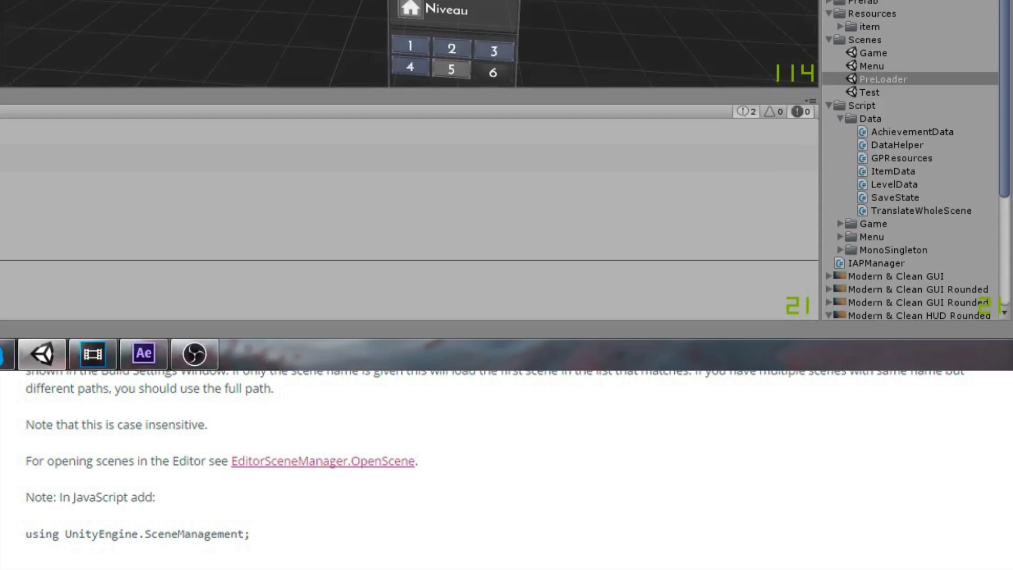
Step: Enter Play mode so Game loads additively over Menu, and expand Menu, Game and DontDestroyOnLoad
key("f")
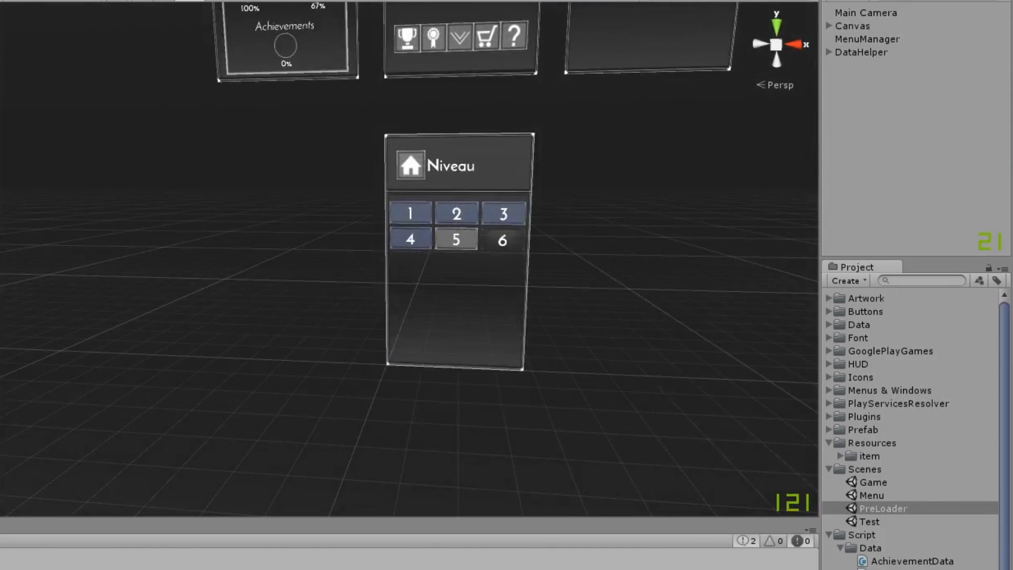
key("ctrl+p")
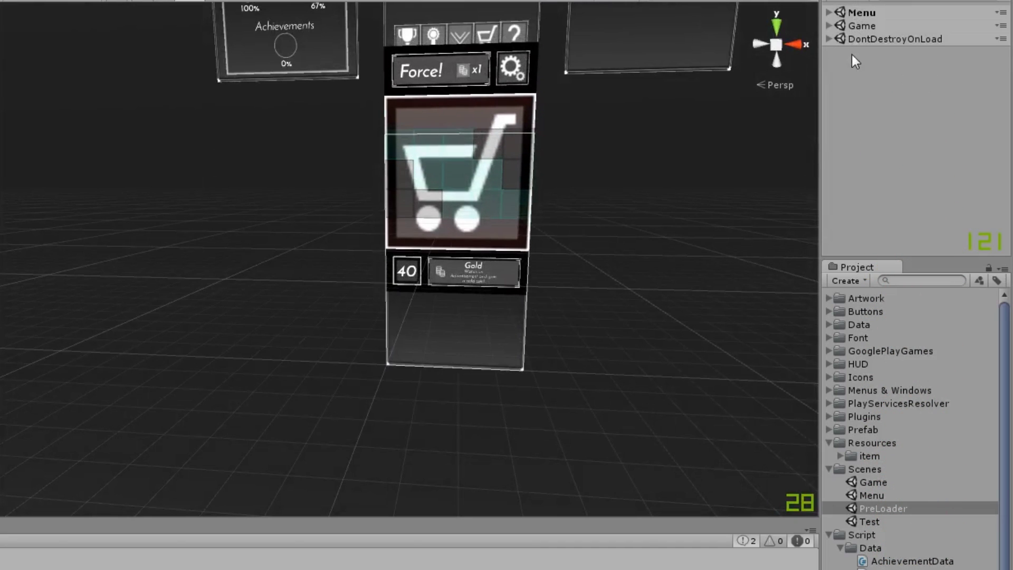
left_click(829, 12)
left_click(829, 65)
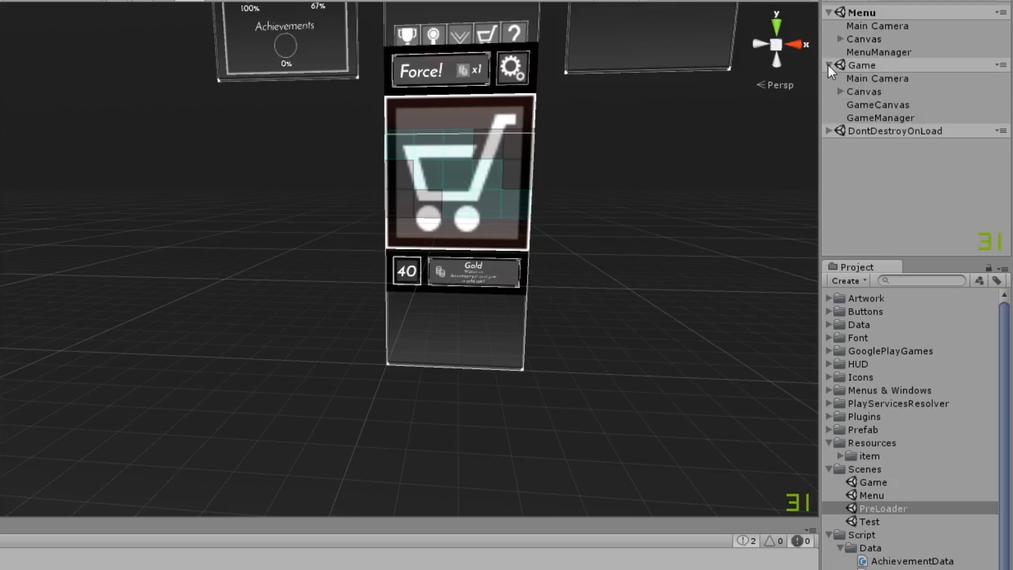
left_click(829, 131)
Step: Inspect DataHelper, the Game scene's GameManager and the Menu scene's MenuManager
left_click(888, 147)
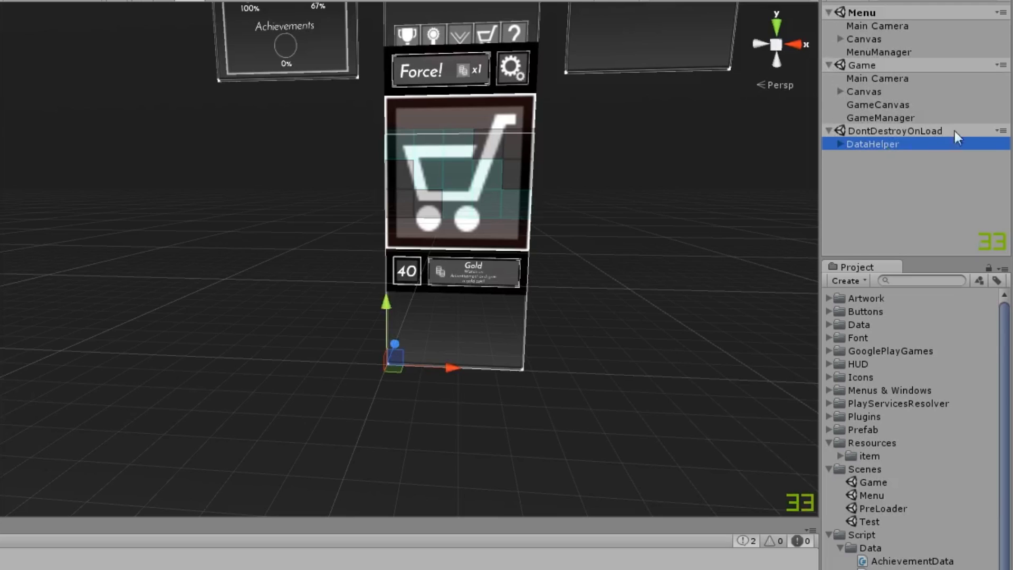
left_click(945, 114)
left_click(930, 51)
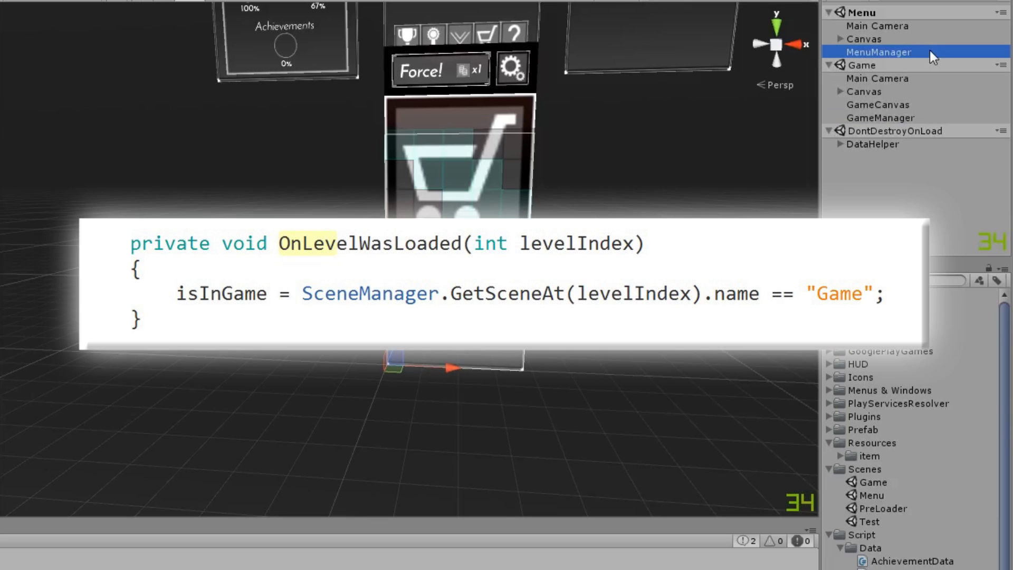
left_click(924, 118)
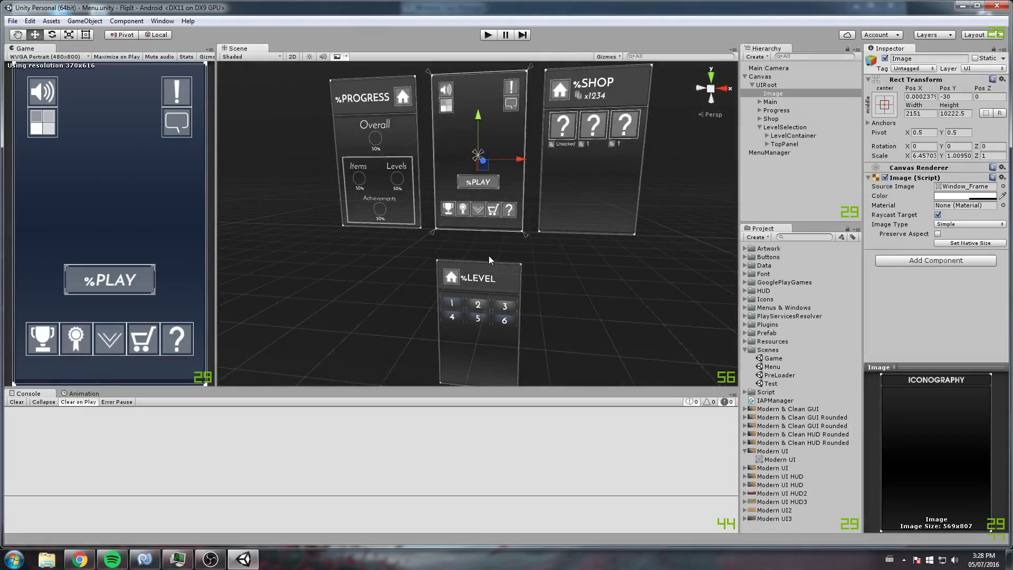
Step: Frame the menu panels, then move the Image object and undo the move
middle_click_drag(489, 255, 482, 270)
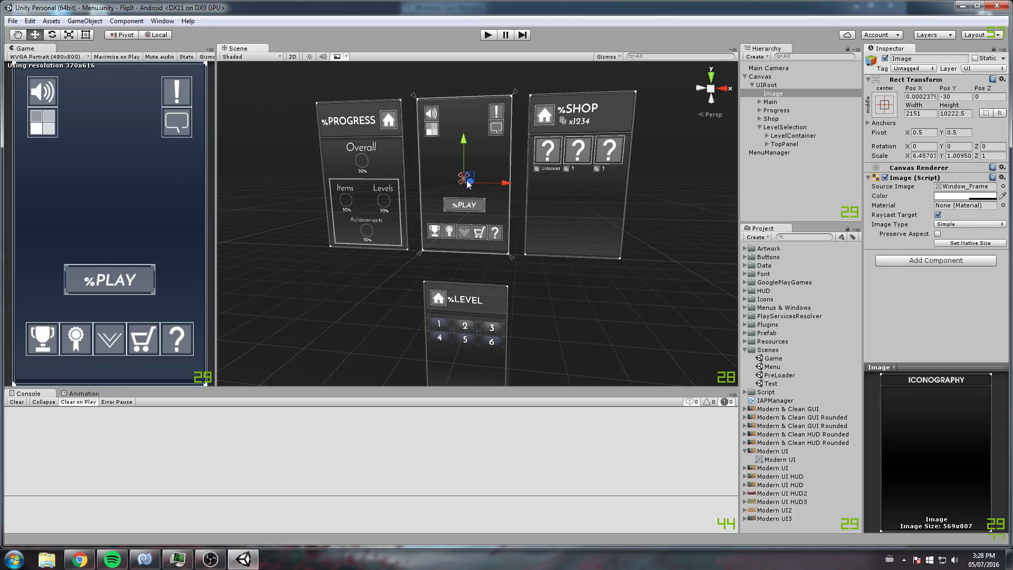
left_click_drag(505, 184, 391, 179)
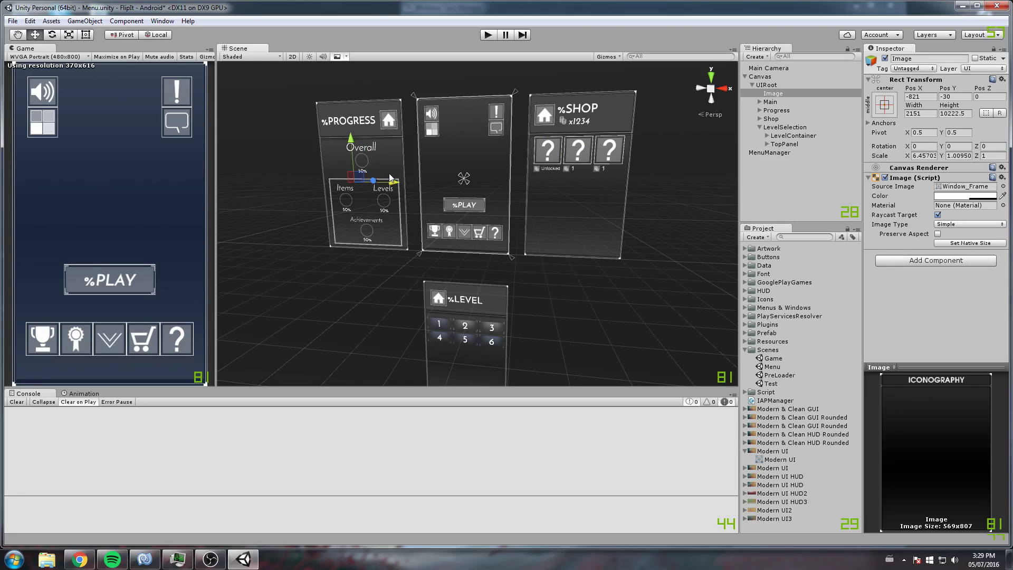
key("ctrl+z")
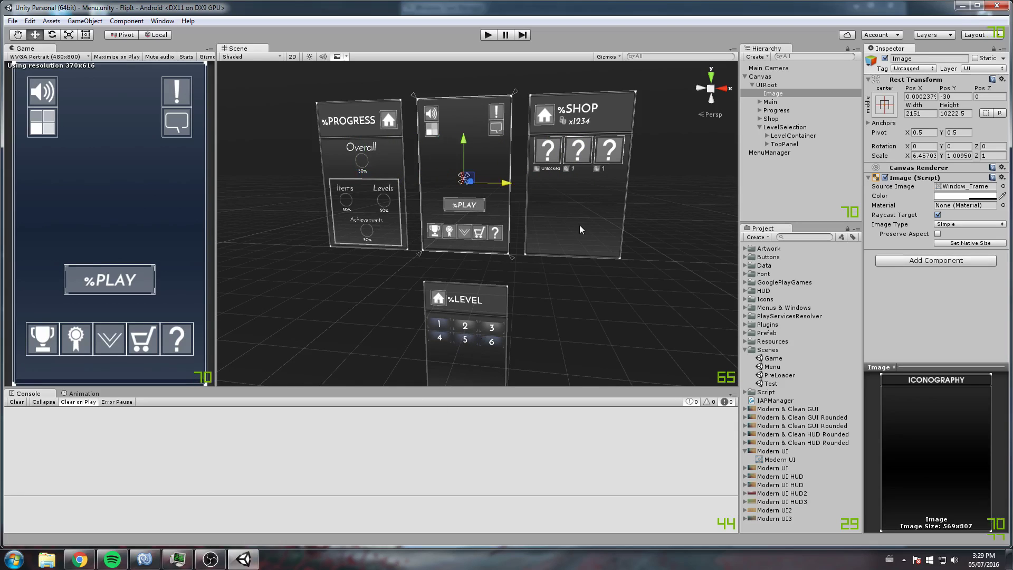
middle_click_drag(579, 225, 566, 242)
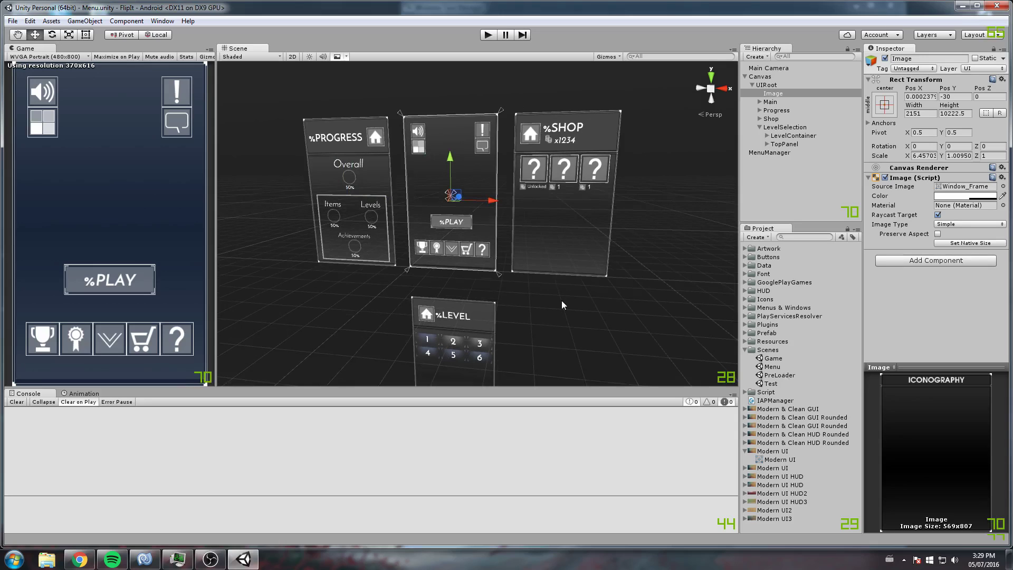
Step: Open the Game scene and select the img element of its game card
double_click(779, 359)
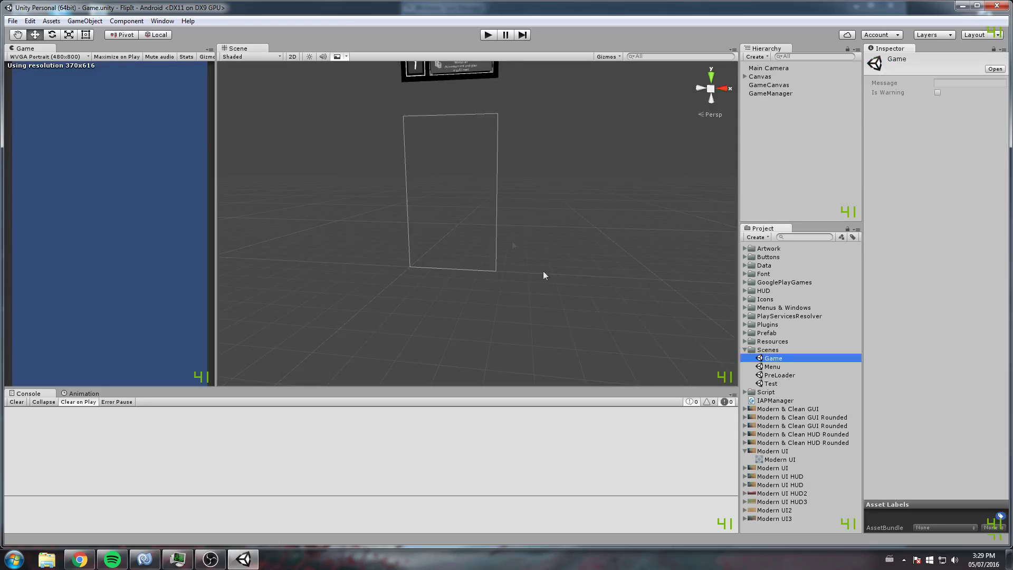
scroll(479, 227, "down", 3)
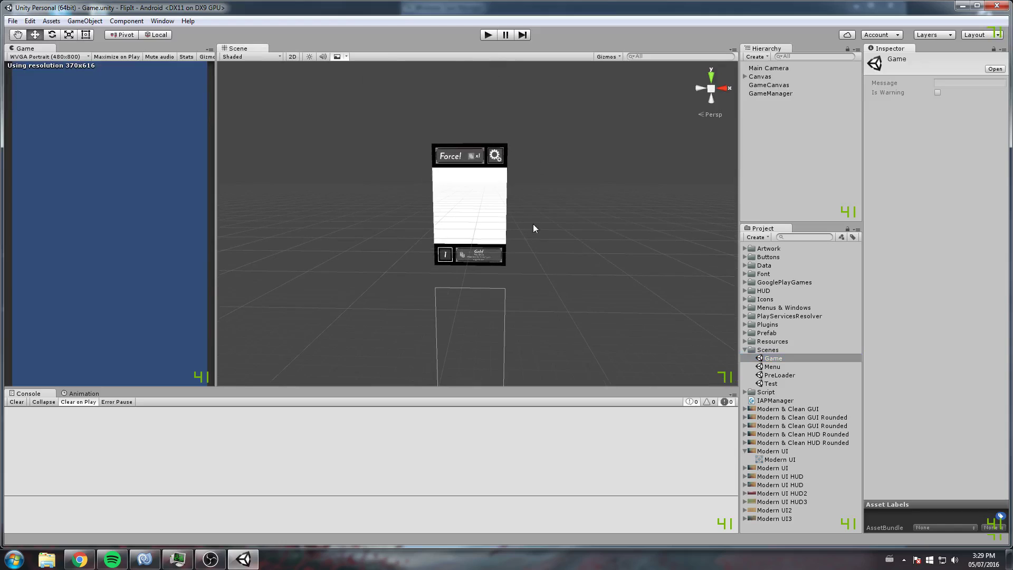
left_click_drag(403, 102, 598, 317)
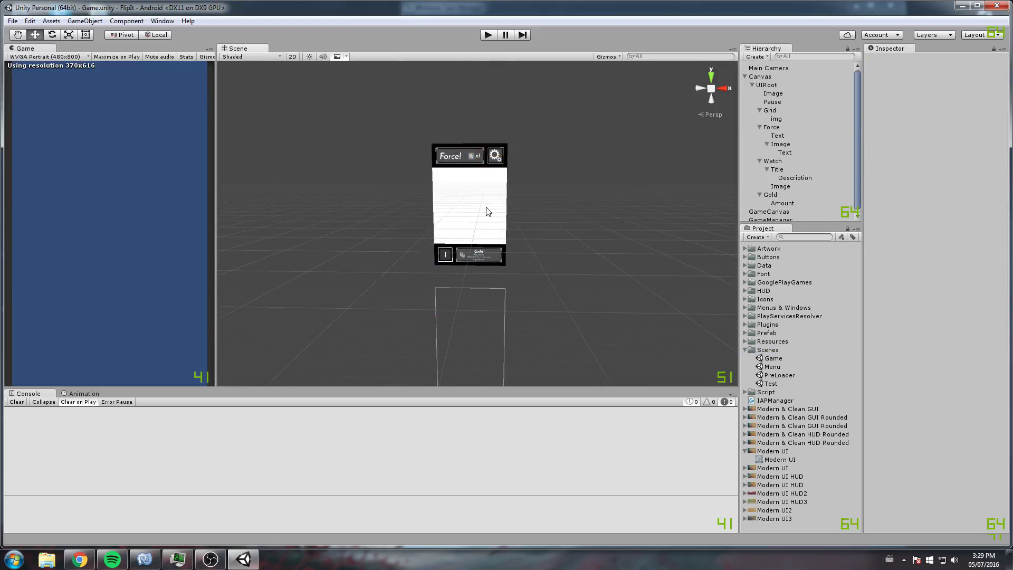
left_click(488, 210)
middle_click_drag(488, 210, 537, 208)
Step: Recentre the game card, then open the PreLoader scene and run it
scroll(573, 252, "down", 2)
middle_click_drag(575, 253, 489, 205)
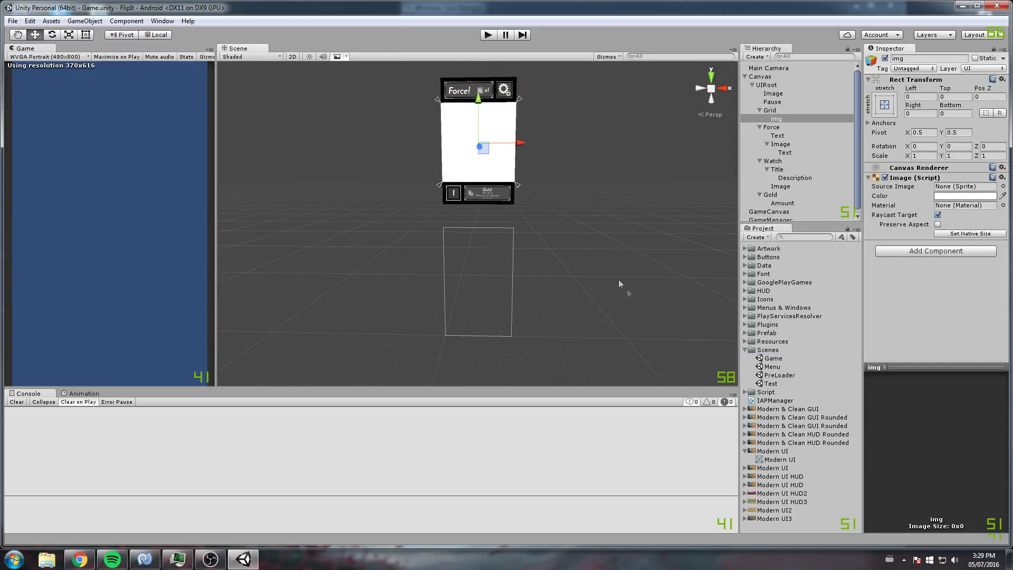
double_click(780, 375)
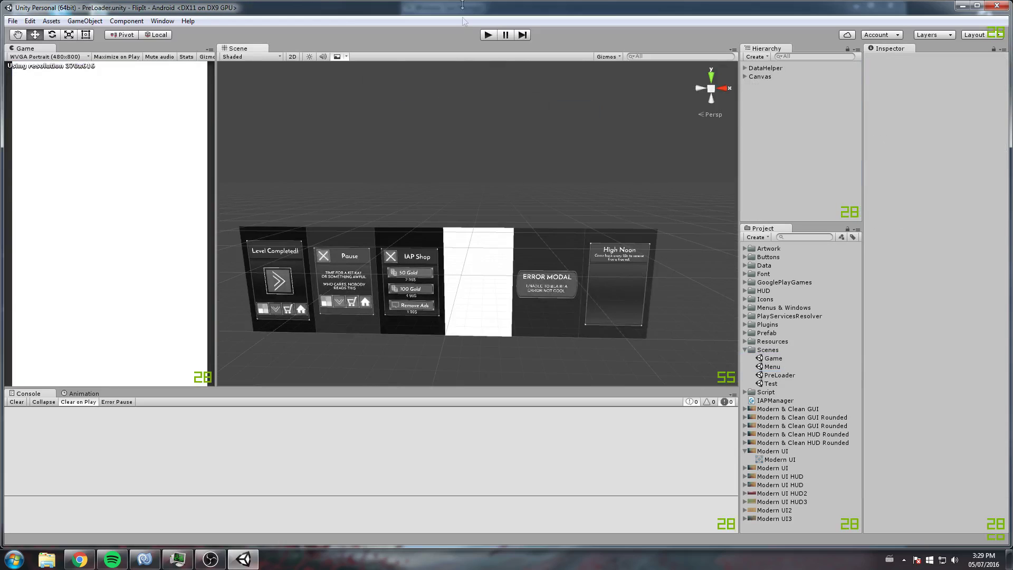
left_click(488, 34)
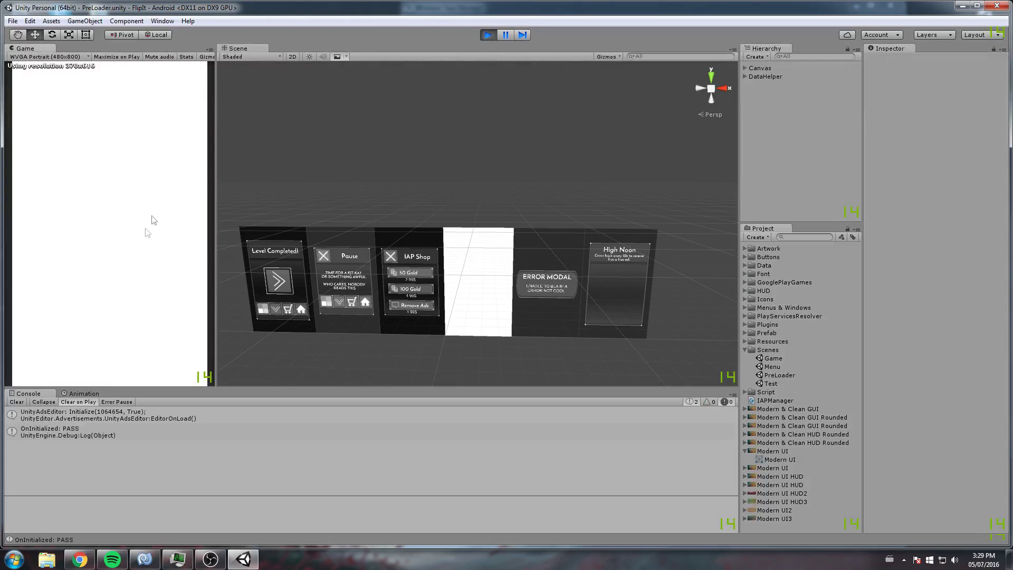
left_click(140, 290)
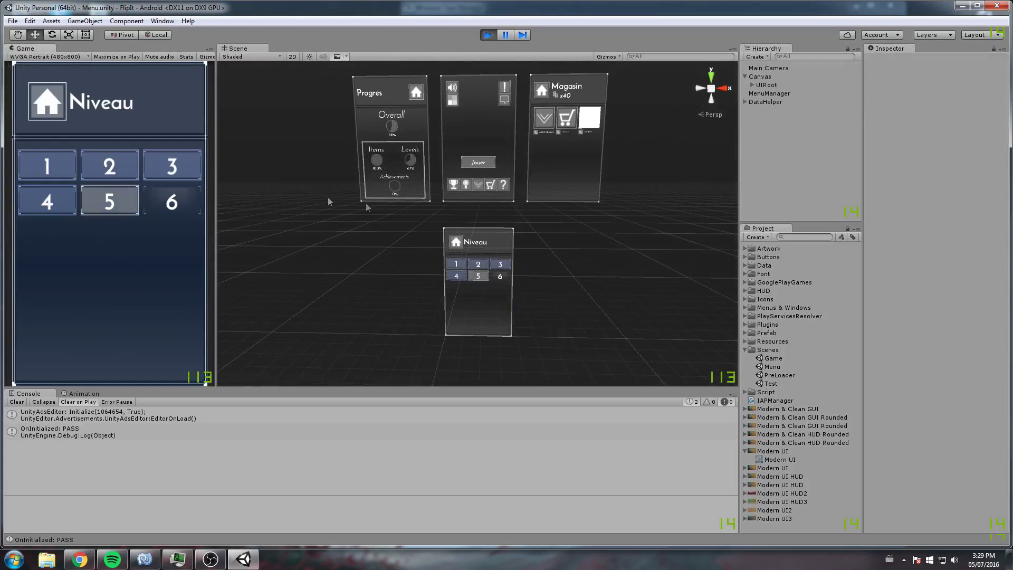
left_click(126, 199)
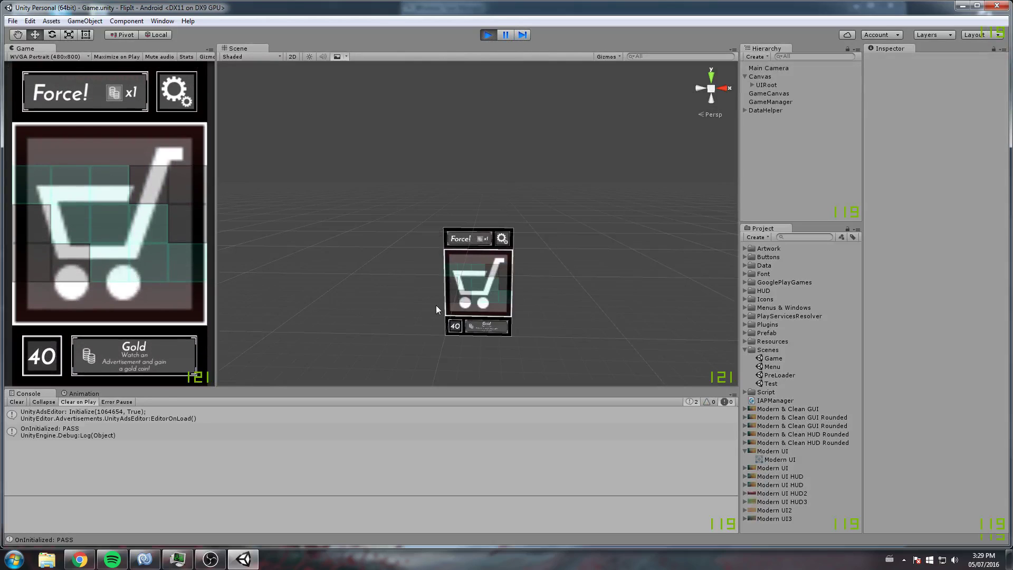
left_click(168, 86)
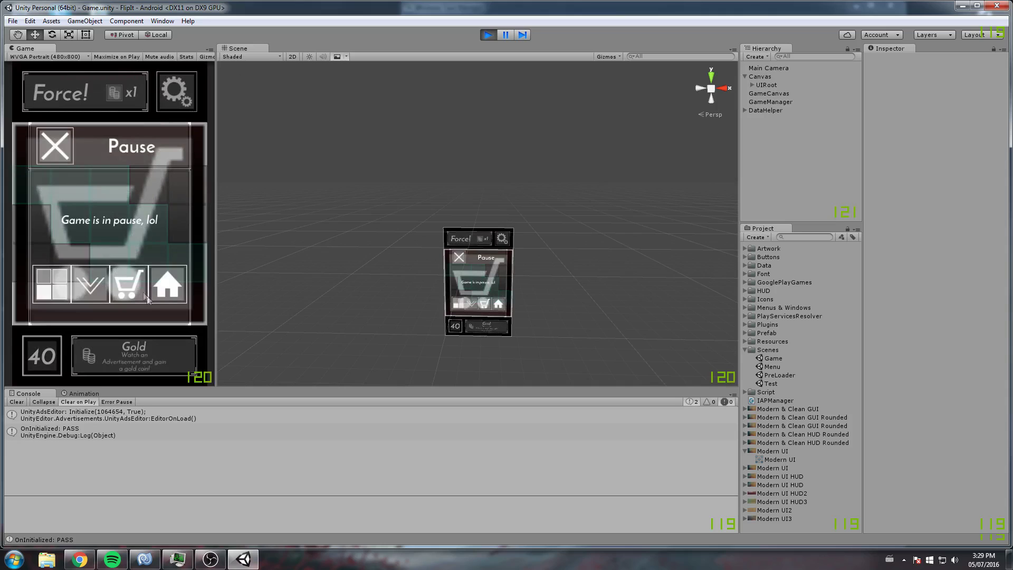
left_click(167, 290)
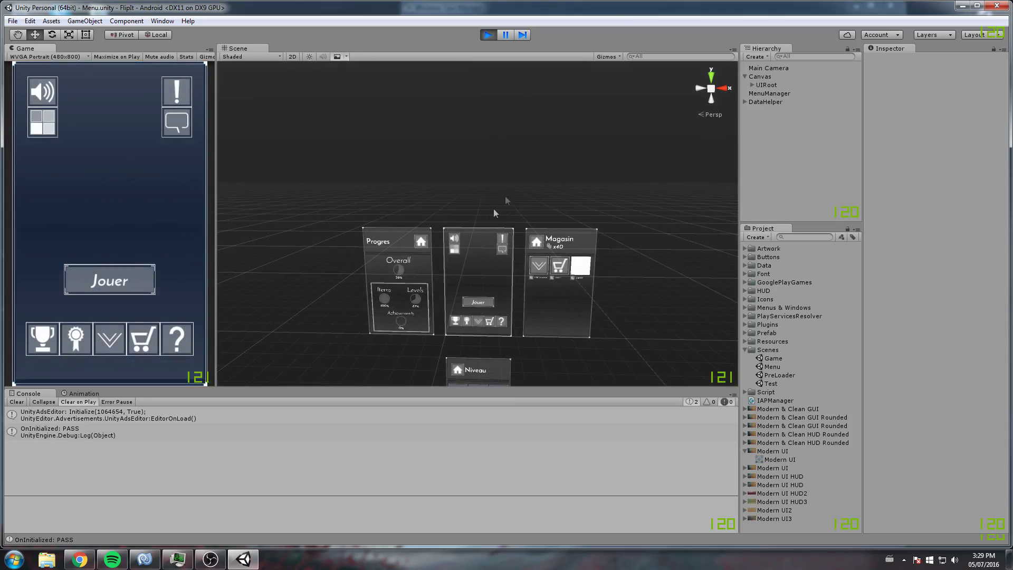
middle_click_drag(502, 210, 478, 146)
left_click(123, 288)
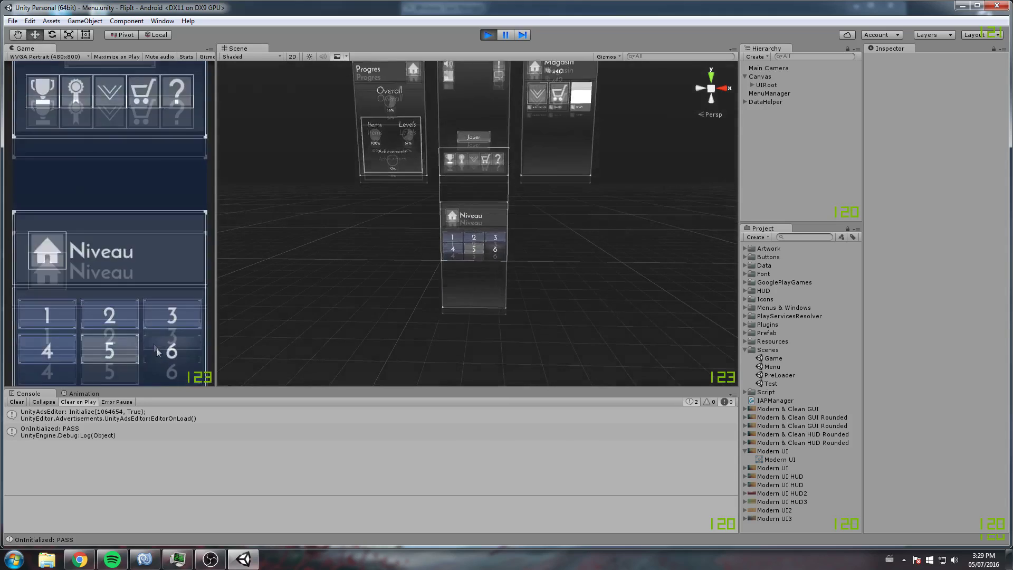
left_click(117, 208)
middle_click_drag(500, 138, 519, 191)
scroll(519, 191, "up", 2)
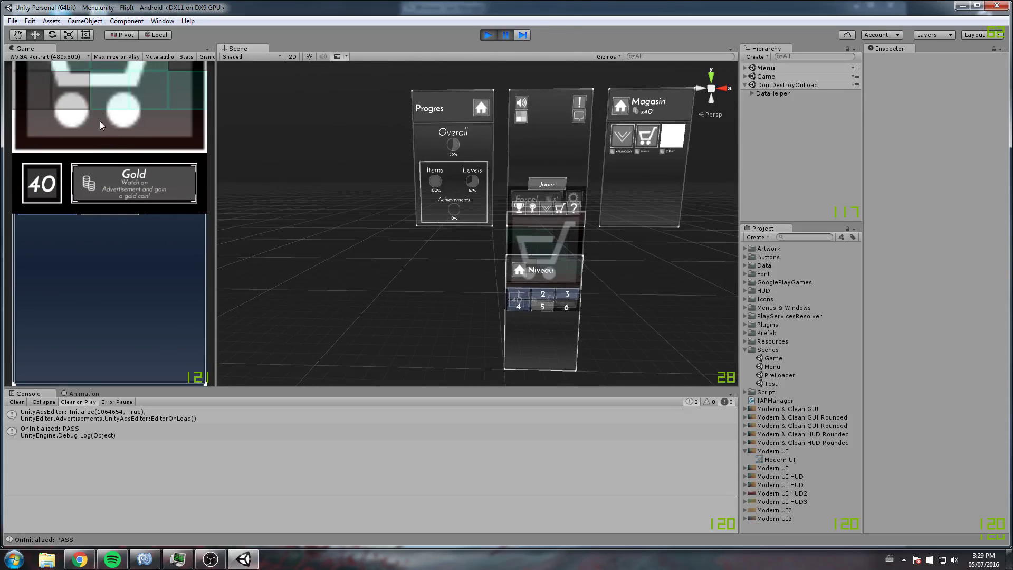
middle_click_drag(706, 292, 553, 237)
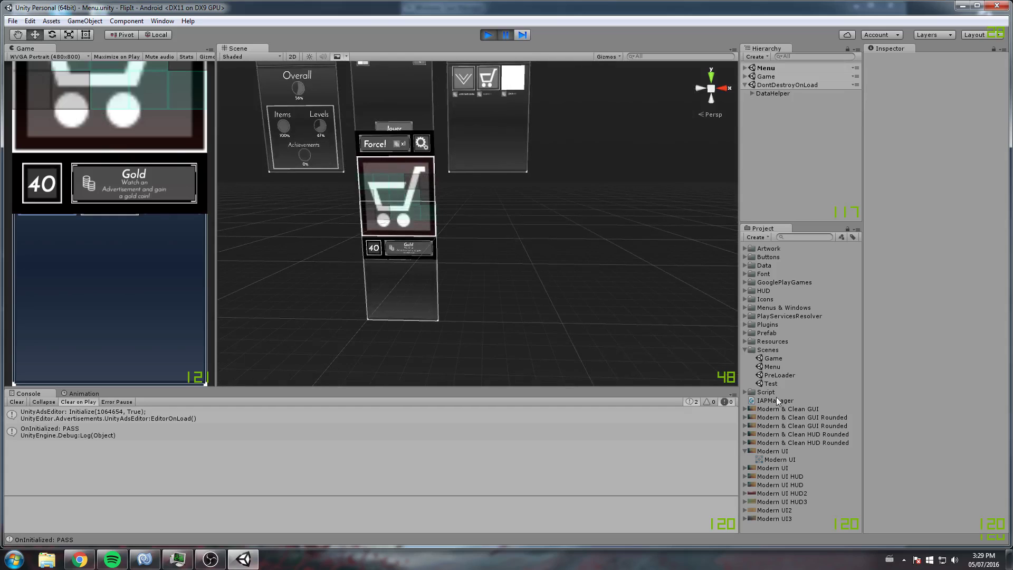
double_click(775, 356)
middle_click_drag(373, 106, 491, 176)
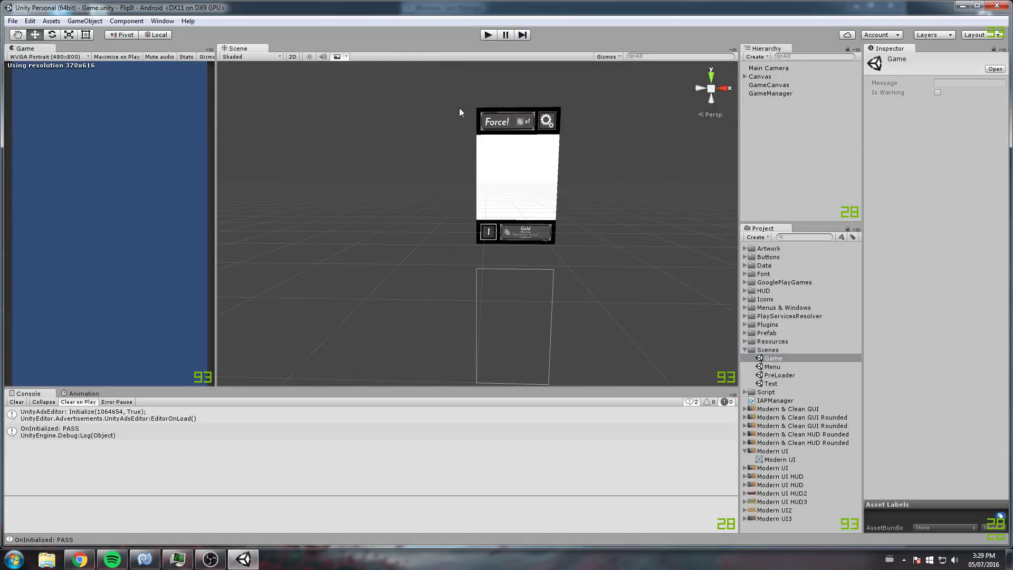
left_click_drag(436, 89, 629, 254)
middle_click_drag(629, 254, 606, 211)
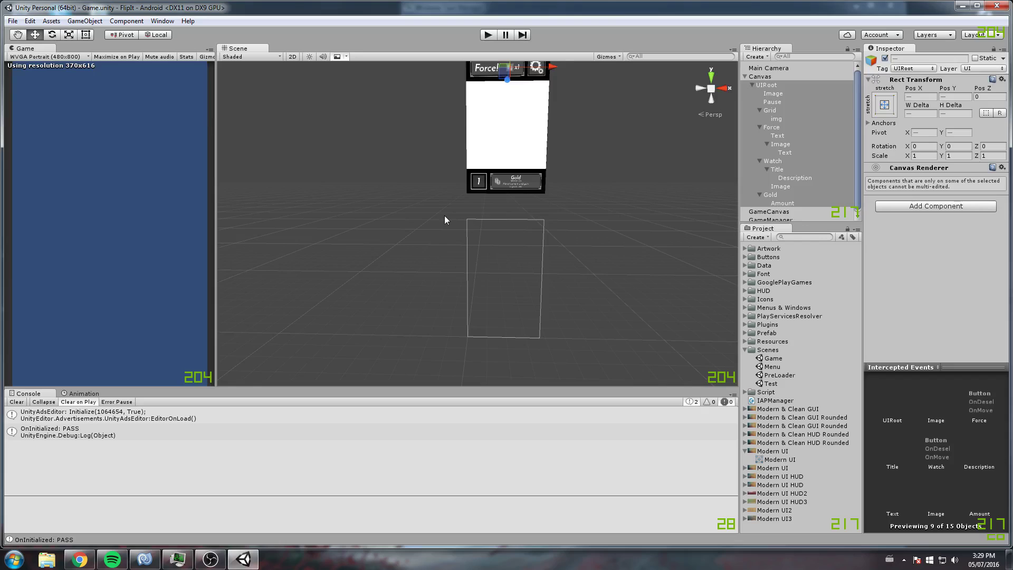
left_click_drag(445, 215, 603, 323)
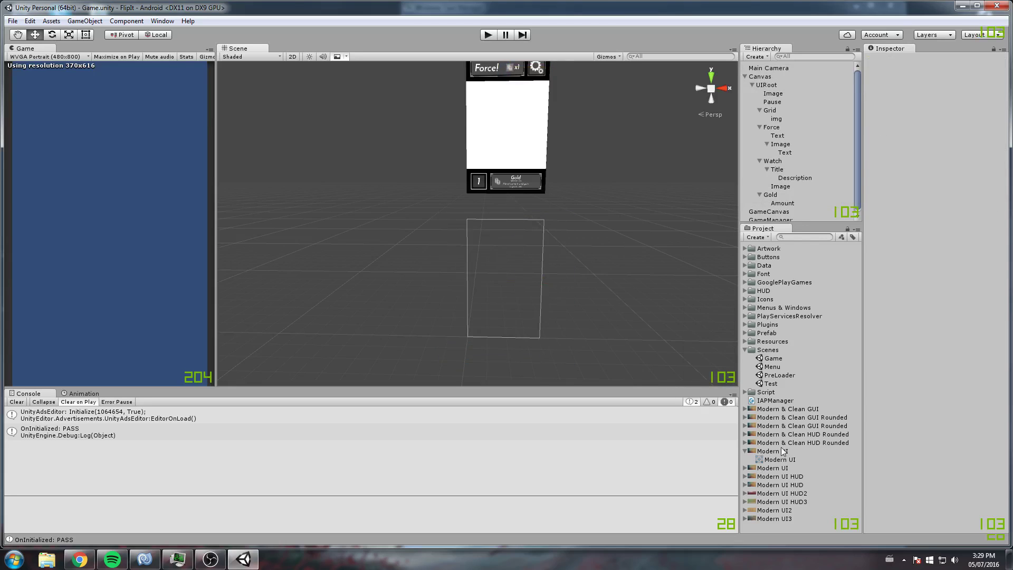
double_click(781, 375)
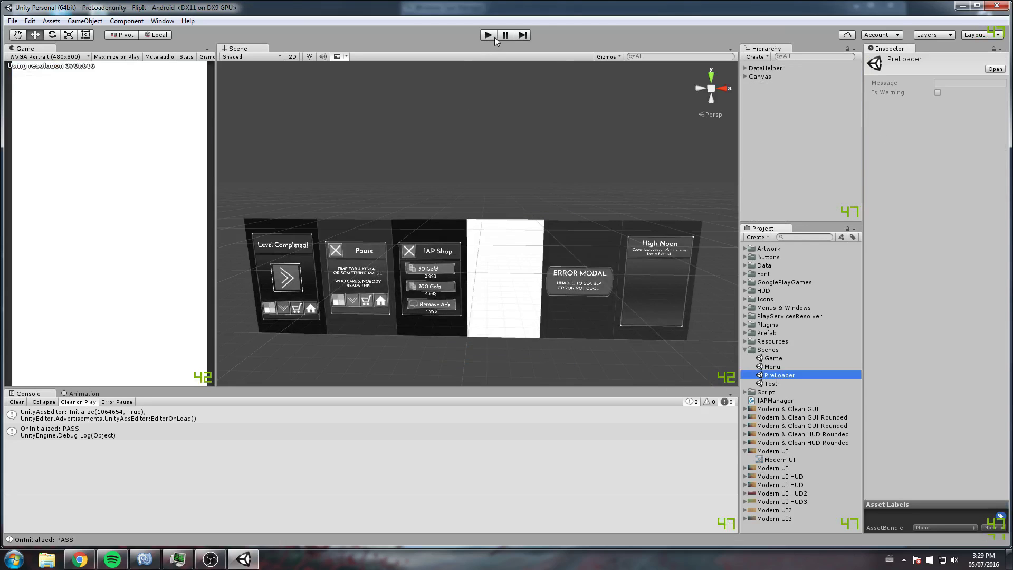
left_click(494, 36)
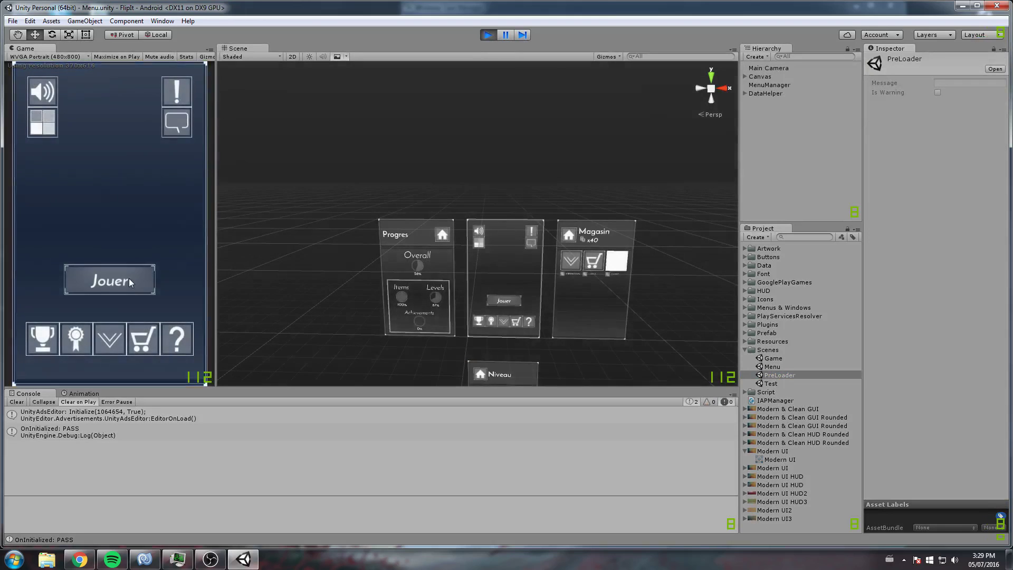
left_click(110, 280)
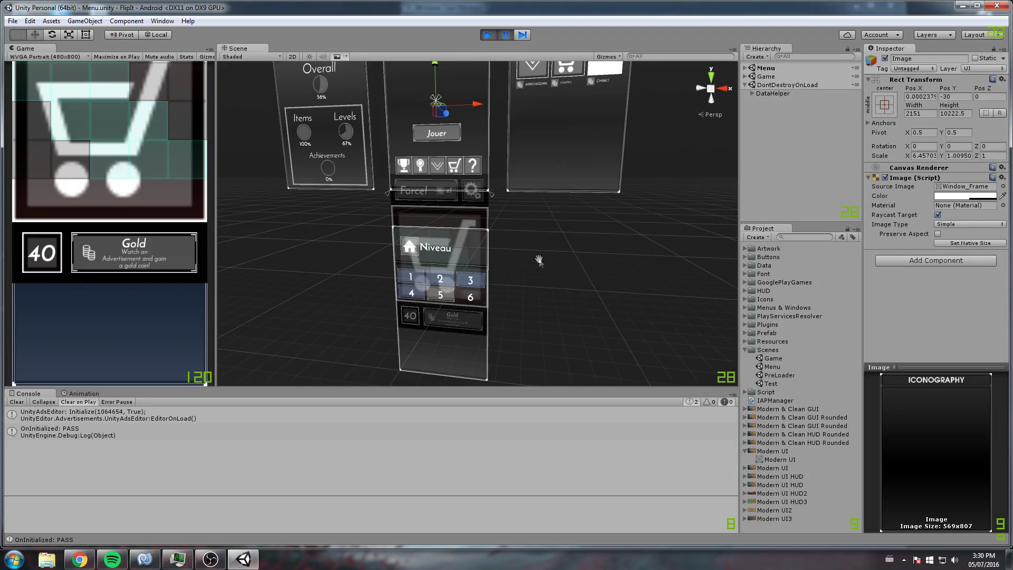
middle_click_drag(540, 260, 538, 259)
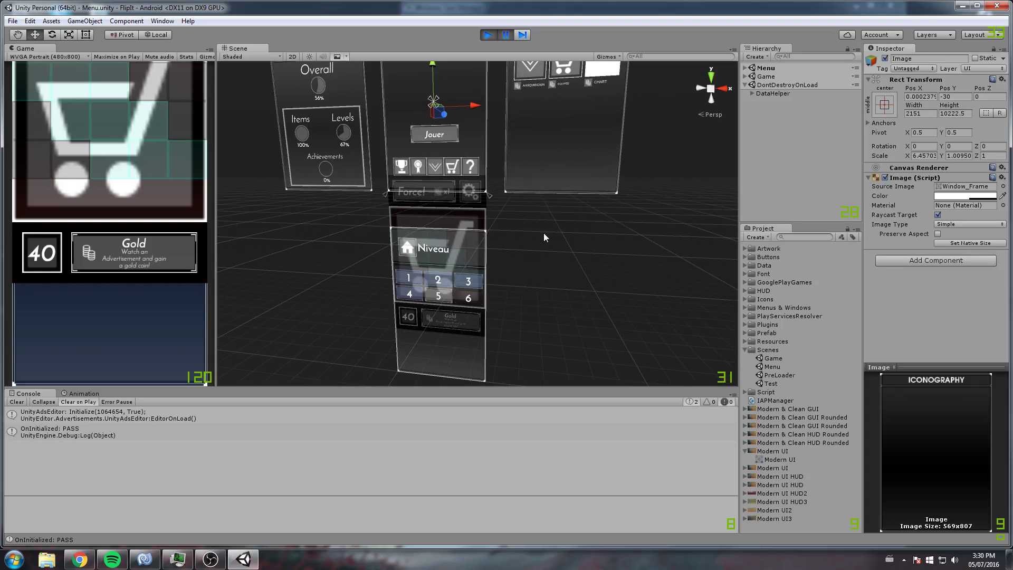
double_click(791, 67)
scroll(438, 161, "down", 3)
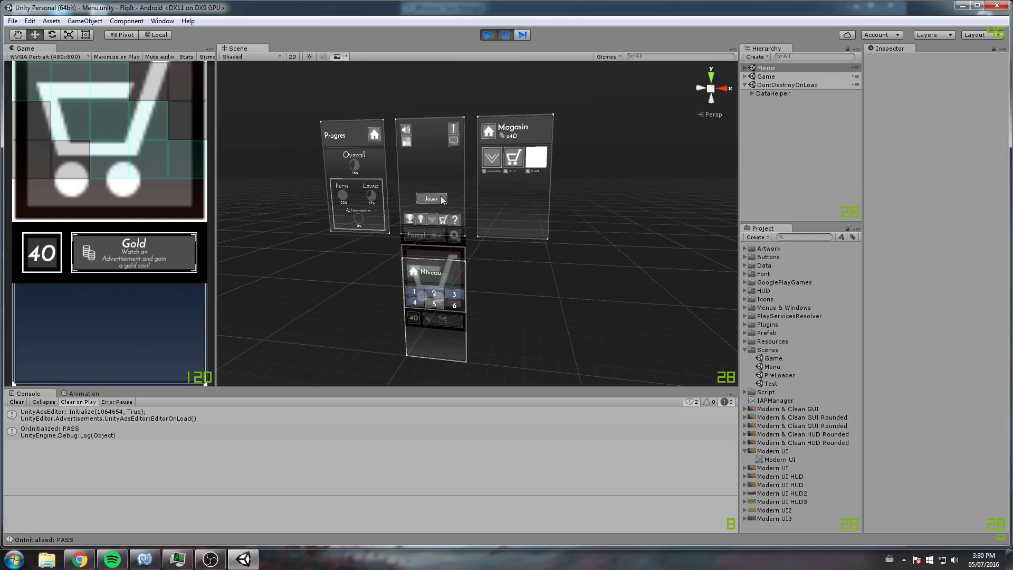
left_click(779, 77)
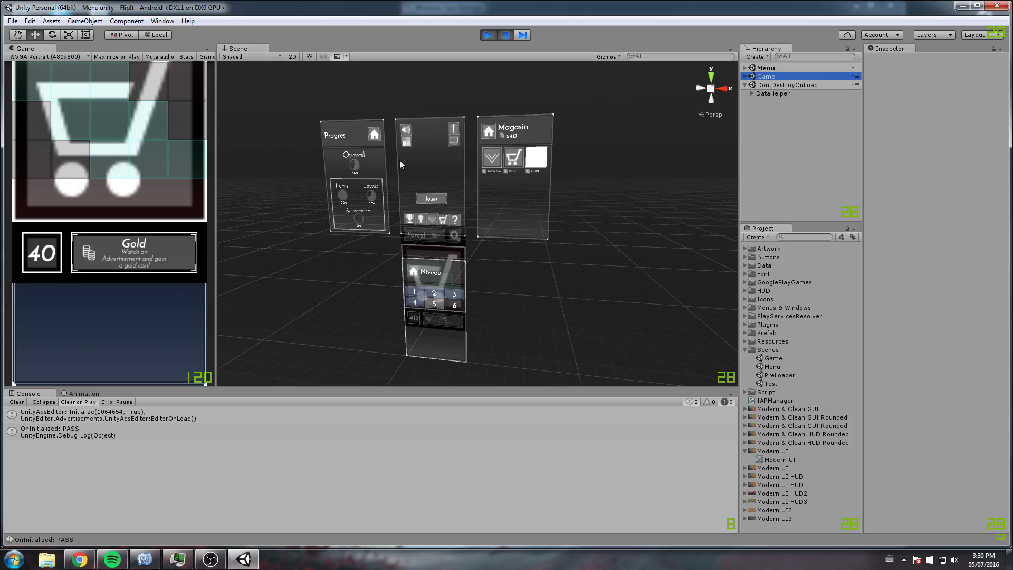
middle_click_drag(409, 328, 612, 215)
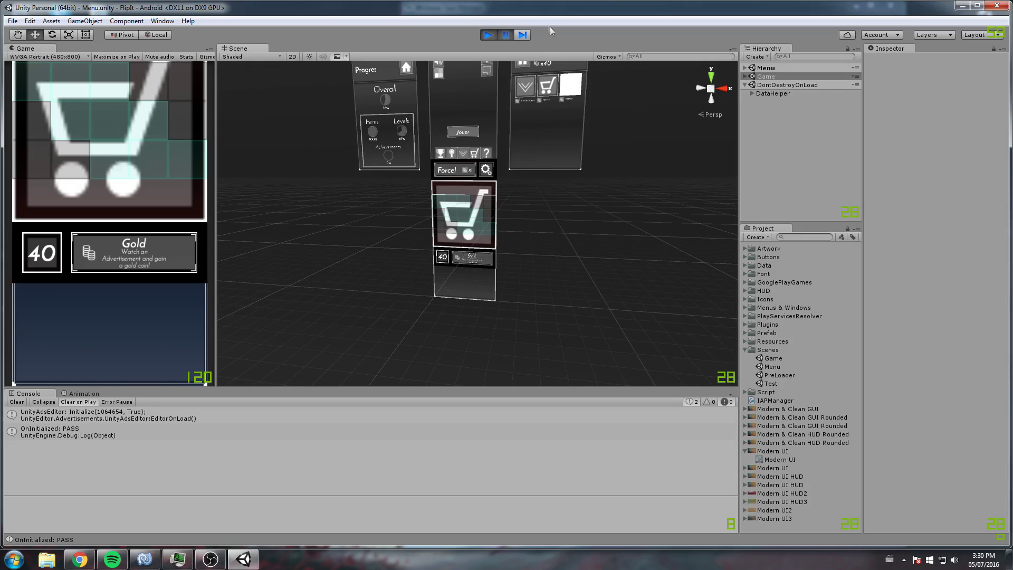
left_click(507, 37)
left_click(507, 37)
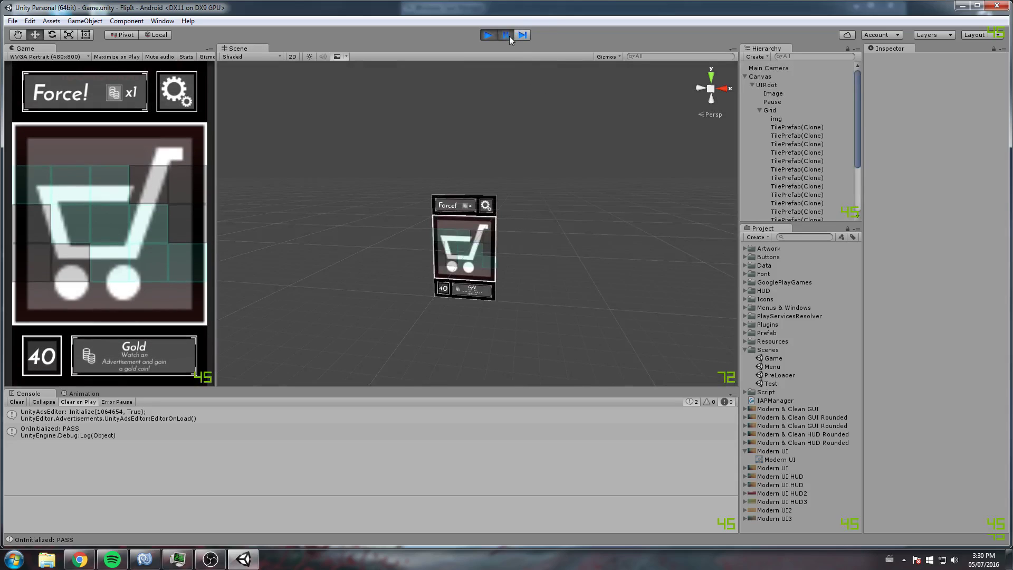
left_click(746, 77)
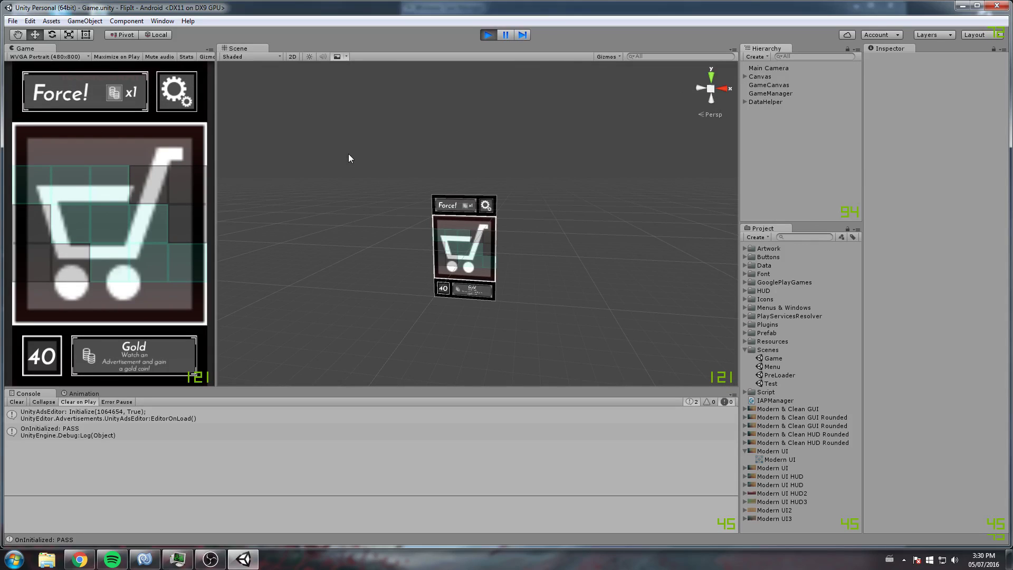
left_click(190, 184)
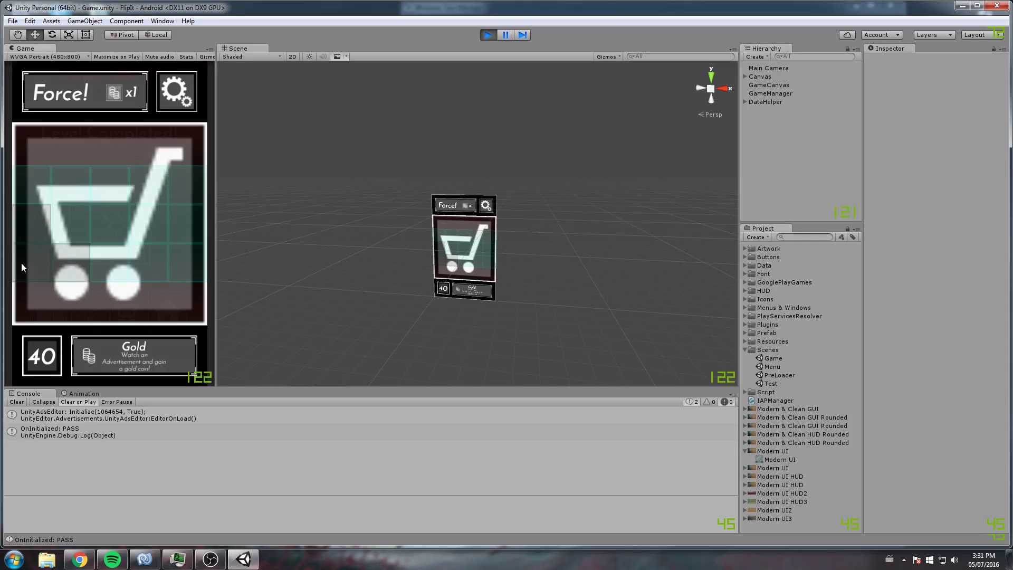
left_click(116, 237)
Step: Stop play and open the _Source project via File > Open Project
left_click(488, 34)
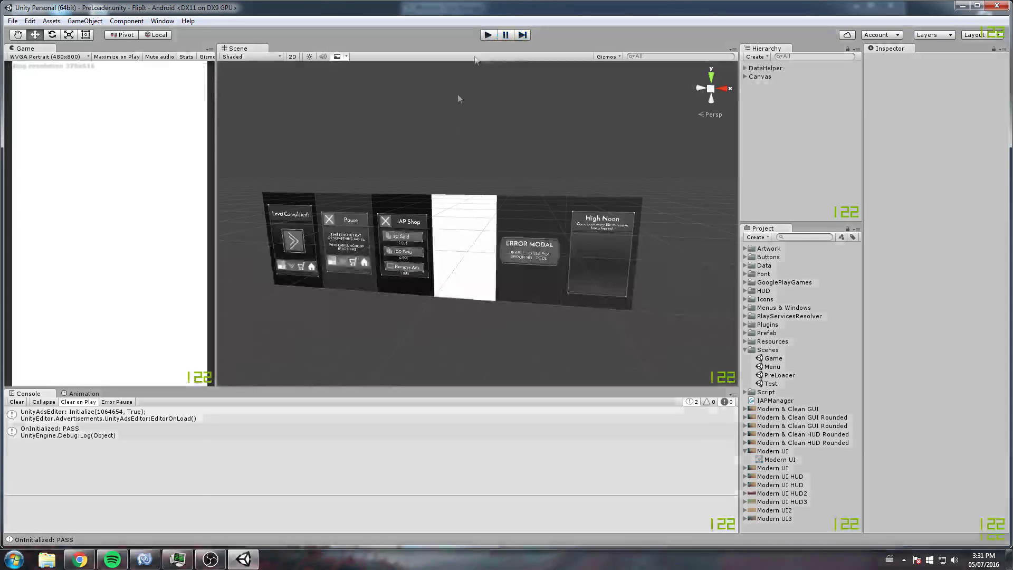
left_click(12, 22)
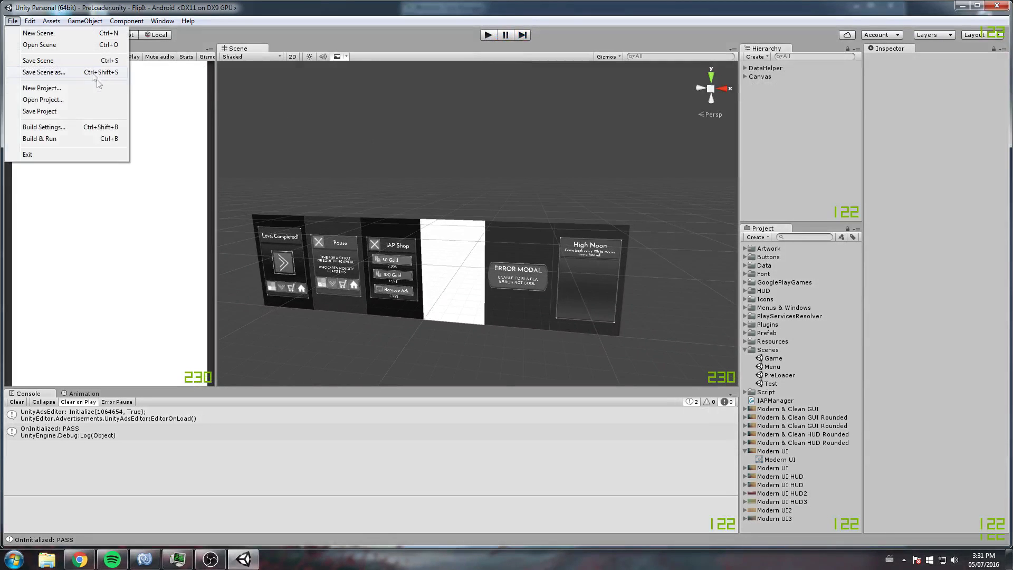
left_click(44, 99)
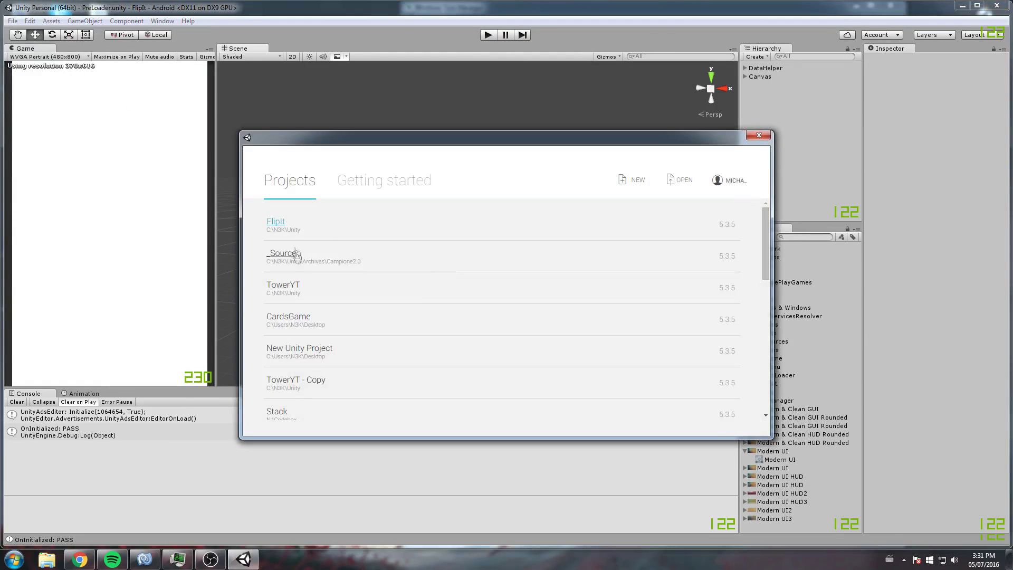
left_click(429, 255)
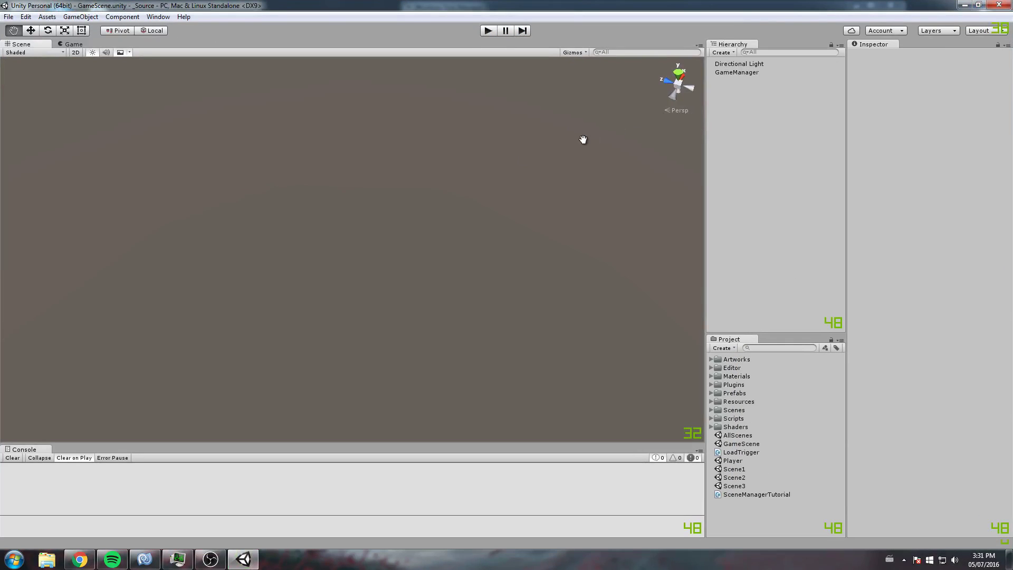
Step: Open the AllScenes scene and orbit the view around the connected levels and castle
left_click(745, 444)
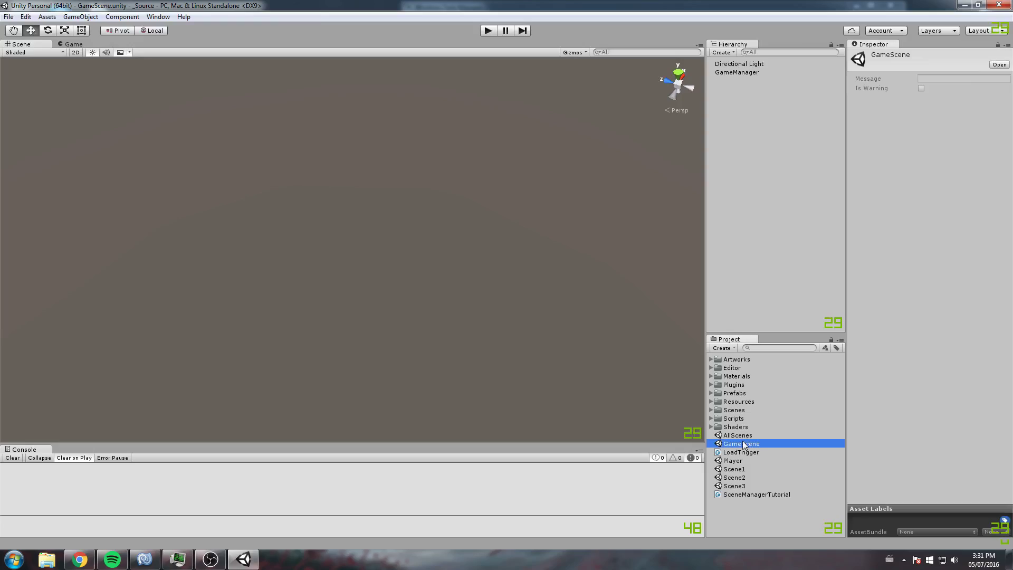
double_click(738, 435)
scroll(540, 210, "down", 5)
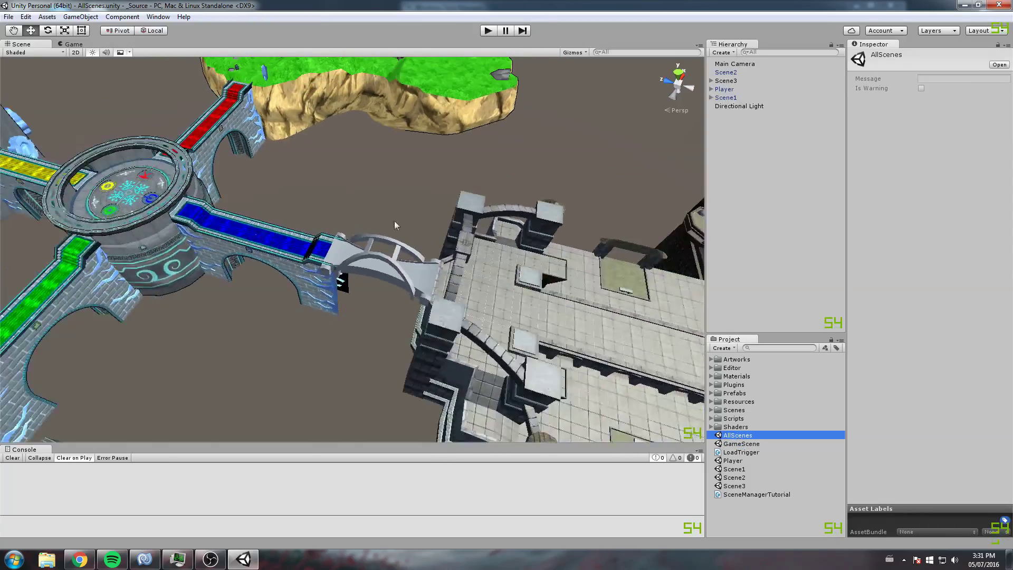
right_click_drag(365, 220, 308, 220)
scroll(310, 222, "up", 3)
middle_click_drag(419, 240, 328, 204)
right_click_drag(328, 204, 451, 204)
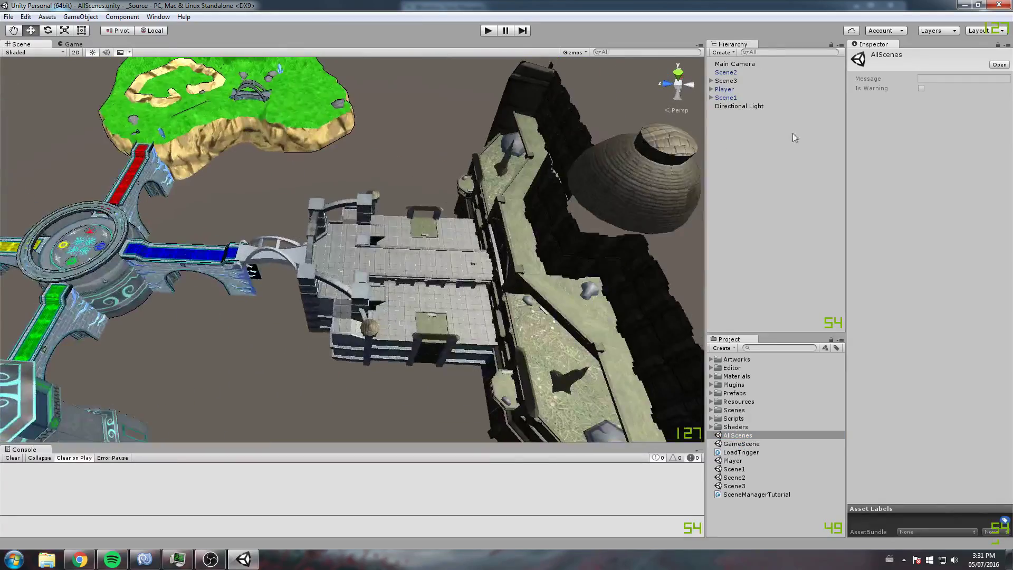
Step: Frame the Player object in the Scene view and start playing AllScenes
left_click(723, 89)
double_click(723, 89)
scroll(406, 254, "down", 4)
mouse_move(407, 255)
right_mouse_down()
mouse_move(412, 242)
mouse_move(400, 237)
right_mouse_up()
left_click(487, 31)
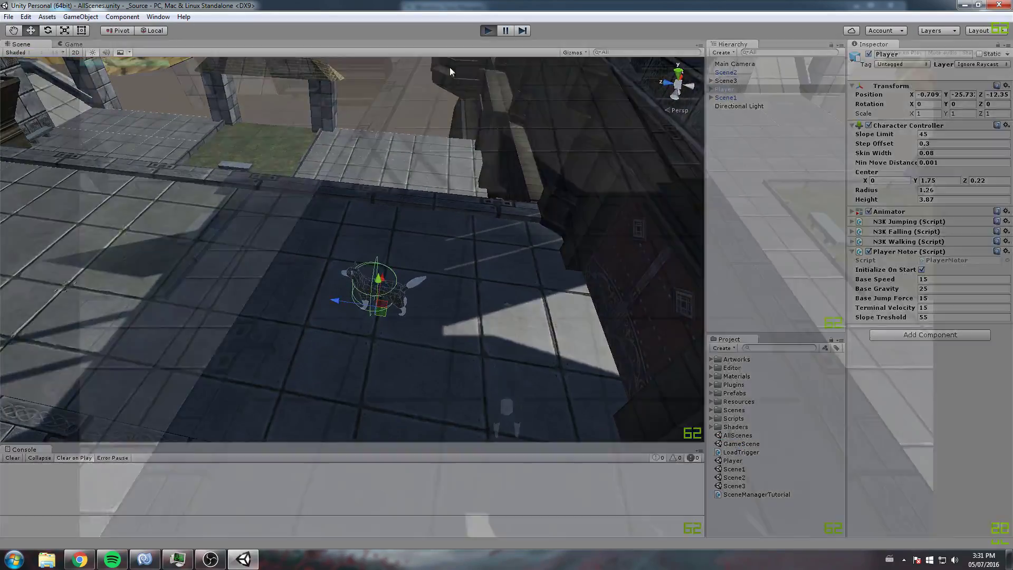
Step: Run the dog up the ramp, turn right, and head through the gate onto the blue ramp
key("w")
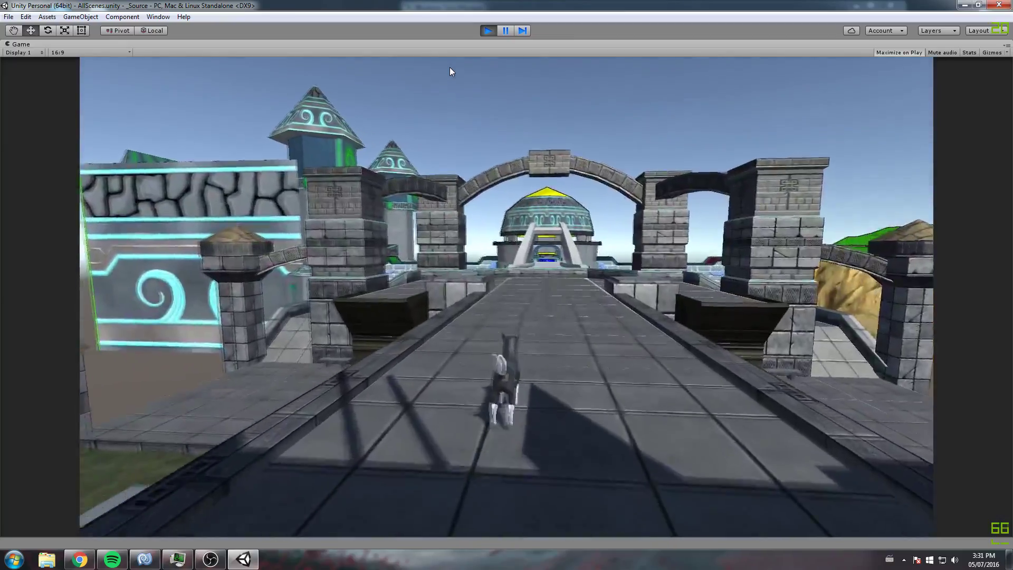
key("d")
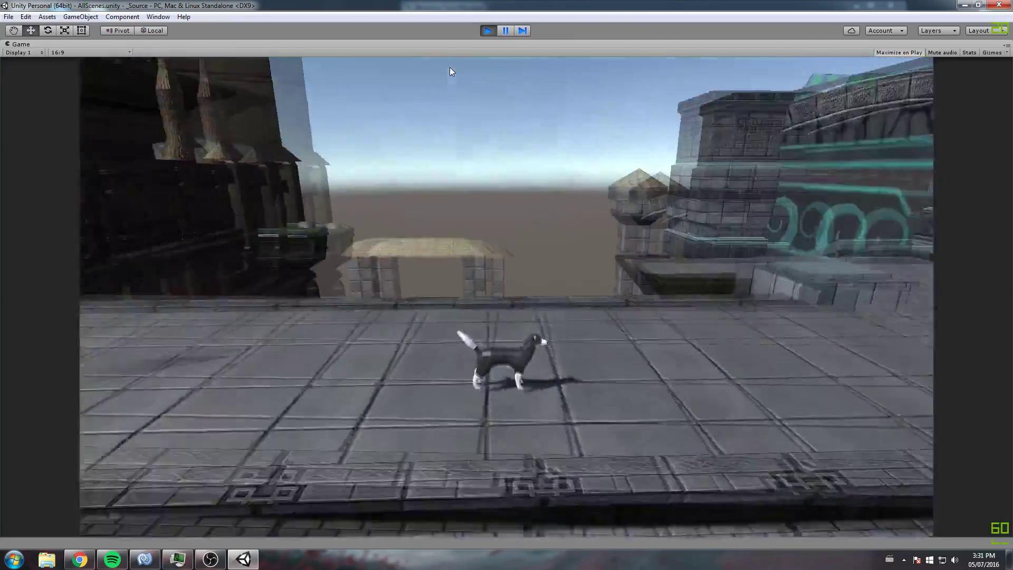
key("s")
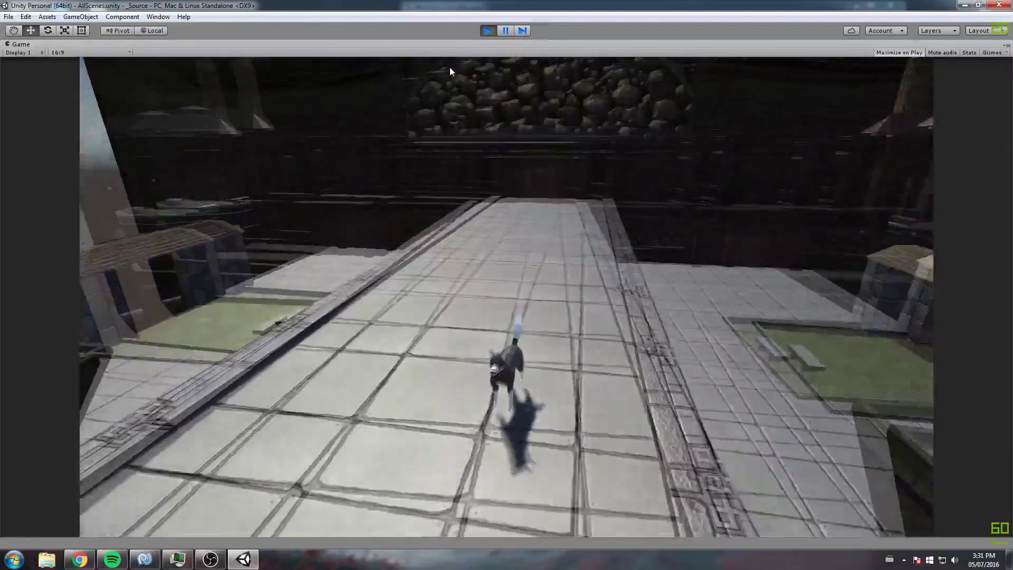
key("d")
key("w")
key("w")
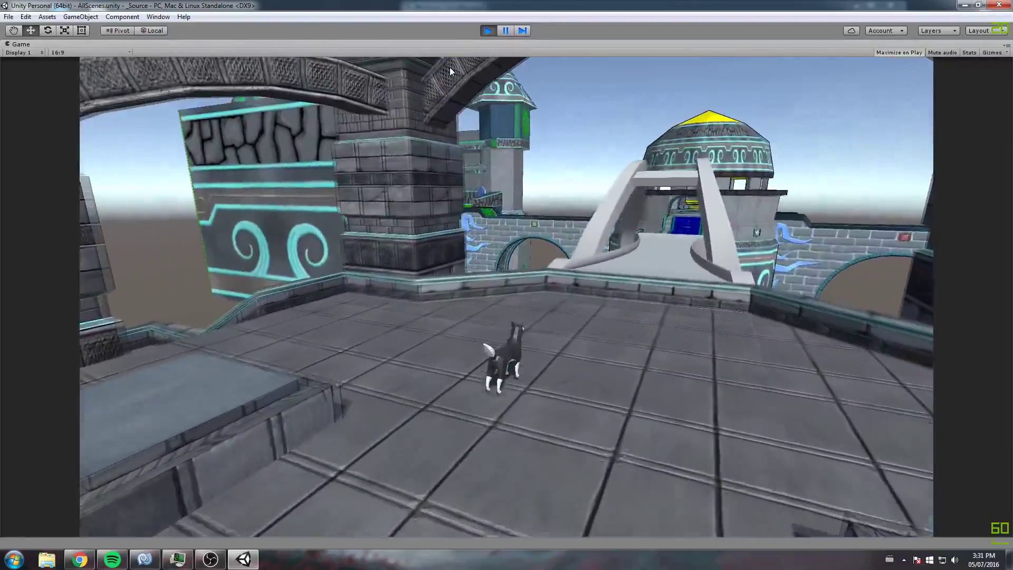
key("w")
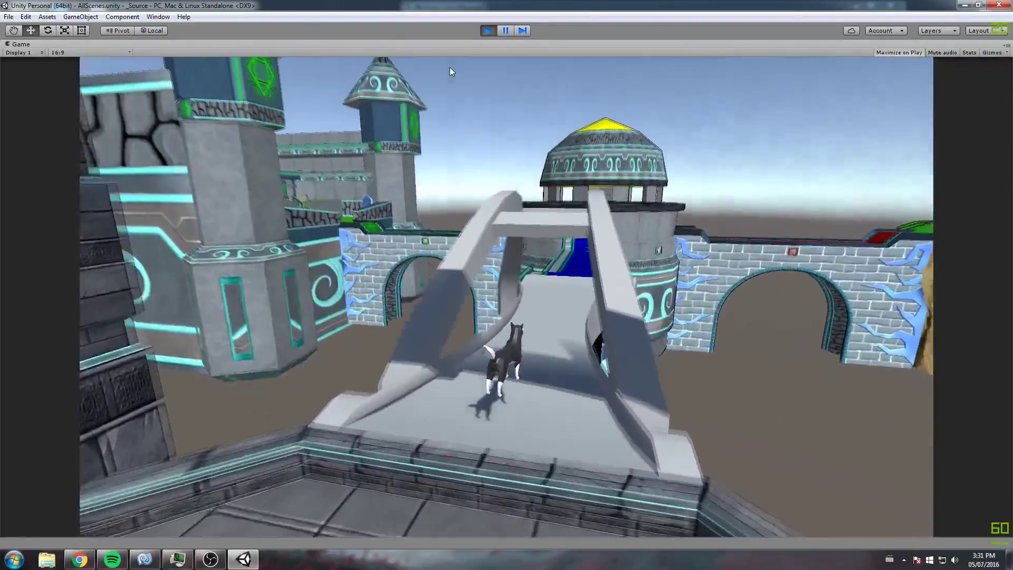
key("w")
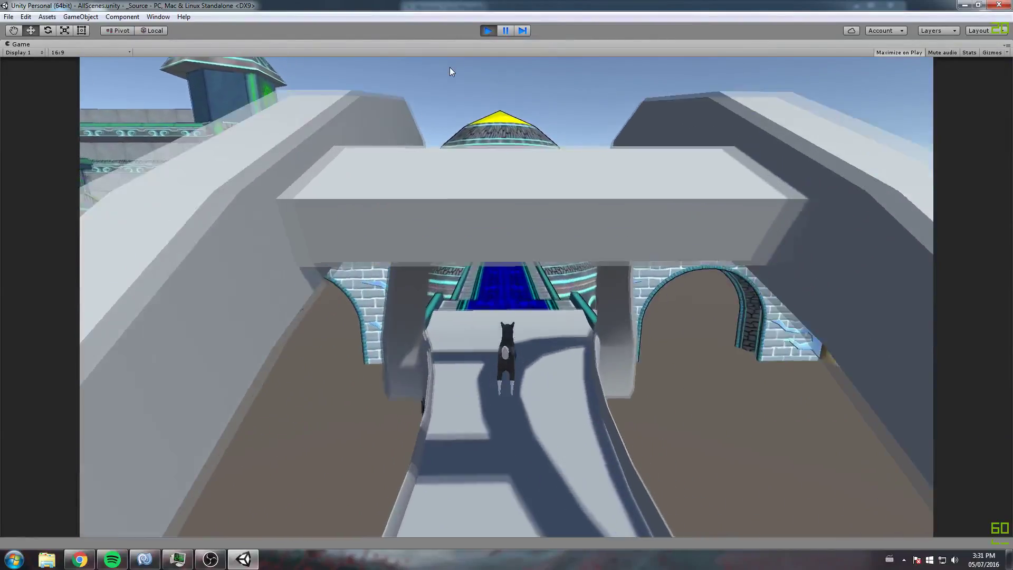
key("w")
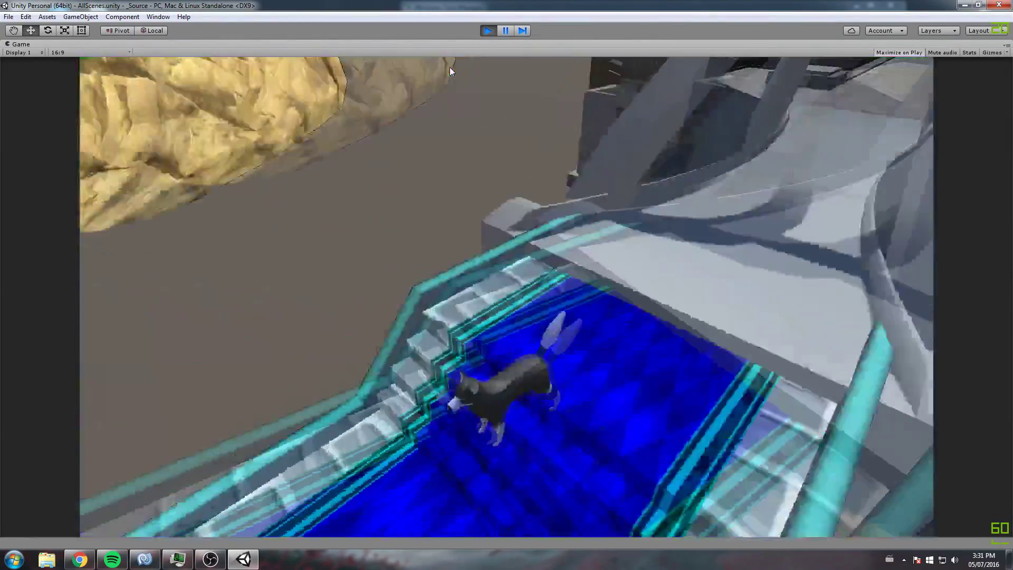
Step: Steer the dog through the round arena and archway, then along the blue-carpet bridge toward the castle
key("s")
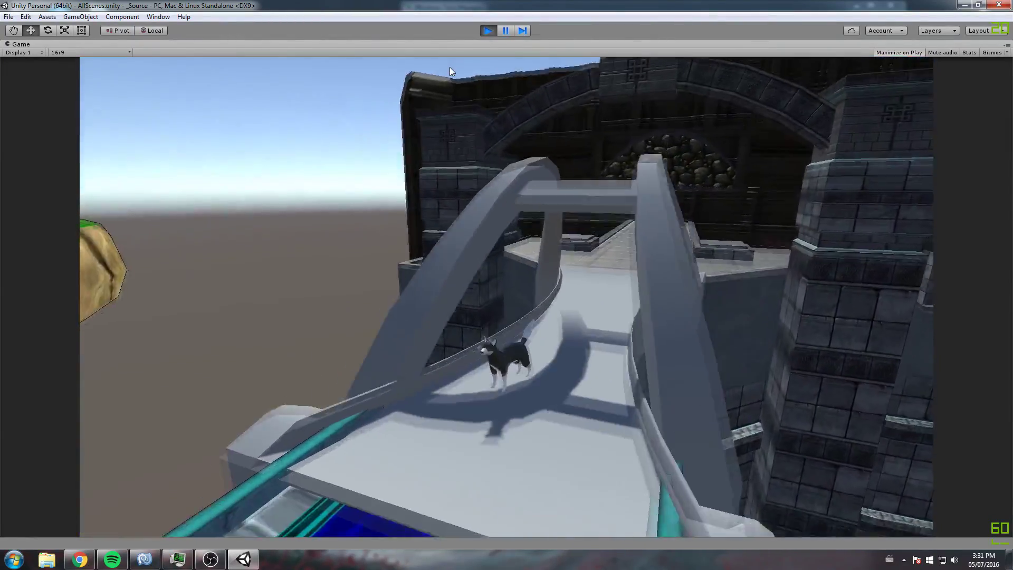
key("s")
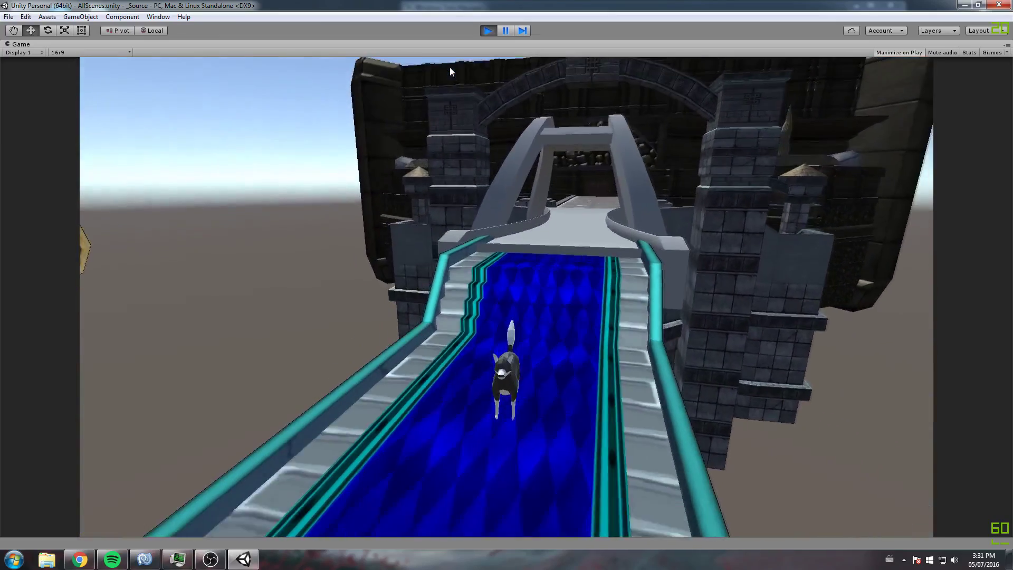
key("a")
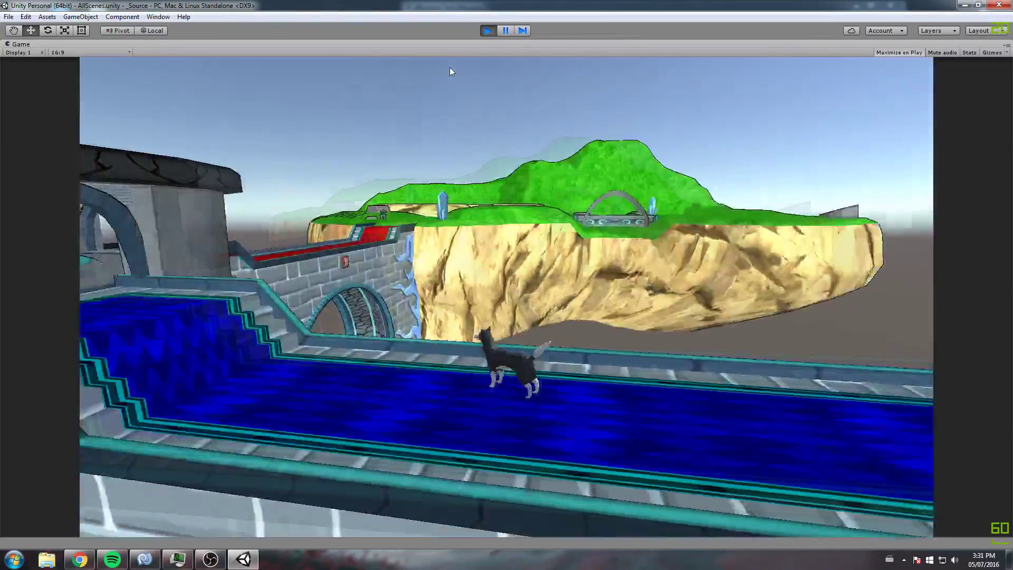
key("w")
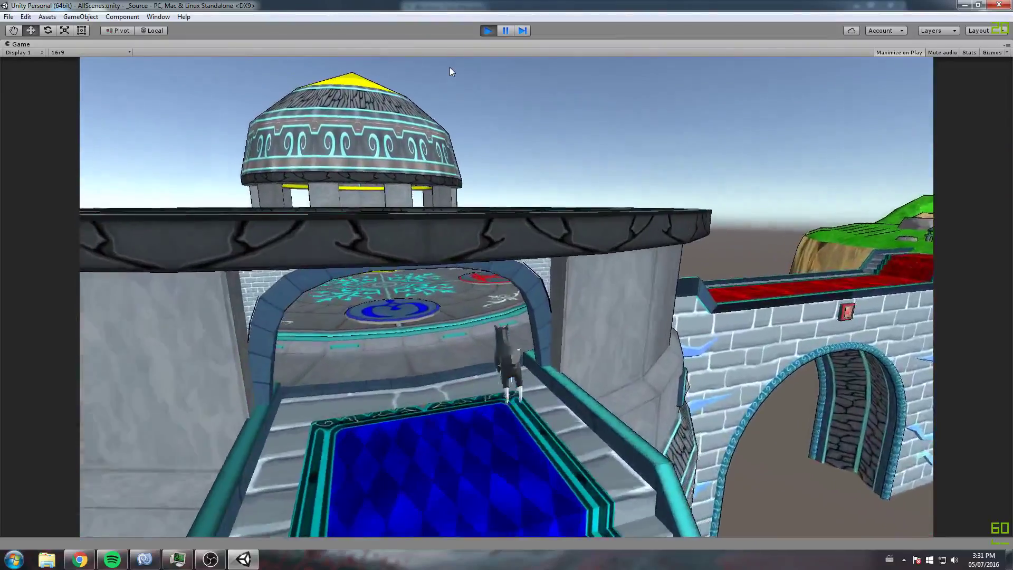
key("w")
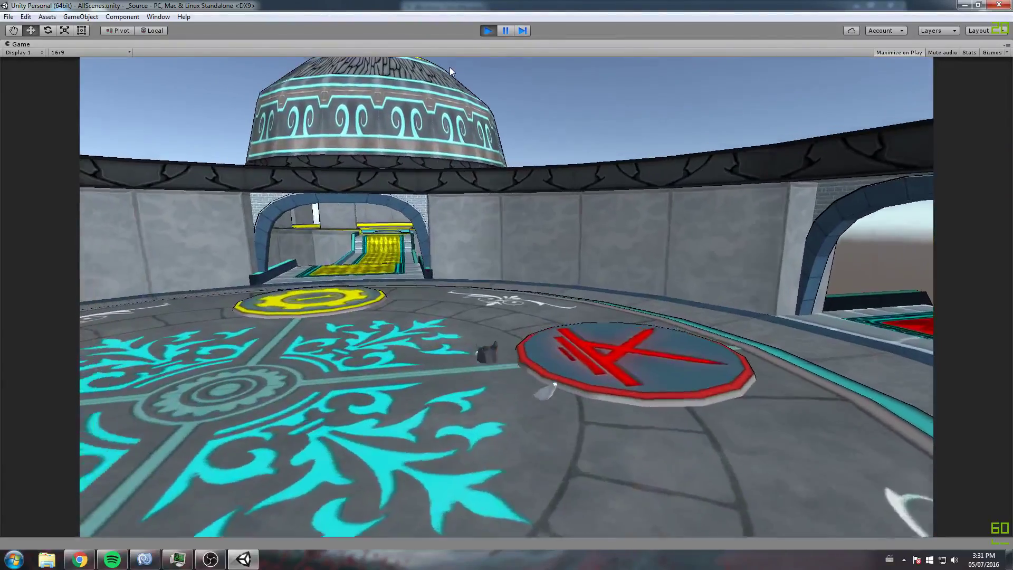
key("d")
key("d")
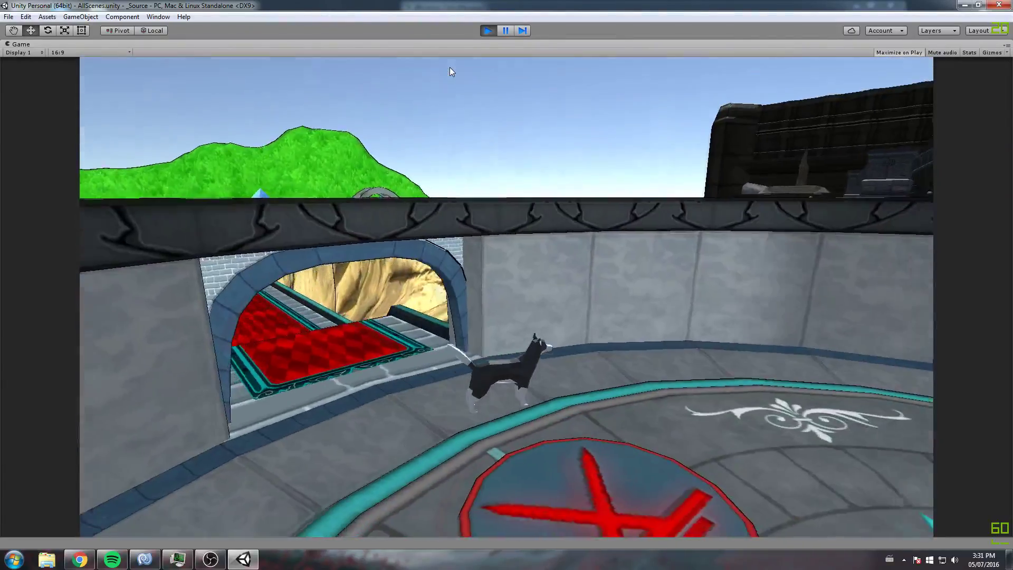
key("d")
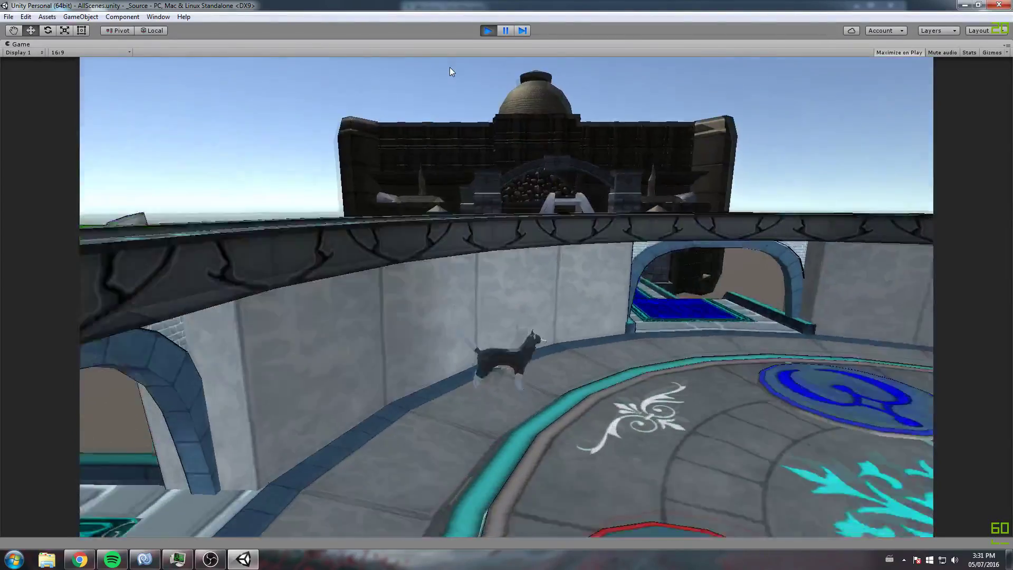
key("a")
key("d")
key("w")
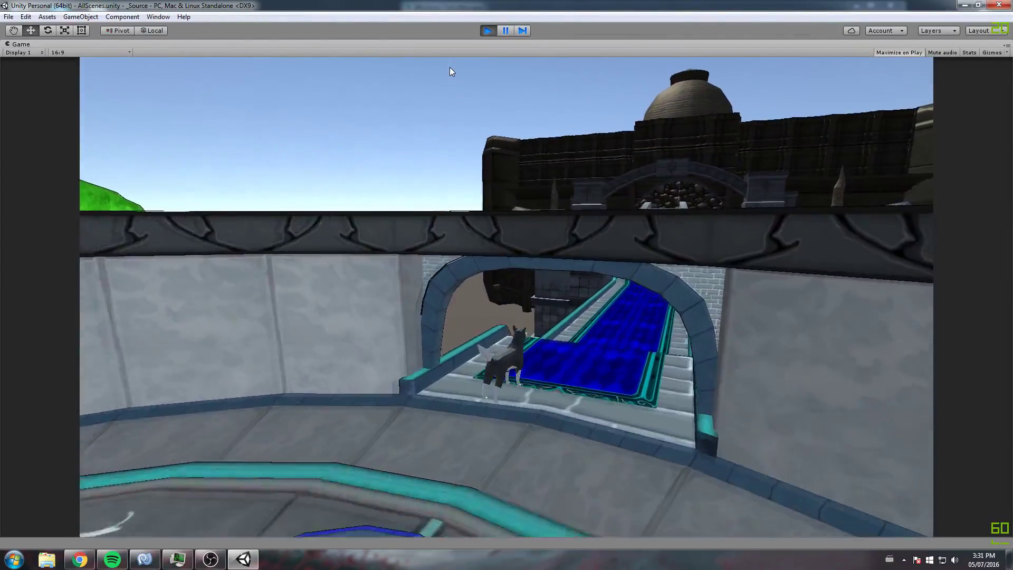
key("w")
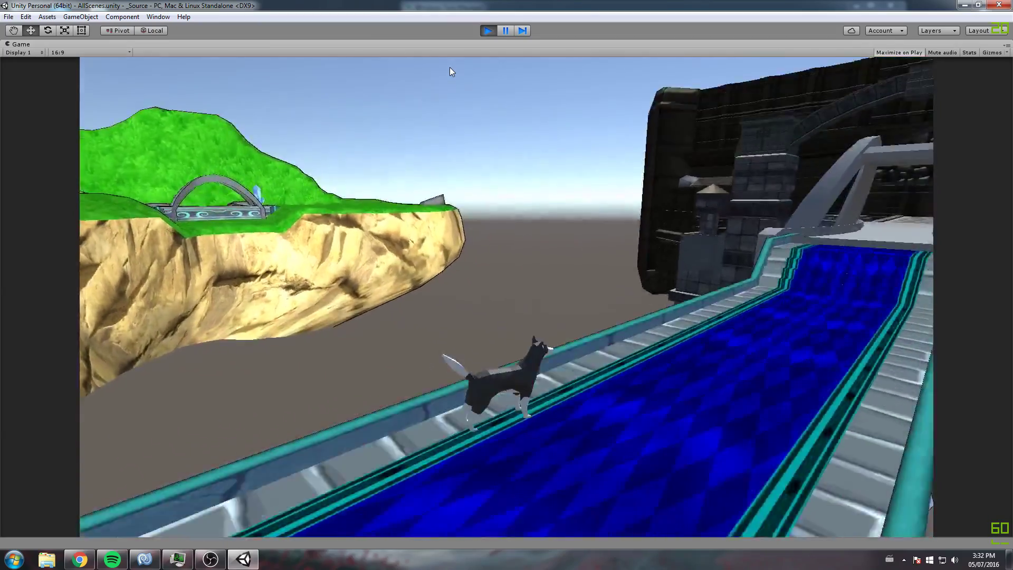
key("w")
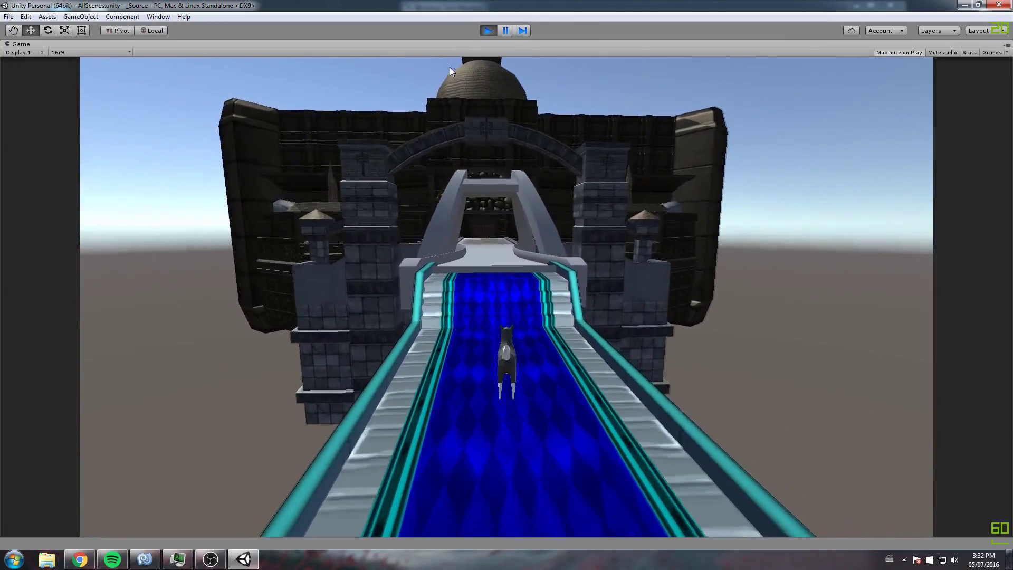
key("w")
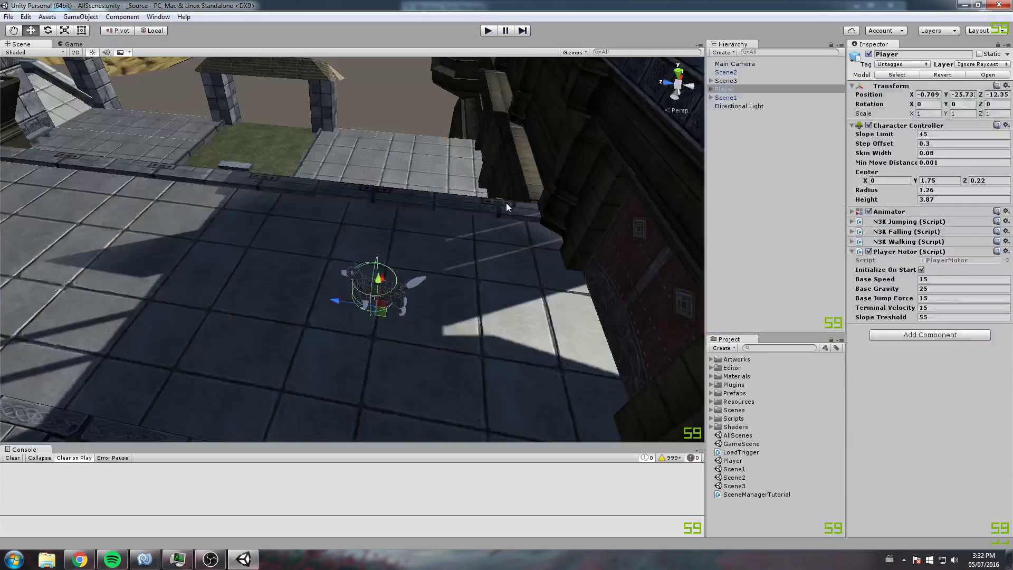
Step: Select the Scene1 castle level, orbiting the view toward its dark walls
middle_click_drag(412, 205, 570, 206)
scroll(528, 203, "down", 5)
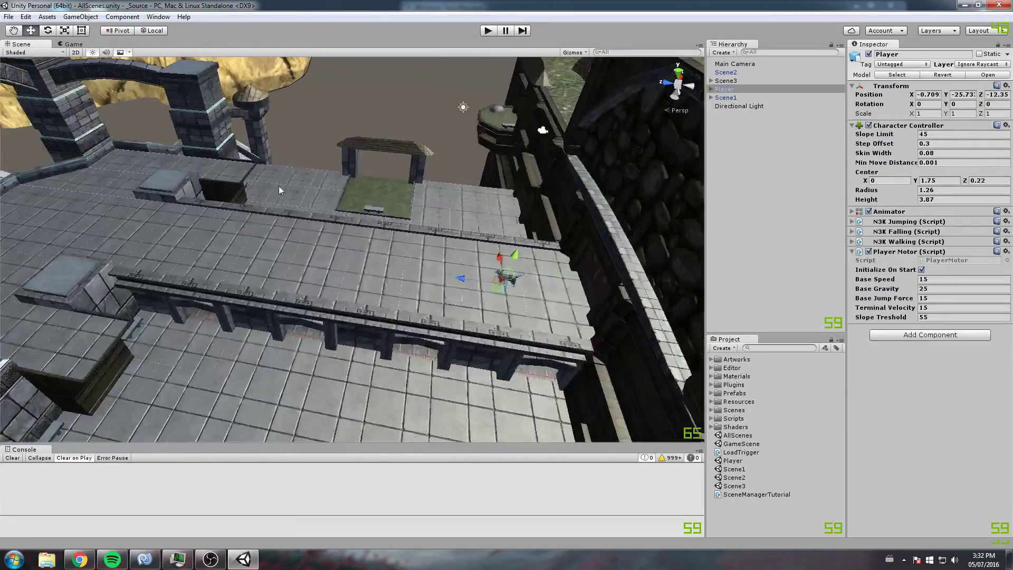
middle_click_drag(279, 185, 337, 197)
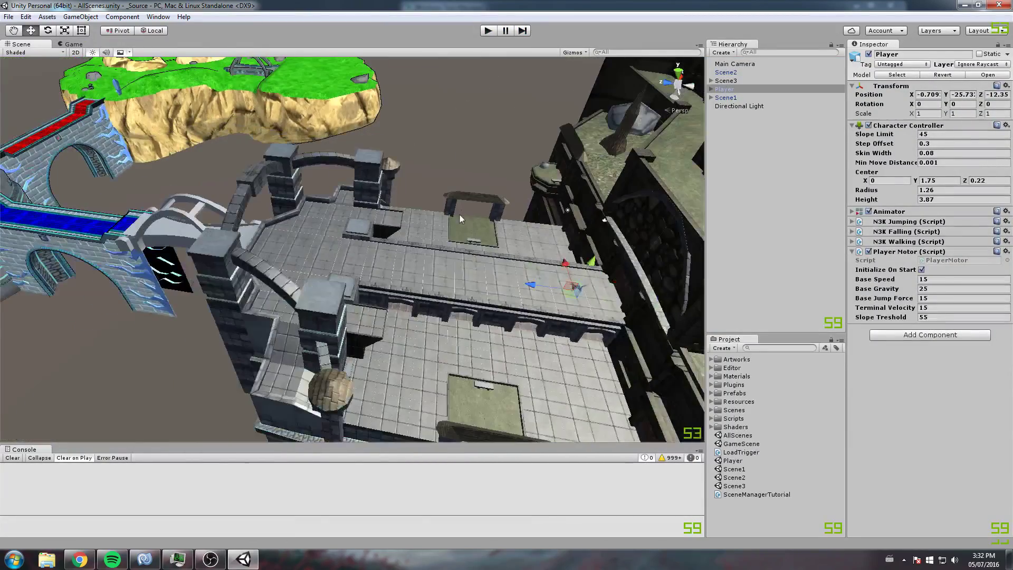
left_click(455, 180)
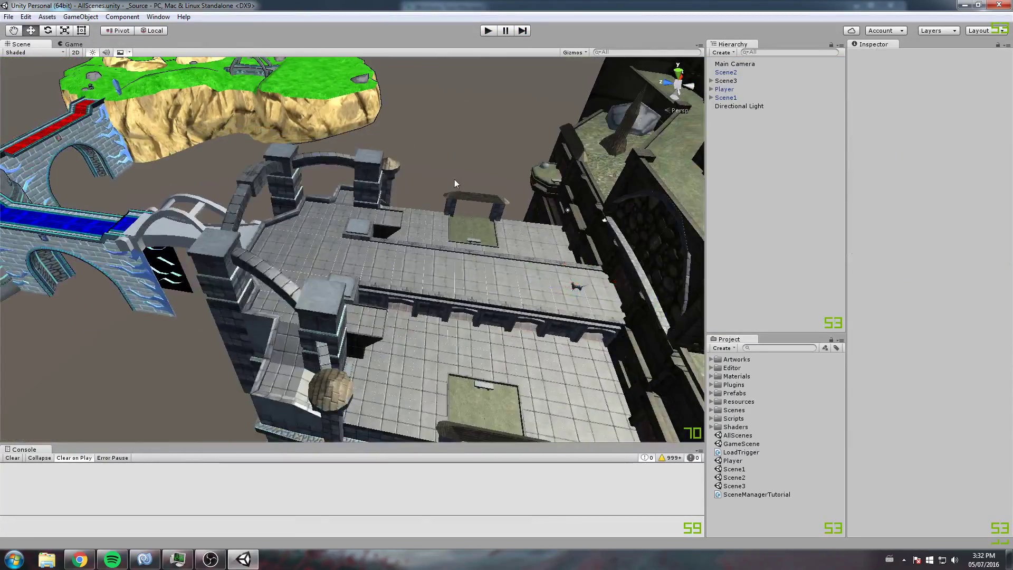
left_click(466, 271)
left_click(742, 80)
left_click(736, 97)
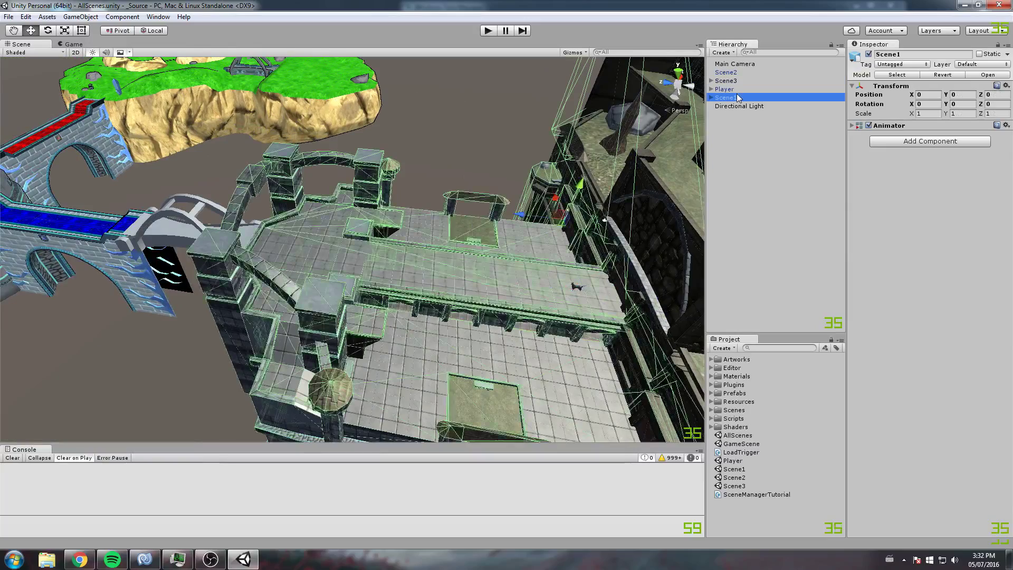
scroll(331, 179, "down", 4)
right_click_drag(331, 178, 460, 170)
scroll(460, 169, "down", 3)
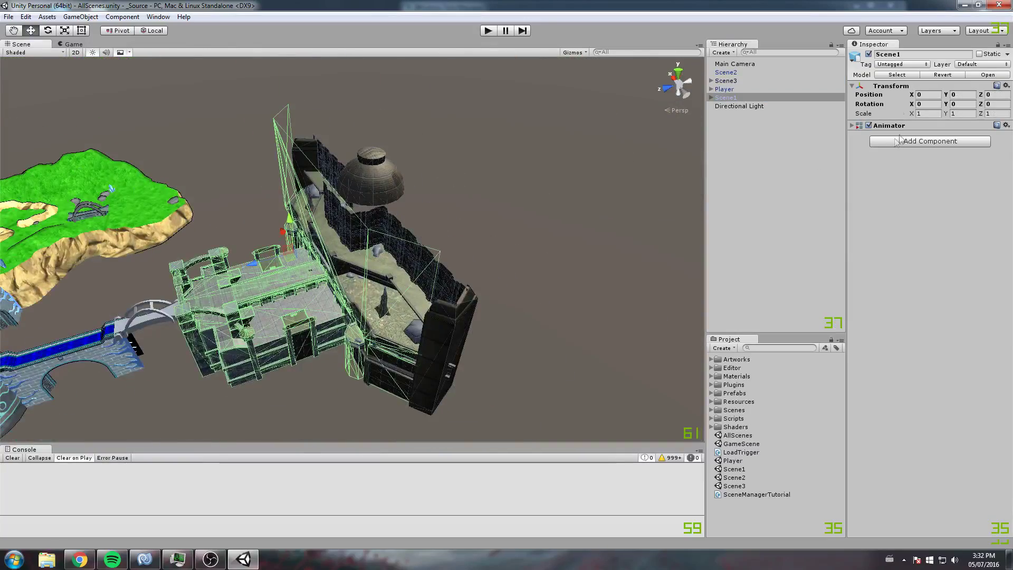
Step: Toggle Scene1's active checkbox off and on twice to show what it contains
left_click(869, 54)
left_click(869, 54)
left_click(869, 54)
left_click(870, 54)
right_click_drag(375, 175, 289, 182)
scroll(289, 182, "up", 4)
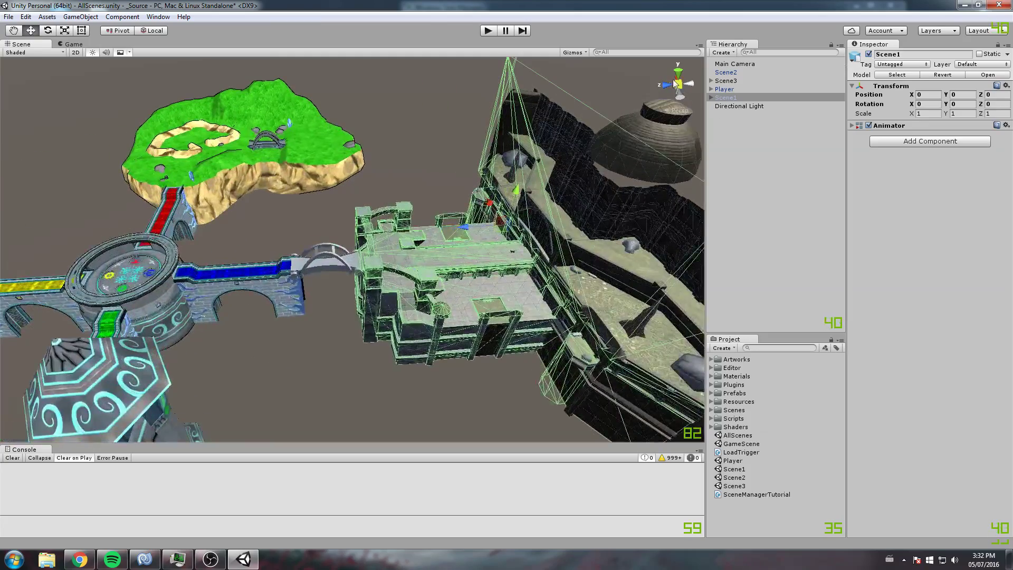
Step: Select Scene2, toggle its bridge off and back on, and orbit around it
left_click(748, 75)
scroll(671, 111, "up", 3)
left_click(870, 54)
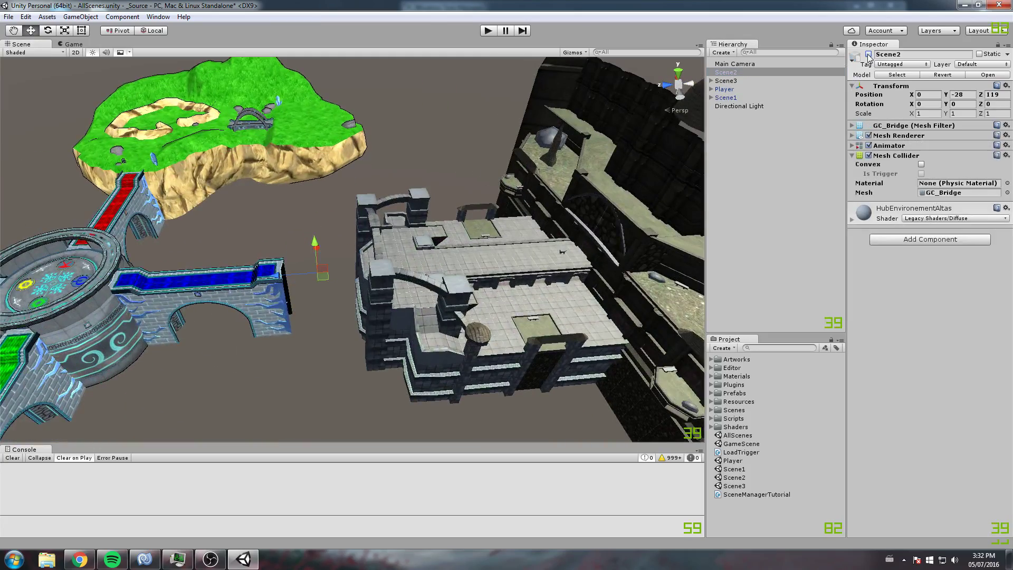
left_click(869, 54)
middle_click_drag(474, 168, 531, 138)
scroll(345, 269, "up", 5)
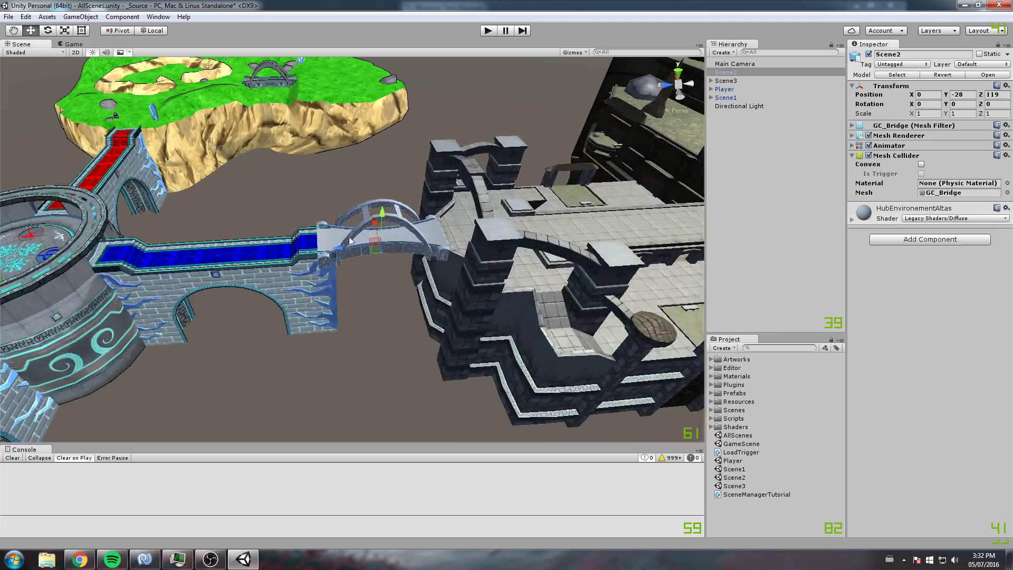
left_click_drag(368, 230, 377, 226, "alt")
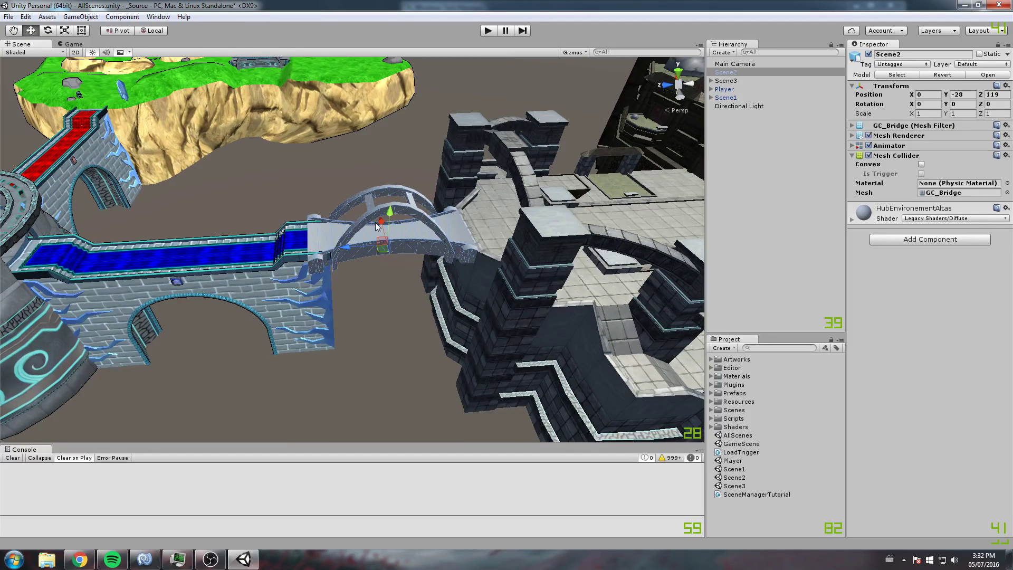
right_click_drag(293, 216, 224, 210)
scroll(224, 210, "down", 5)
Step: Select Scene3 and toggle the hub level's active checkbox off and on twice
left_click(731, 82)
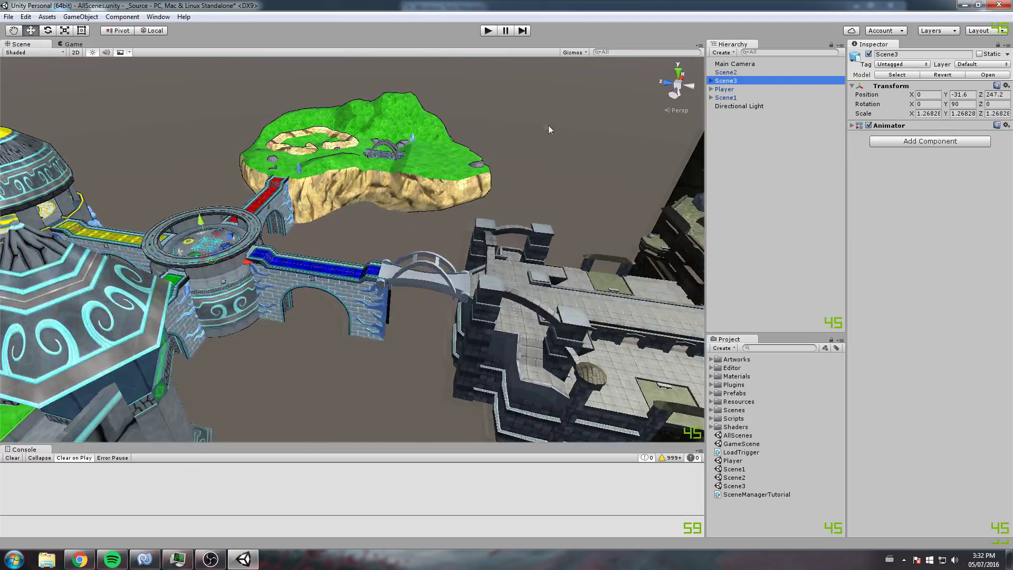
left_click_drag(549, 129, 325, 137, "alt")
left_click(869, 54)
left_click(869, 54)
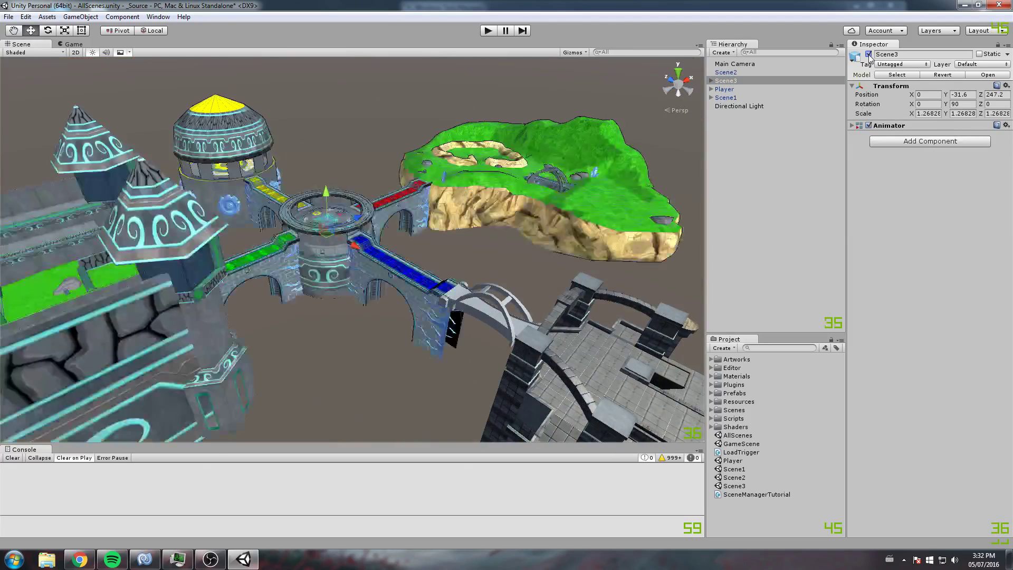
left_click(869, 54)
left_click(869, 53)
left_click_drag(486, 142, 547, 161, "alt")
Step: Pick the Scene1 castle, Scene3's CenterBase and Scene2's bridge in the Scene view
left_click(547, 217)
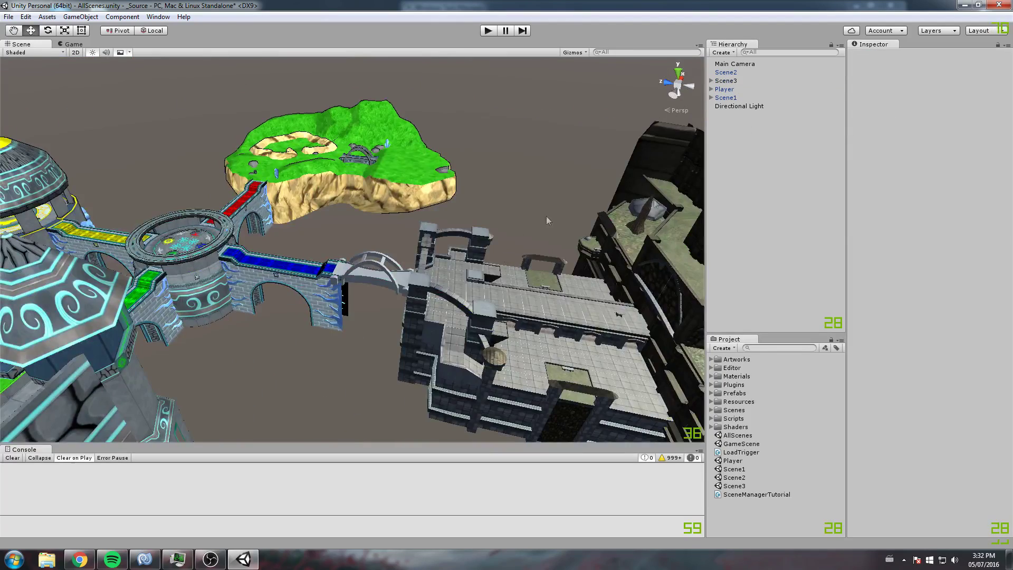
left_click(561, 217)
left_click(270, 259)
left_click(349, 267)
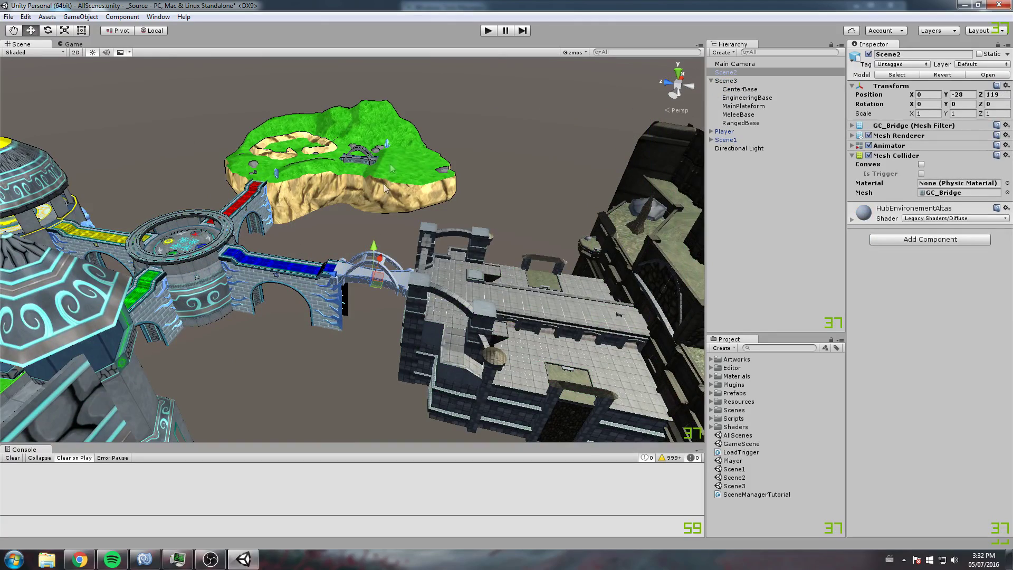
left_click(509, 182)
left_click_drag(513, 199, 737, 247, "alt")
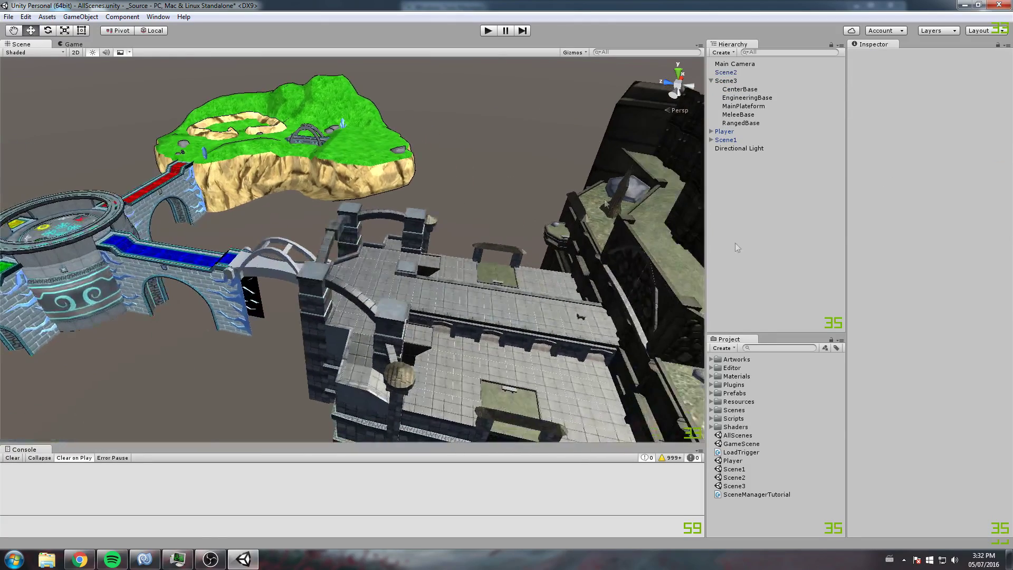
Step: Frame the player dog, then open the Player scene asset from the Project panel
double_click(724, 131)
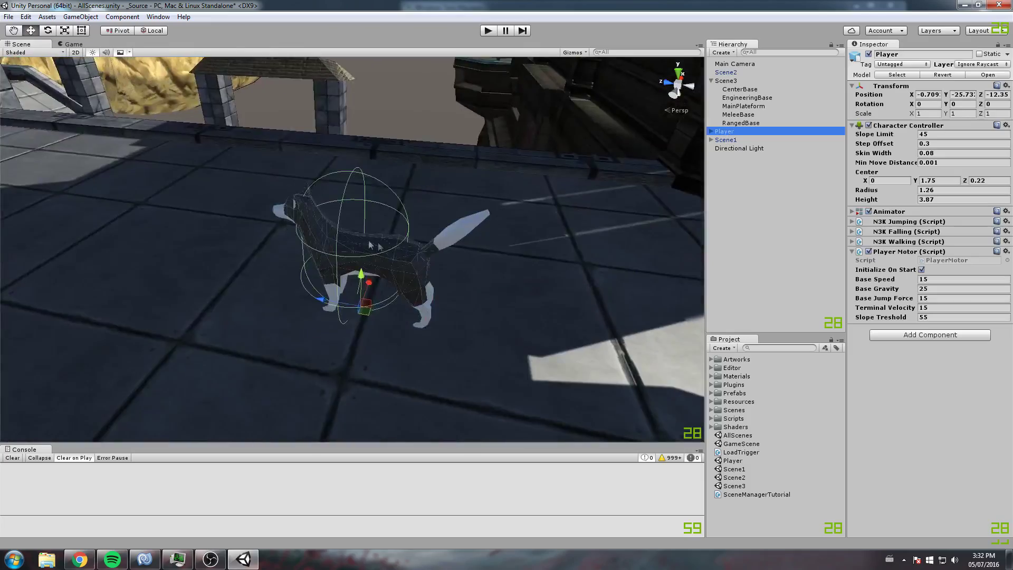
middle_click_drag(395, 236, 518, 224)
scroll(456, 229, "down", 7)
left_click(750, 463)
double_click(750, 463)
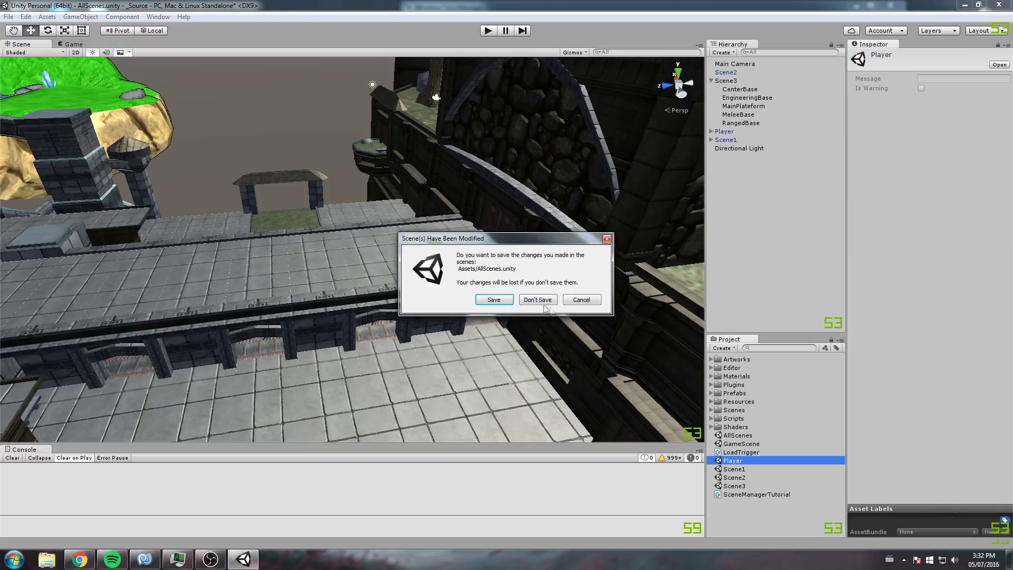
Step: Save AllScenes, then frame the player and the Main Camera in the Player scene
left_click(508, 304)
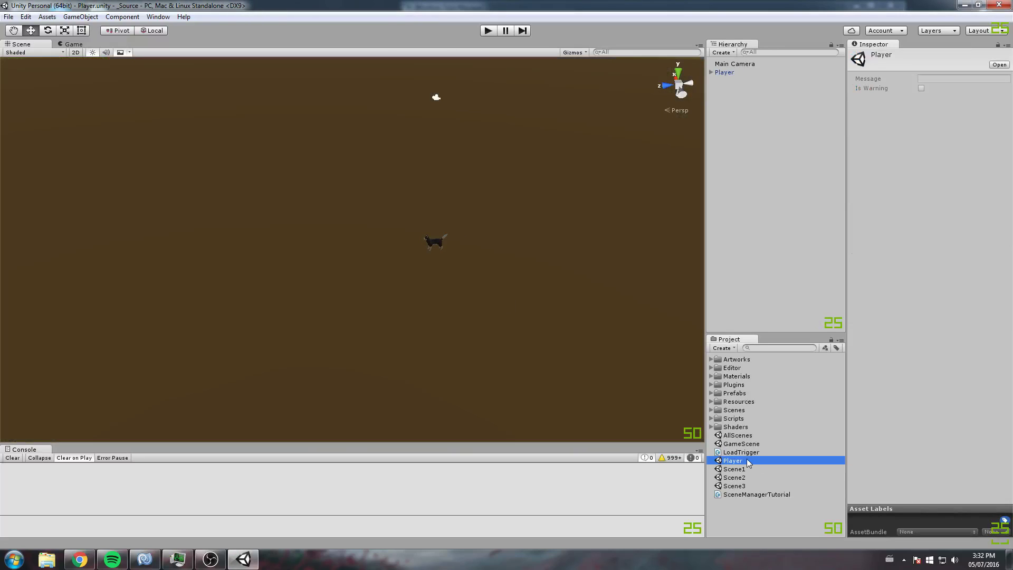
double_click(730, 72)
right_click_drag(274, 282, 339, 268)
scroll(338, 268, "down", 10)
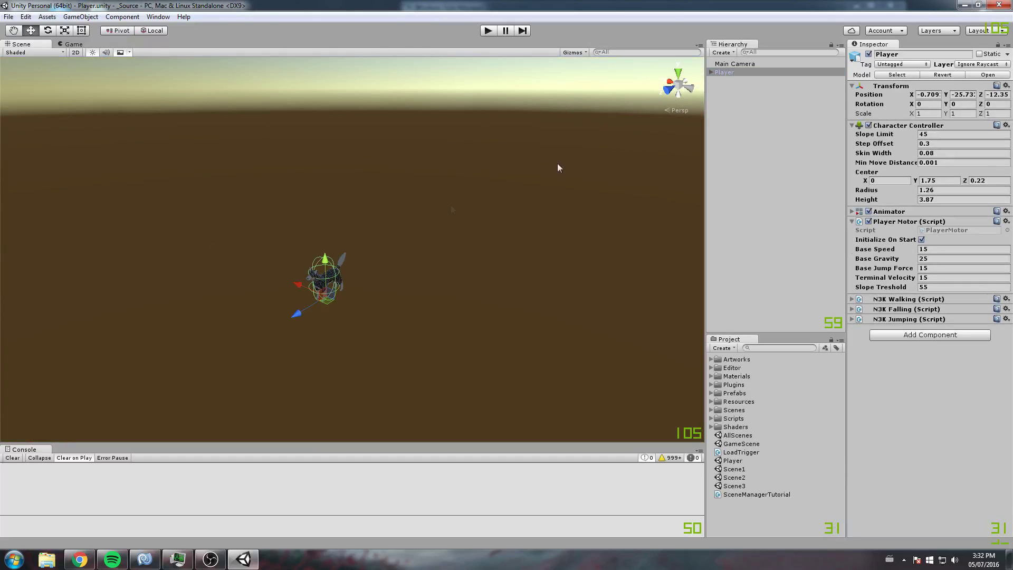
double_click(756, 62)
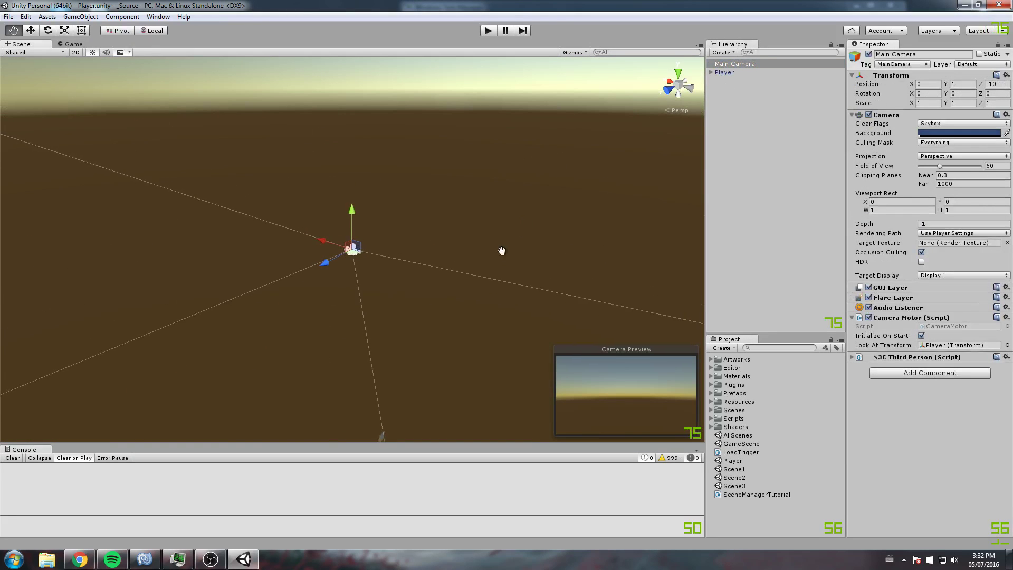
left_click_drag(530, 211, 462, 227, "alt")
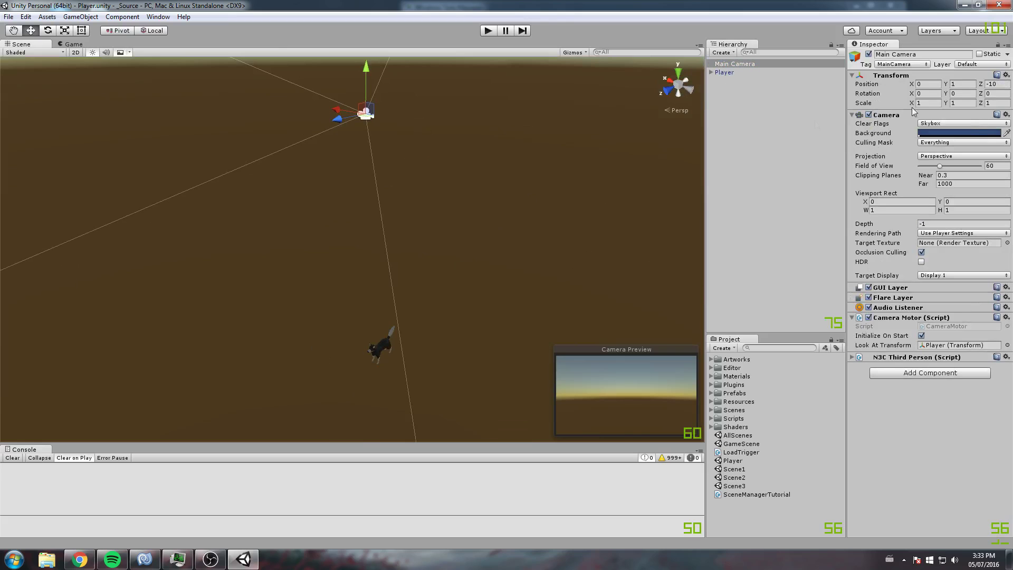
Step: Open the Scene1 level and turn on scene lighting in the view
double_click(742, 469)
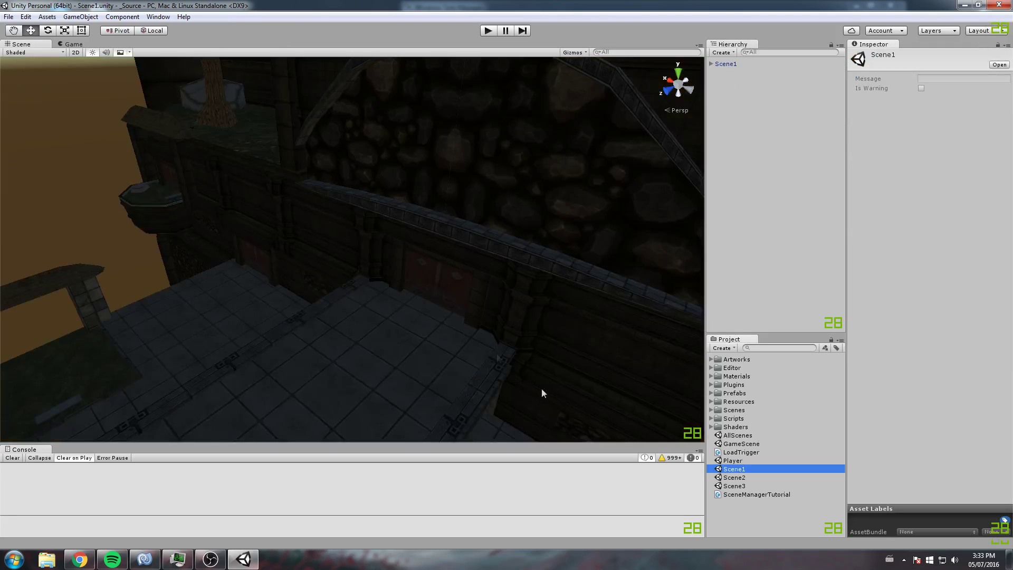
scroll(496, 327, "down", 10)
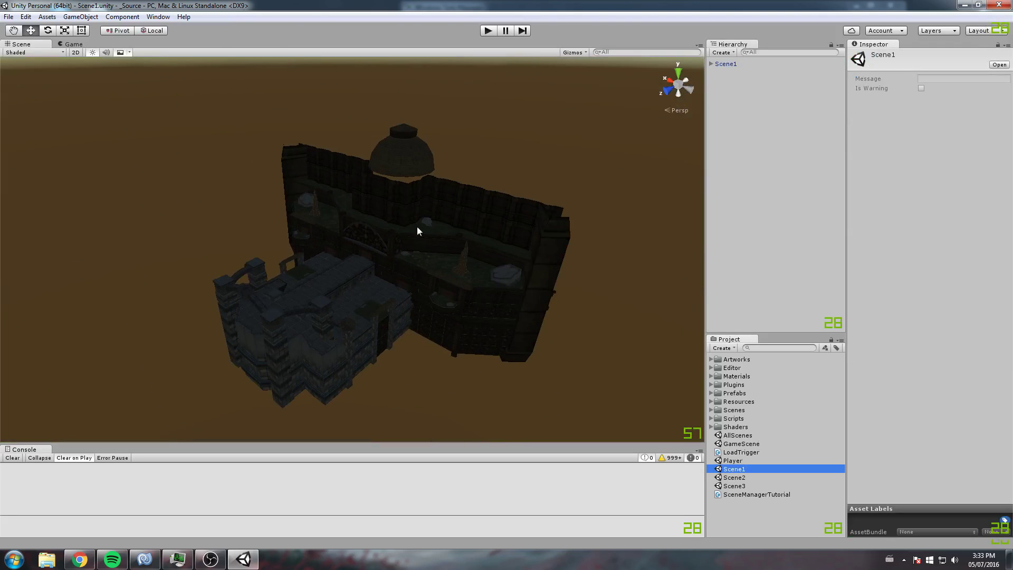
left_click(92, 53)
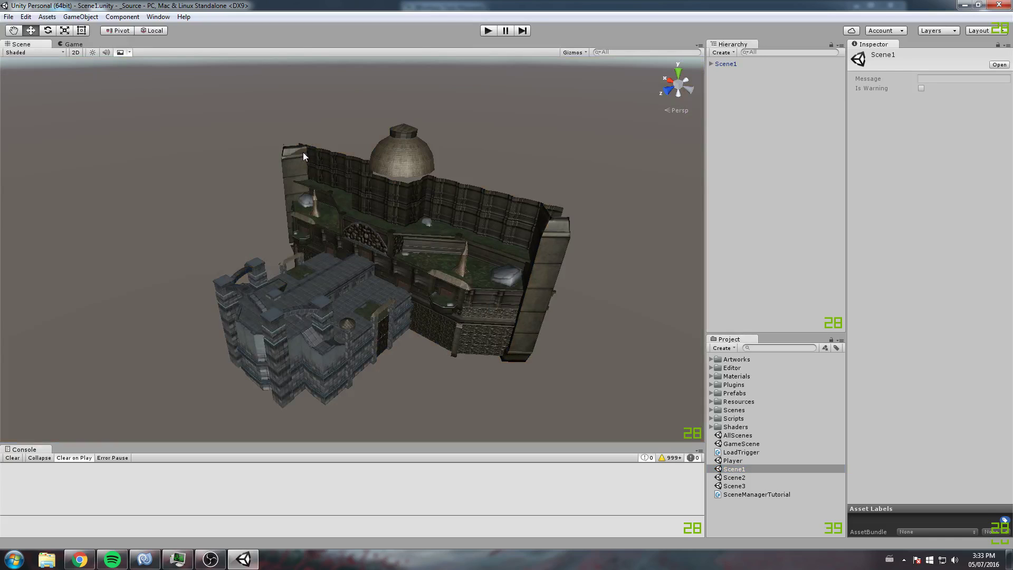
Step: Open Scene2 and orbit the view around its bridge
left_click(736, 479)
double_click(738, 482)
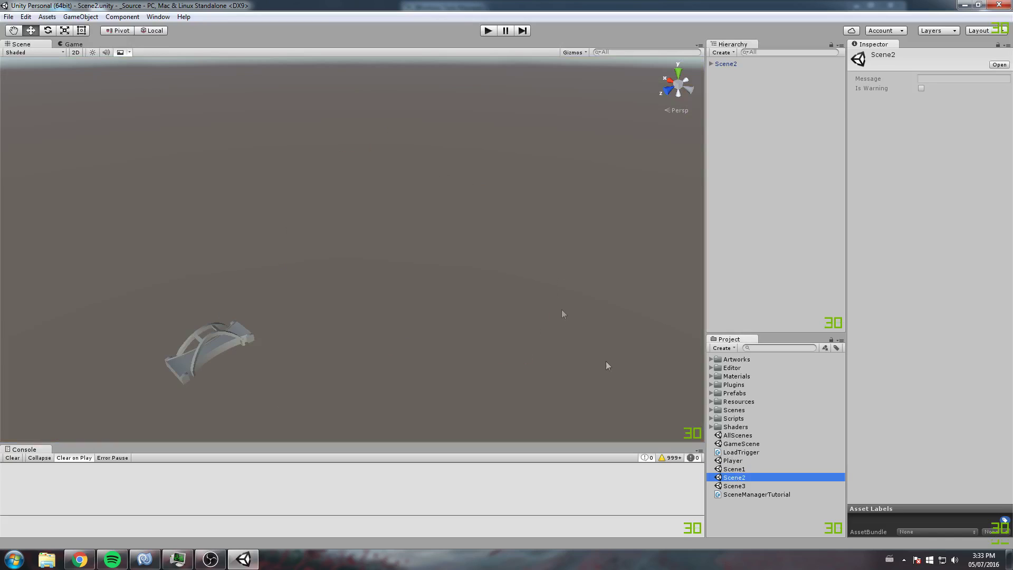
middle_click_drag(309, 382, 441, 287)
scroll(458, 277, "up", 5)
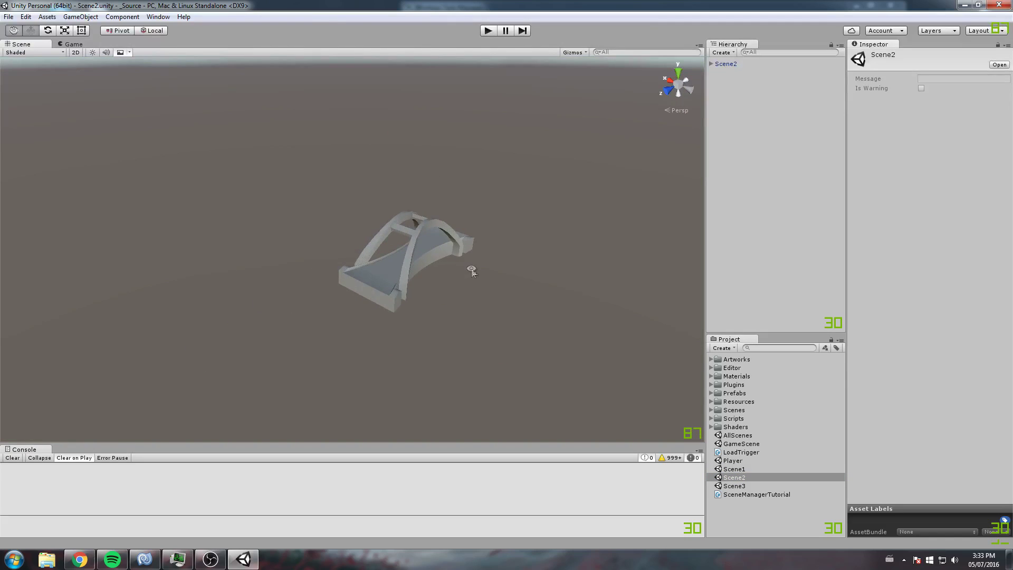
right_click_drag(471, 271, 457, 277)
Step: Open Scene3 and orbit the view to overlook the castle and island
left_click(739, 489)
double_click(739, 488)
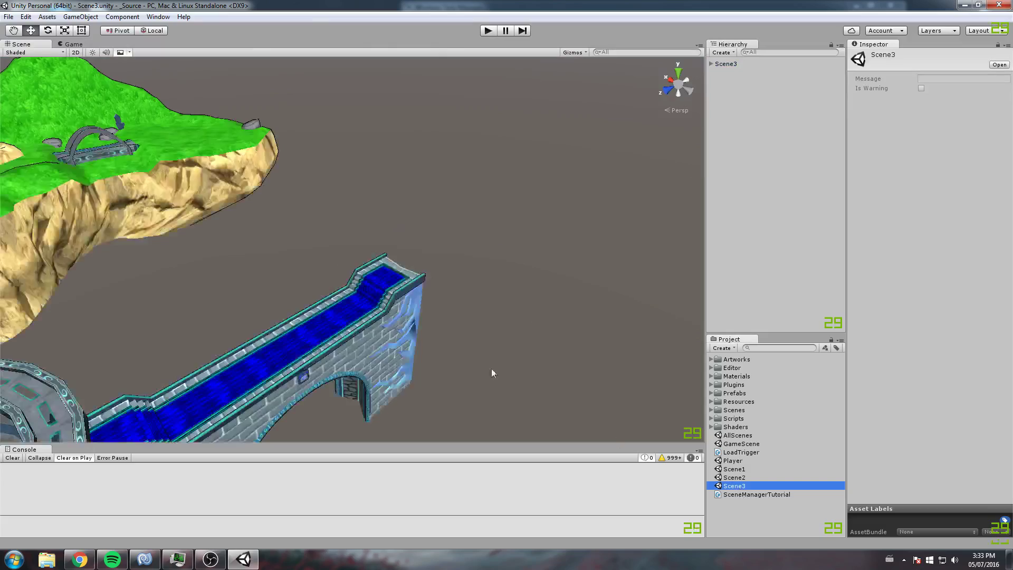
right_click_drag(492, 369, 417, 329)
scroll(417, 328, "down", 5)
middle_click_drag(417, 328, 344, 272)
scroll(347, 270, "down", 3)
right_click_drag(346, 270, 412, 288)
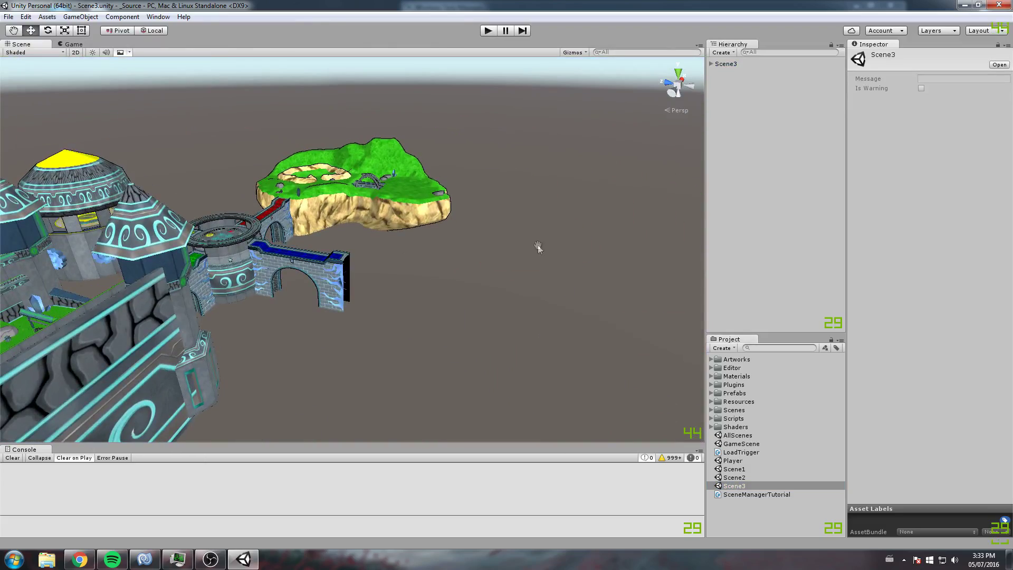
Step: Reopen Scene2, select the bridge and look down on it
double_click(734, 478)
scroll(407, 167, "up", 10)
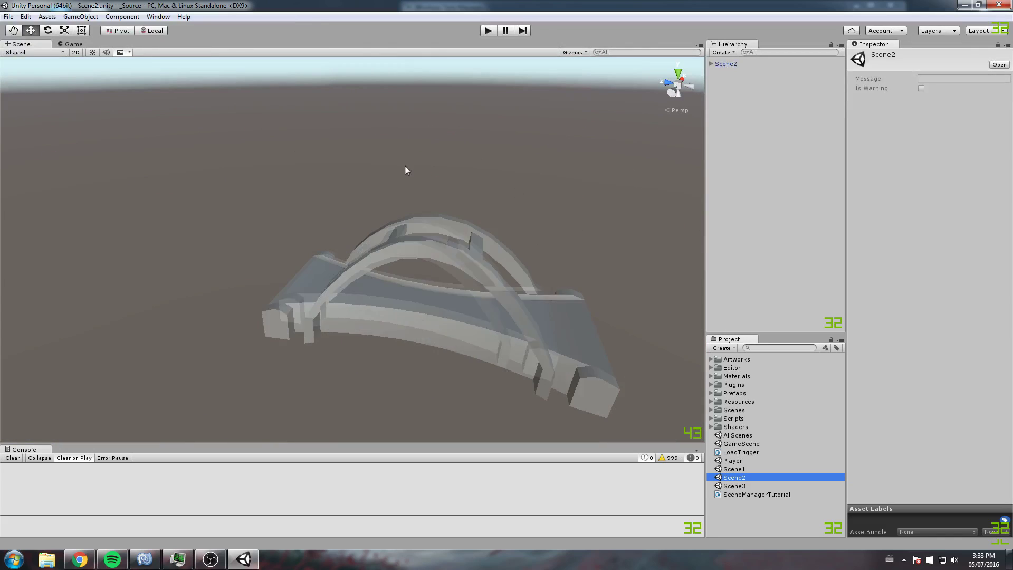
left_click(430, 326)
middle_click_drag(431, 326, 401, 264)
right_click_drag(401, 264, 438, 285)
middle_click_drag(439, 286, 477, 325)
scroll(477, 325, "down", 5)
Step: Make ToScene3's box collider a trigger and briefly show its trigger plane
left_click(712, 63)
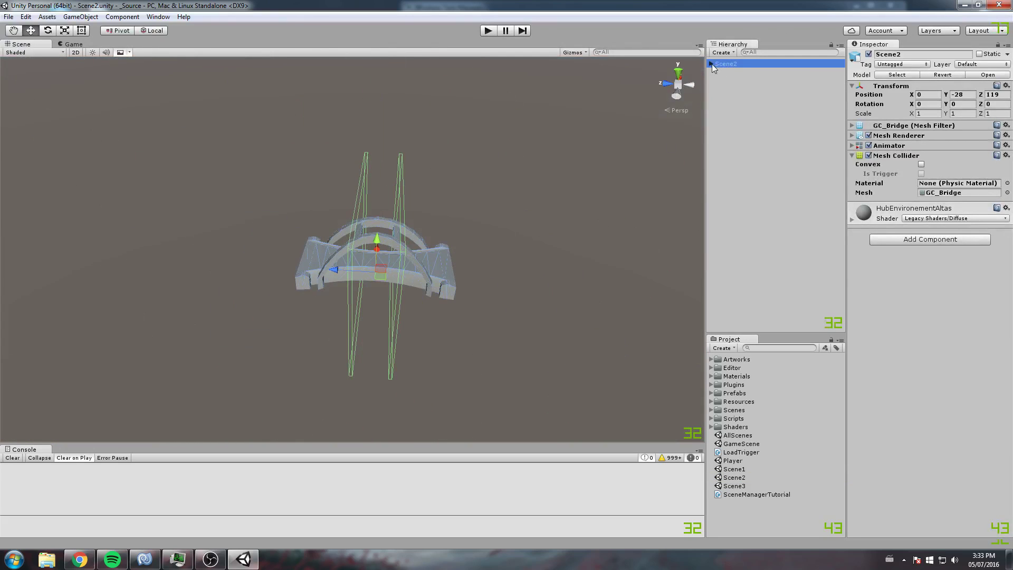
left_click(737, 73)
left_click(922, 147)
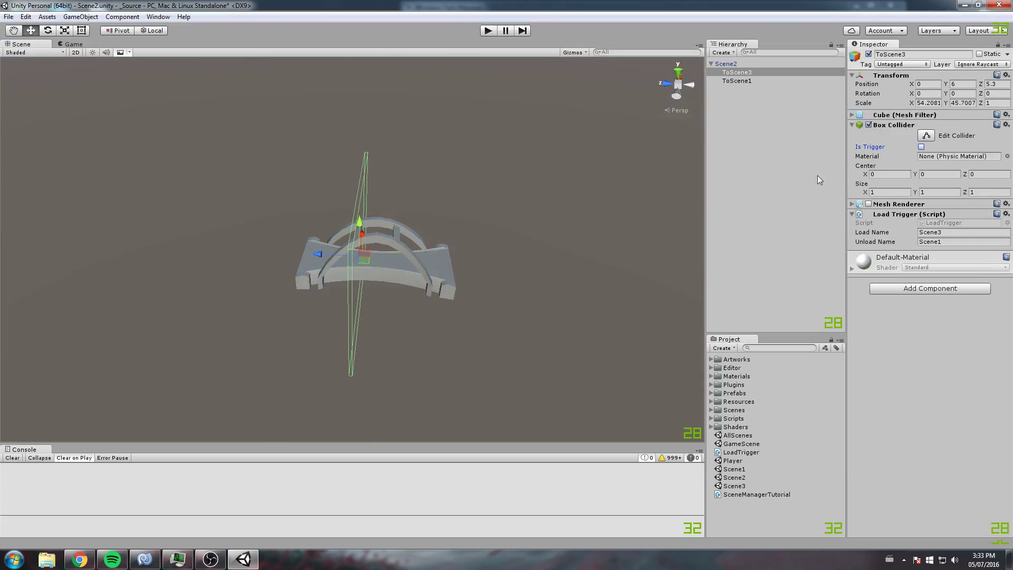
left_click(869, 204)
right_click_drag(641, 173, 542, 158)
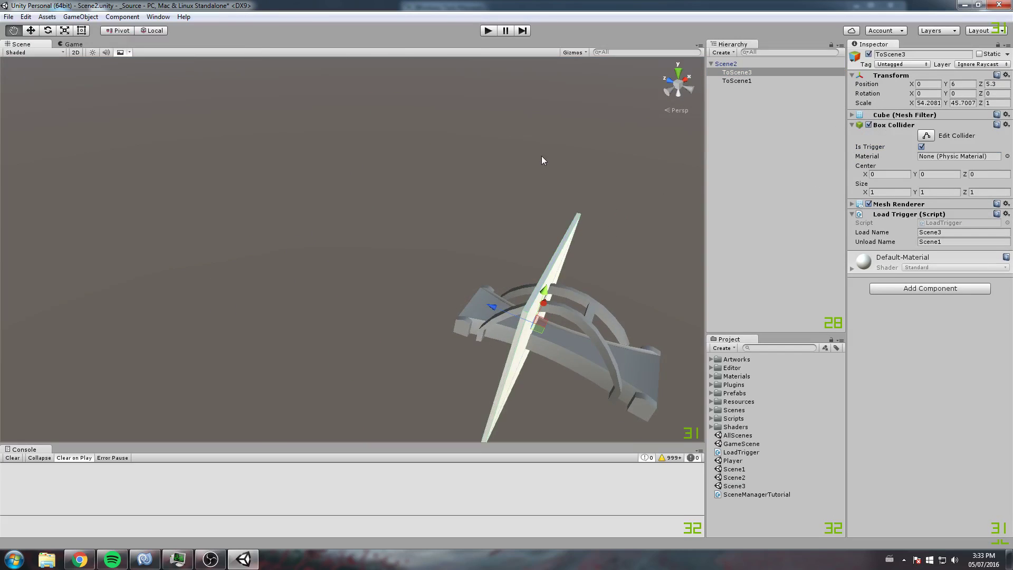
middle_click_drag(542, 158, 507, 120)
Step: Toggle Mesh Renderer on and back off for both ToScene1 and ToScene3 triggers
left_click(750, 79)
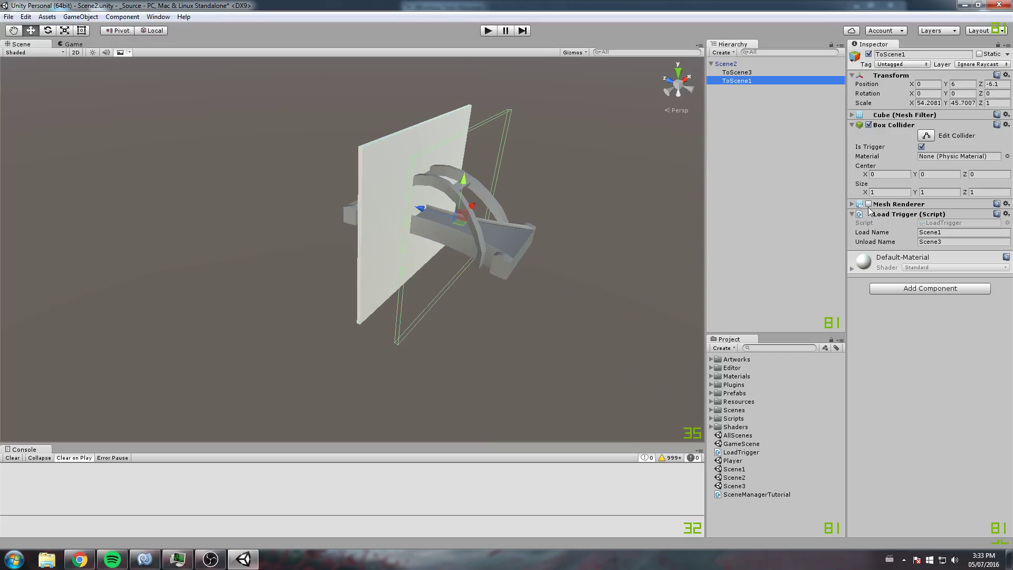
left_click(868, 204)
left_click(869, 204)
left_click(755, 73)
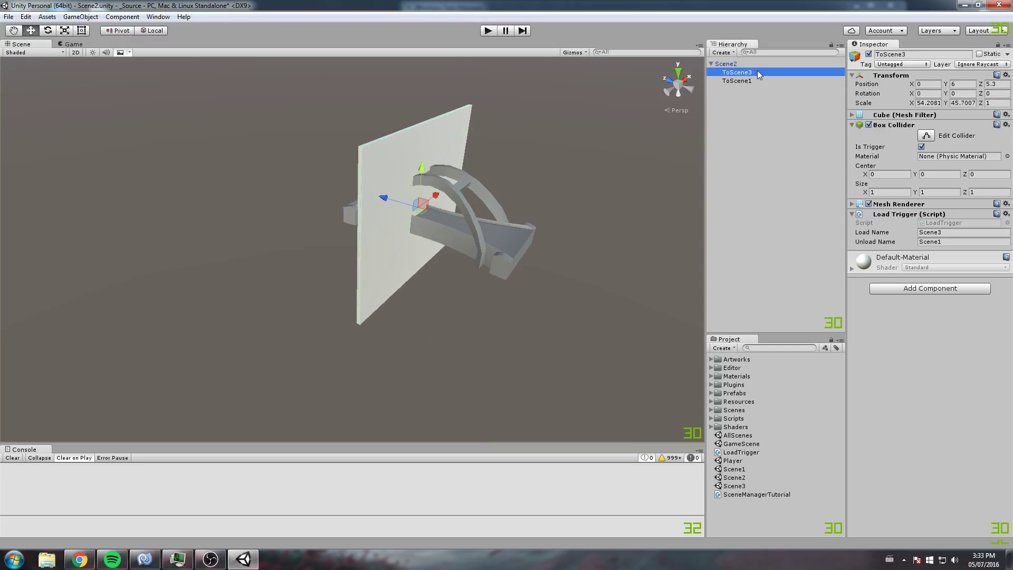
left_click(869, 204)
Step: Clear the selection and open GameScene, prompting a save of Scene2
middle_click_drag(482, 95, 499, 122)
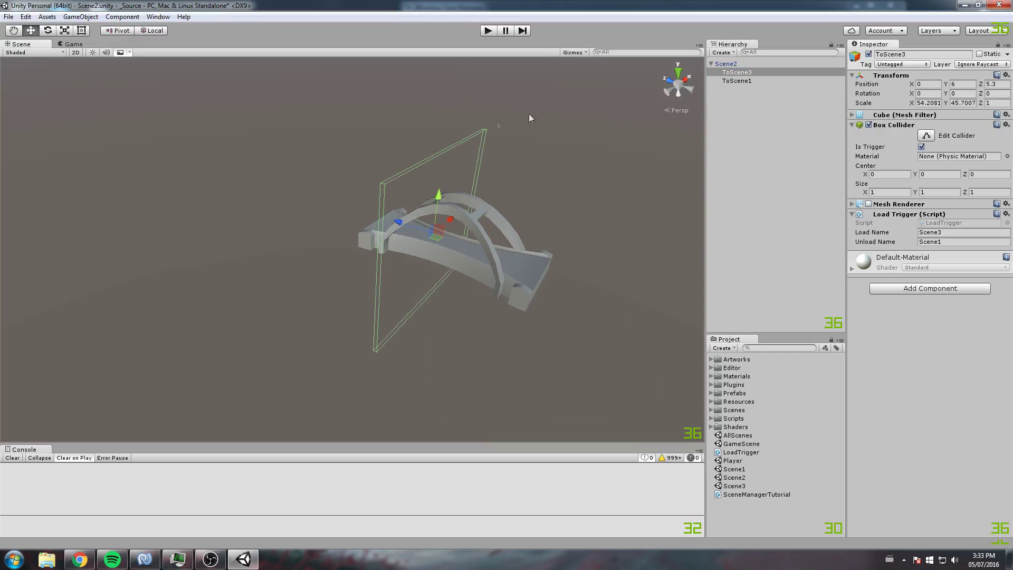
left_click(496, 125)
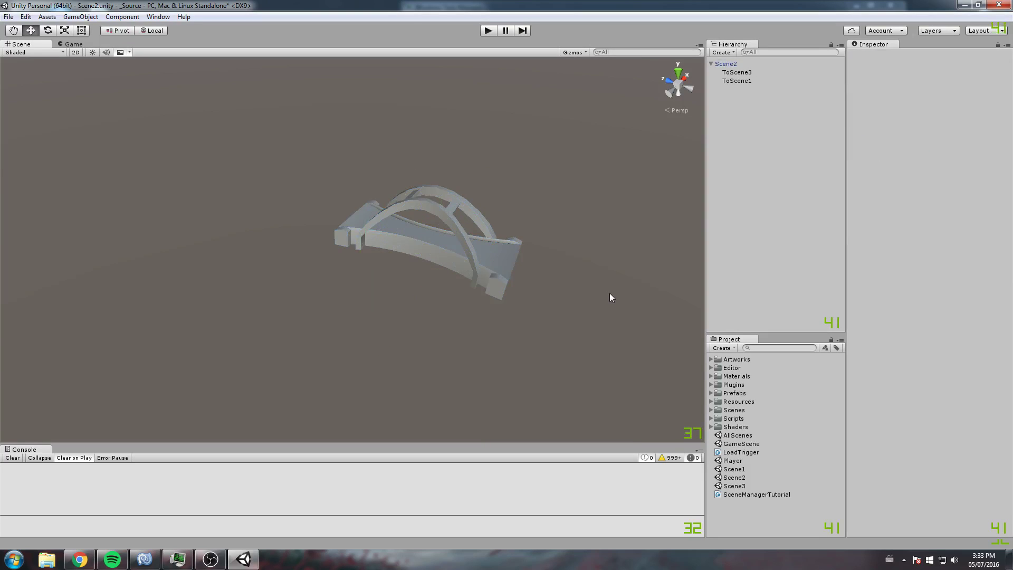
double_click(742, 444)
Step: Save Scene2's changes, open GameScene, and inspect its Directional Light
left_click(494, 297)
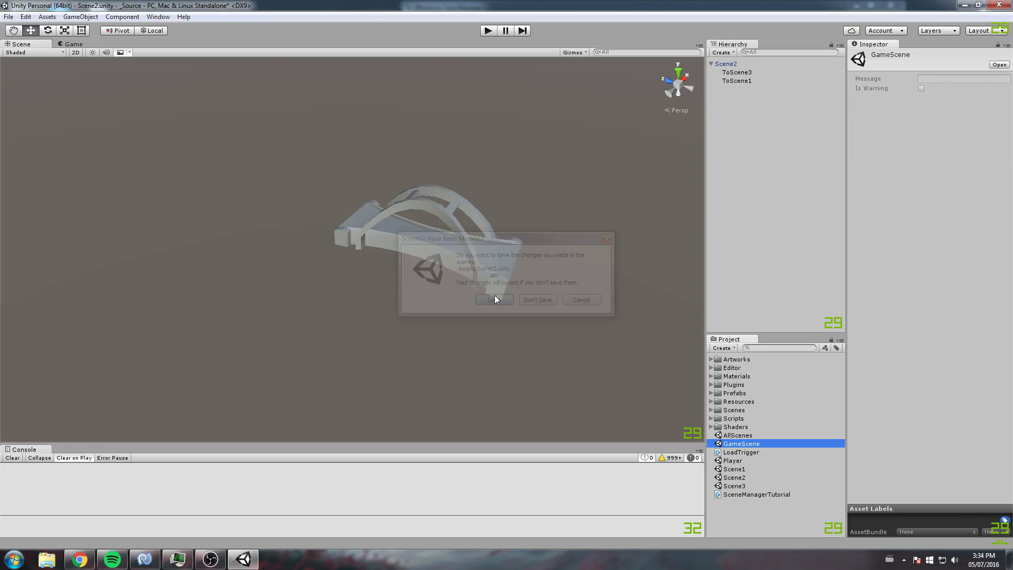
left_click(745, 444)
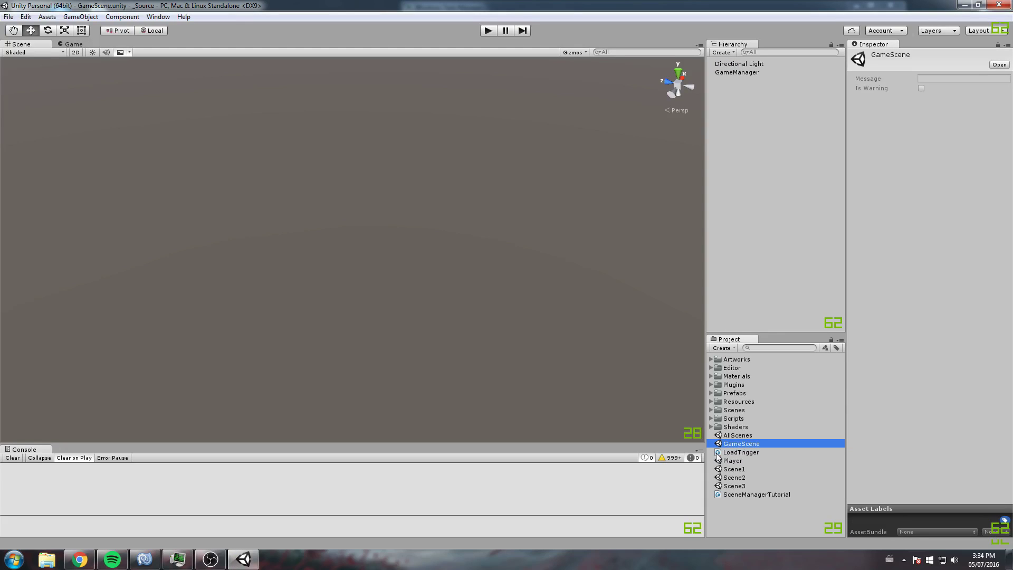
left_click(752, 67)
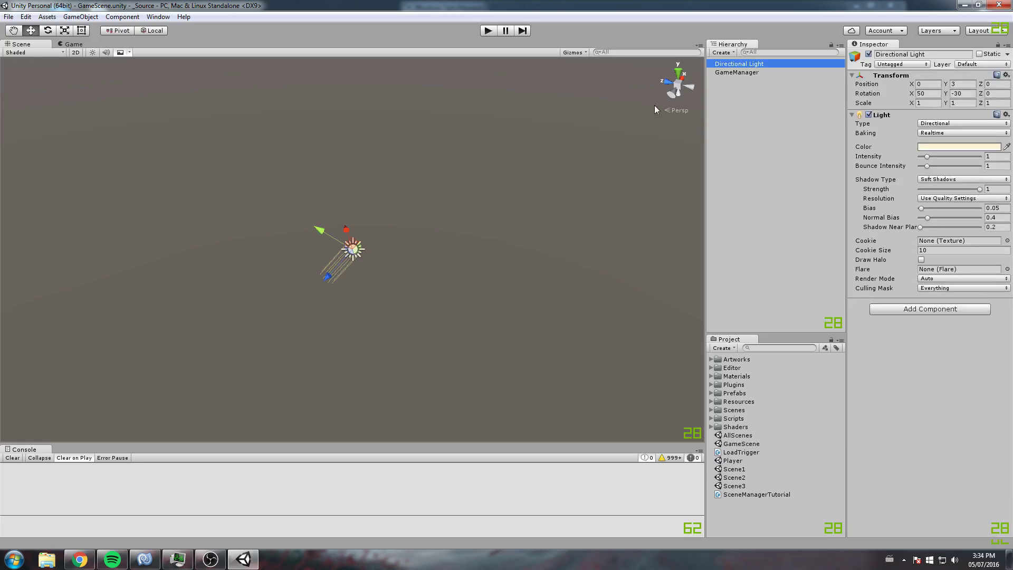
Step: Select GameManager and locate its Scene Manager Tutorial script field
left_click(745, 73)
mouse_move(502, 130)
middle_mouse_down()
mouse_move(480, 137)
mouse_move(512, 126)
middle_mouse_up()
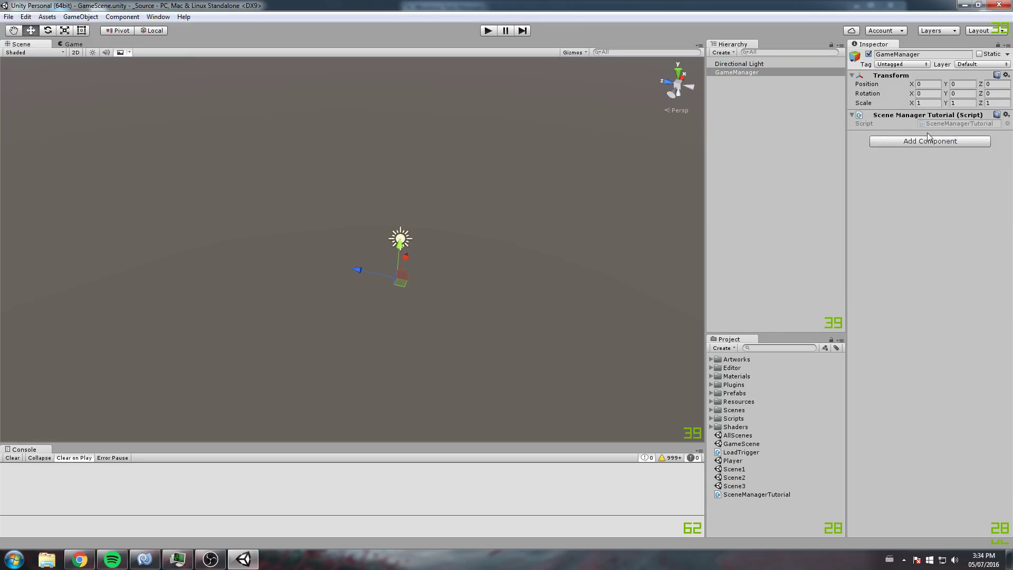
left_click(953, 124)
Step: Open SceneManagerTutorial.cs in MonoDevelop and highlight the class name
double_click(954, 124)
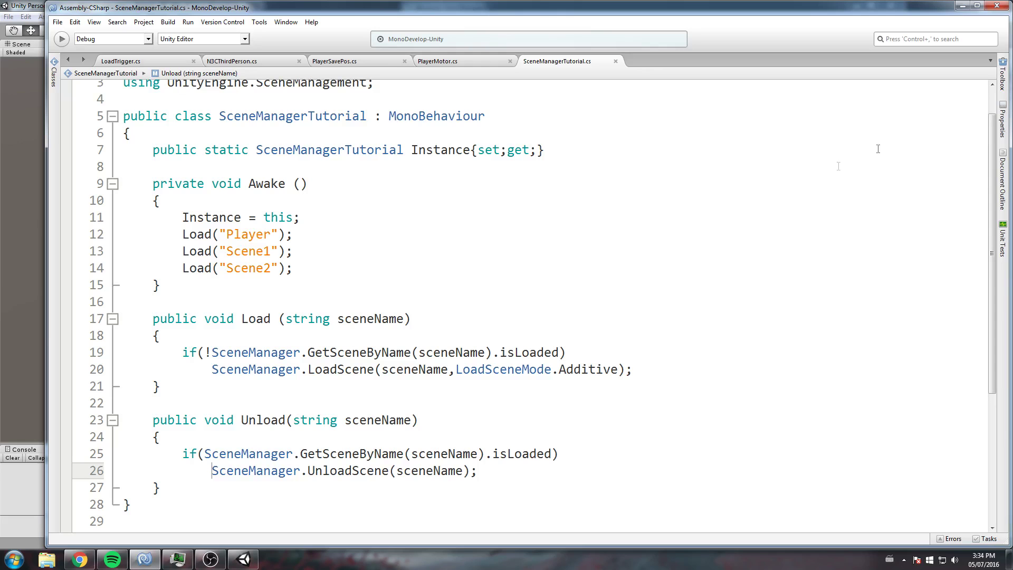
scroll(439, 125, "up", 1)
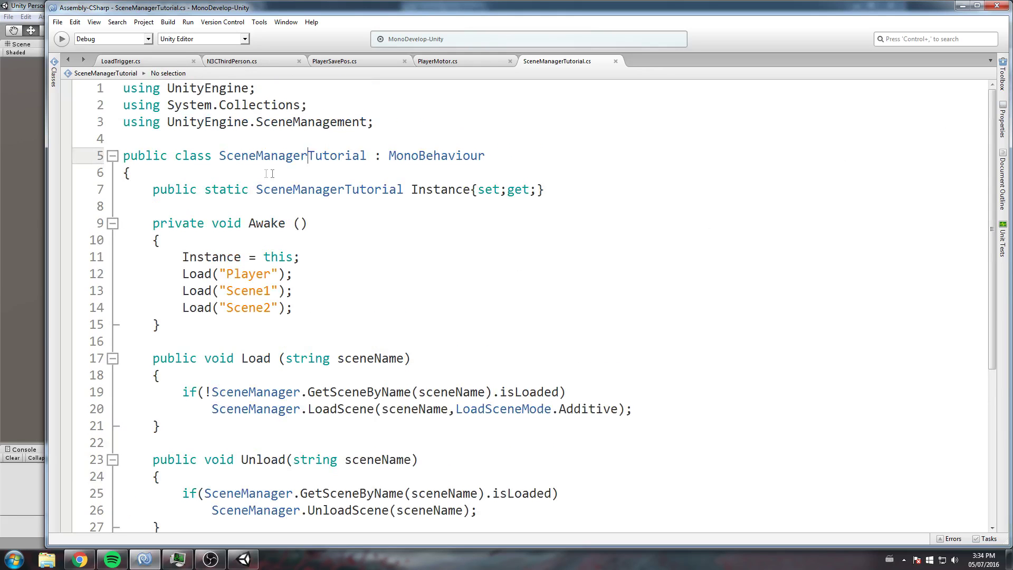
double_click(277, 154)
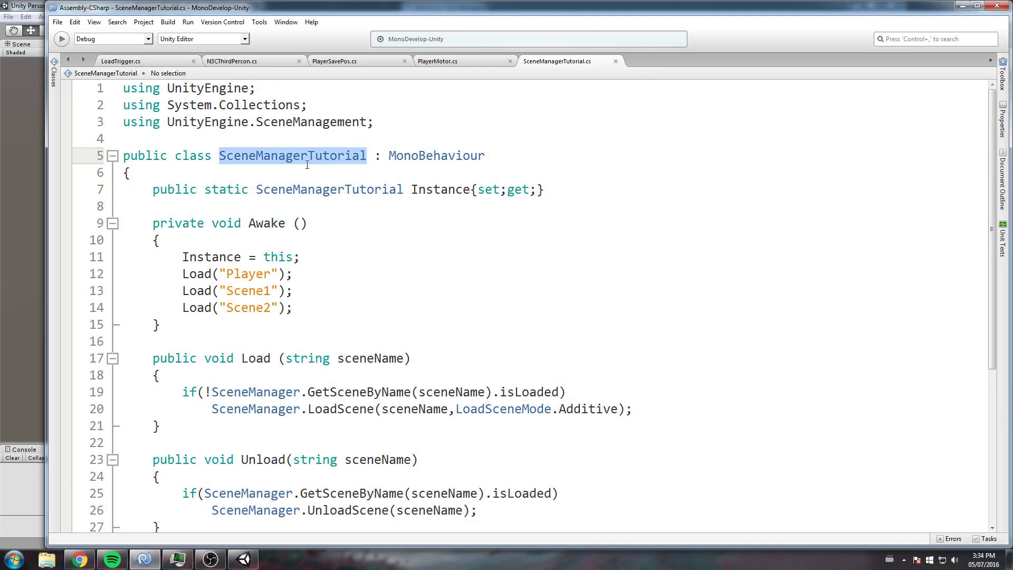
left_click(293, 156)
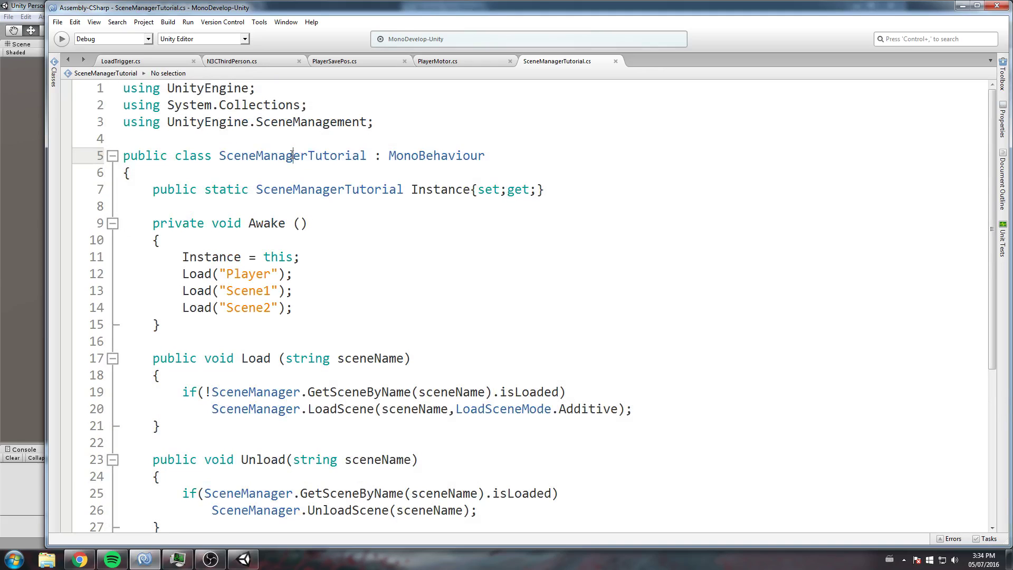
scroll(331, 225, "down", 4)
scroll(303, 233, "up", 3)
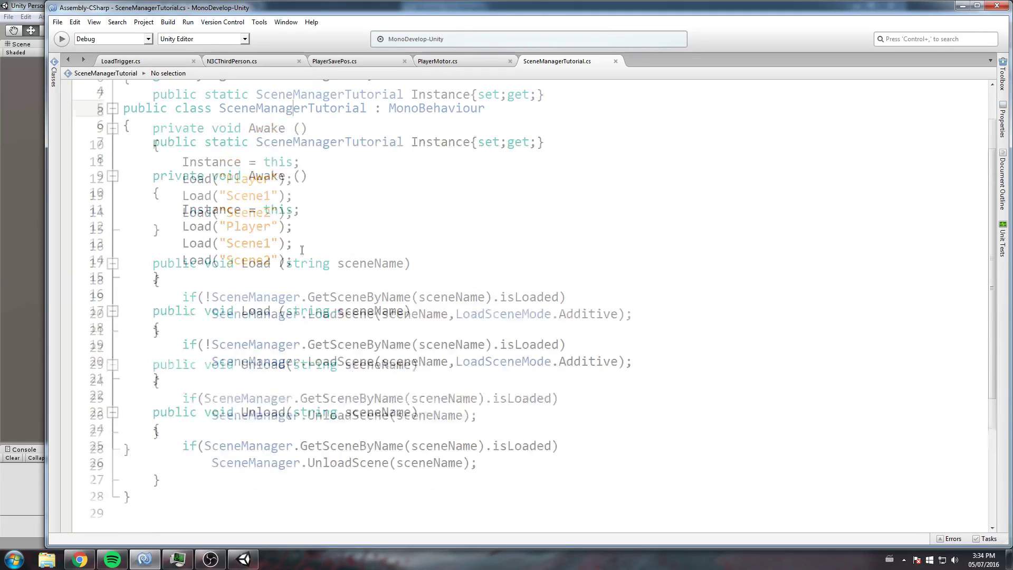
Step: Highlight the Load method, its LoadScene call and the LoadSceneMode.Additive argument
left_click_drag(153, 311, 261, 477)
left_click(161, 380)
scroll(211, 370, "down", 1)
left_click(165, 266)
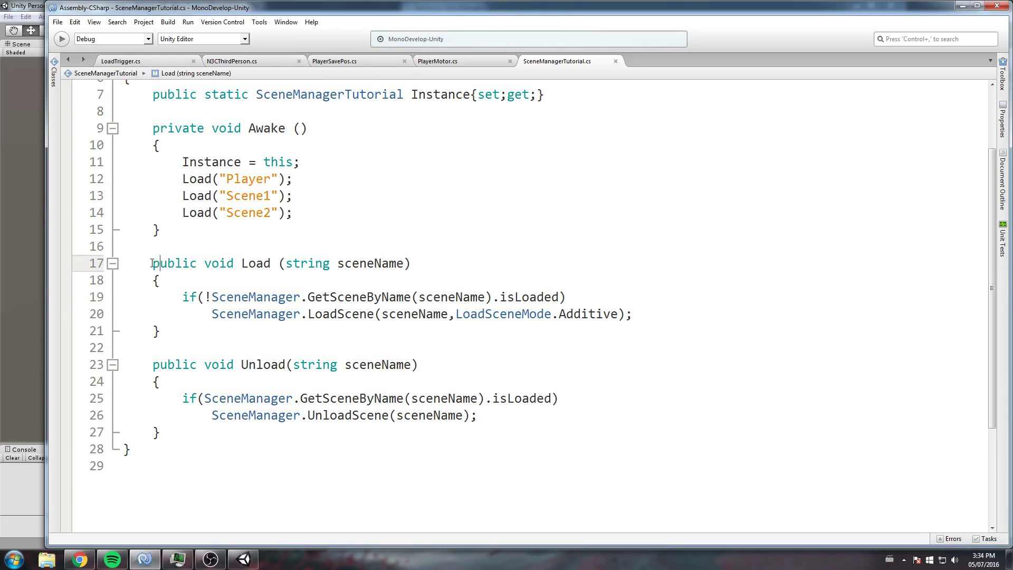
left_click_drag(153, 263, 263, 331)
left_click(383, 315)
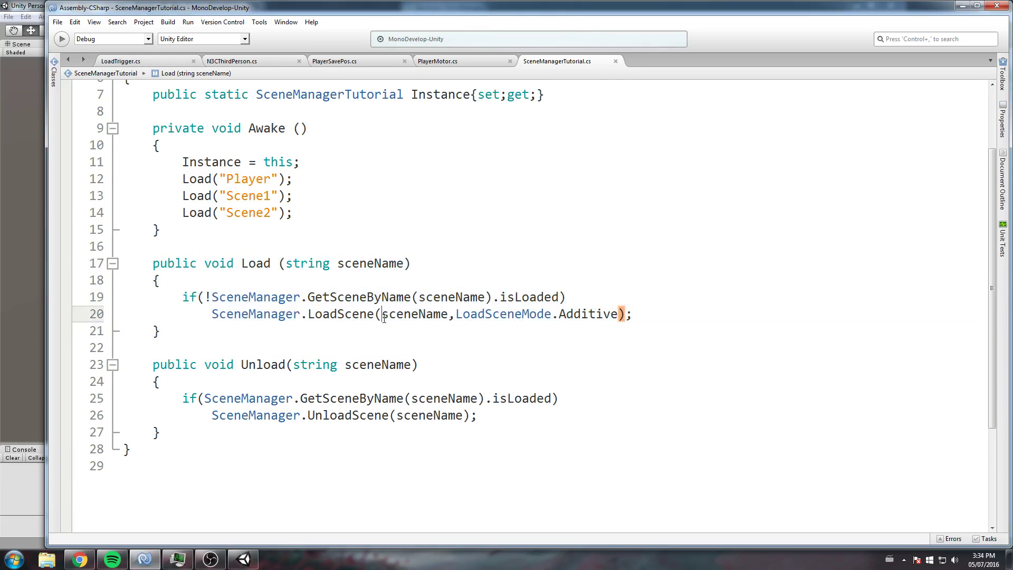
double_click(338, 314)
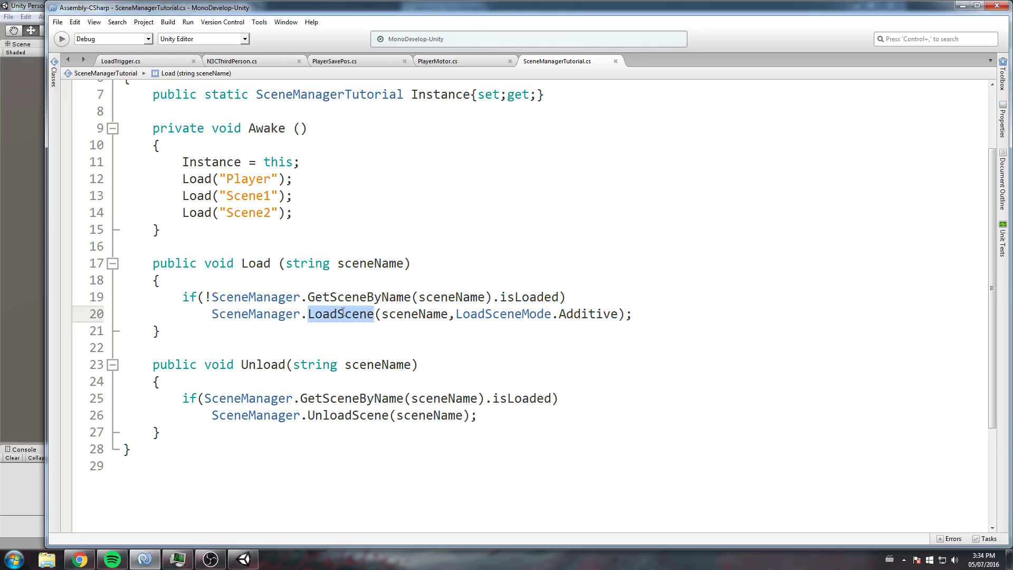
left_click_drag(456, 314, 621, 317)
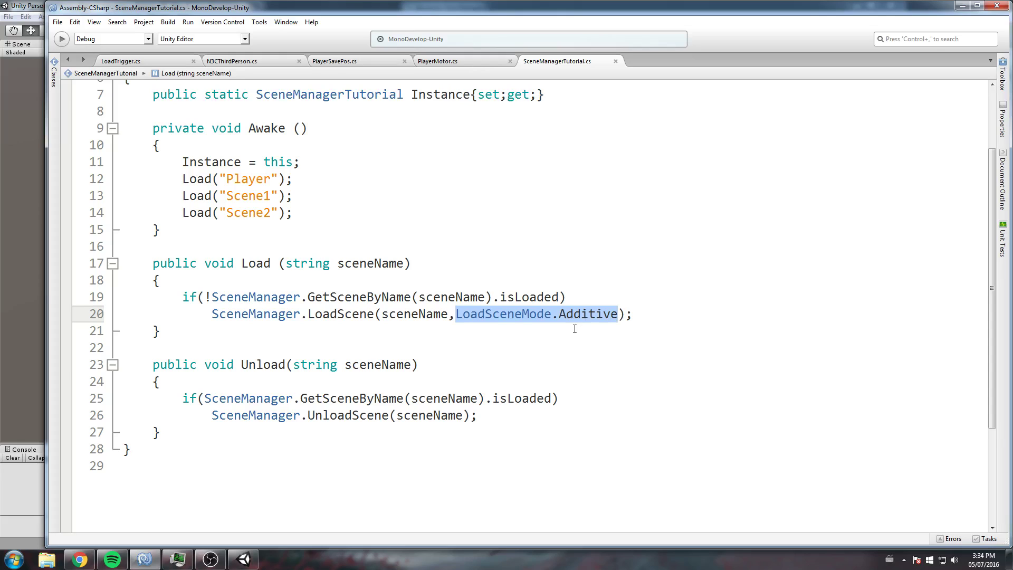
left_click(423, 332)
Step: Highlight the Unload method name and scroll through it
double_click(262, 364)
scroll(218, 424, "down", 1)
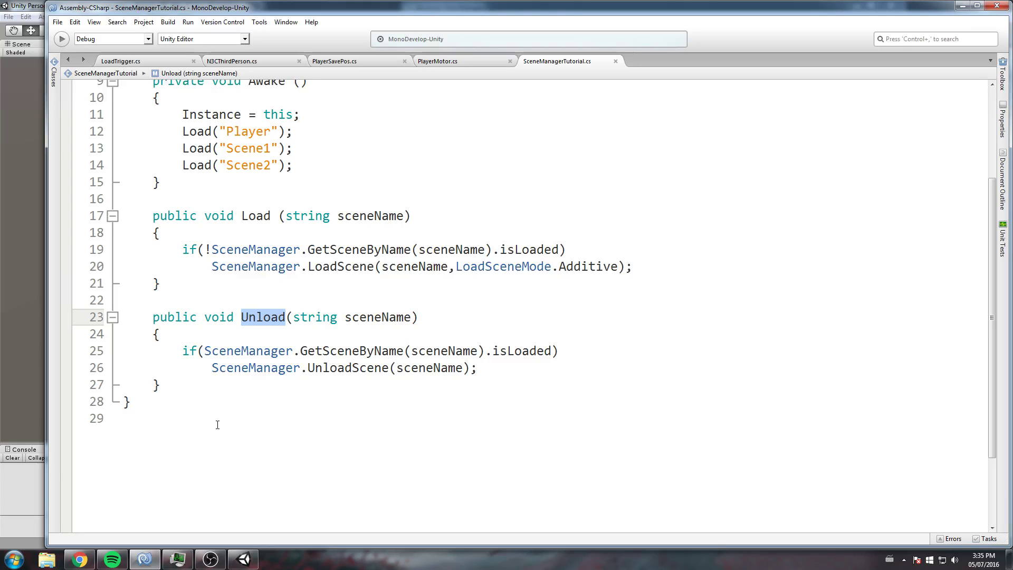
left_click(310, 267)
scroll(311, 267, "up", 3)
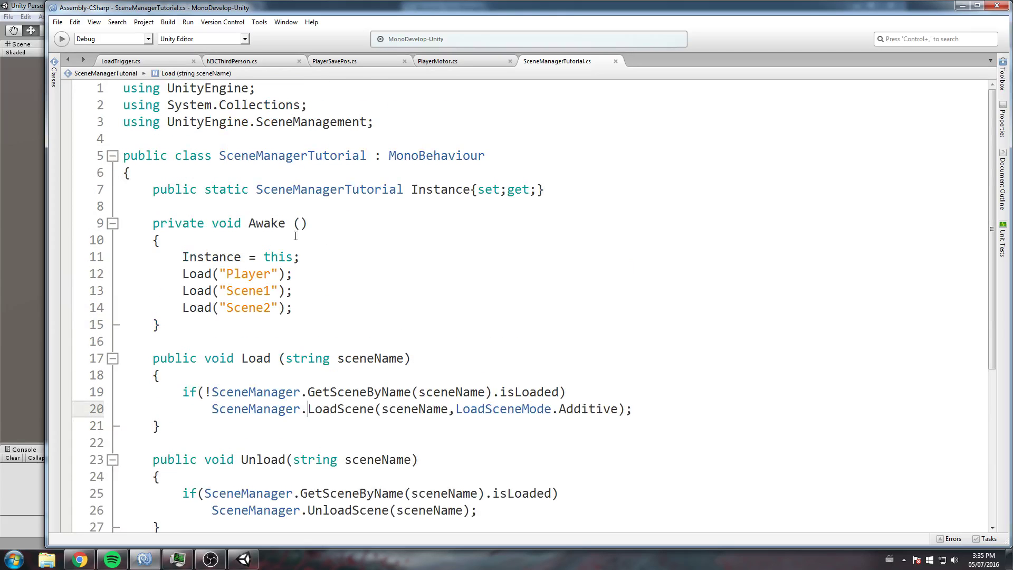
Step: Point out Awake's three load calls for Player, Scene1 and Scene2
double_click(315, 190)
left_click(312, 257)
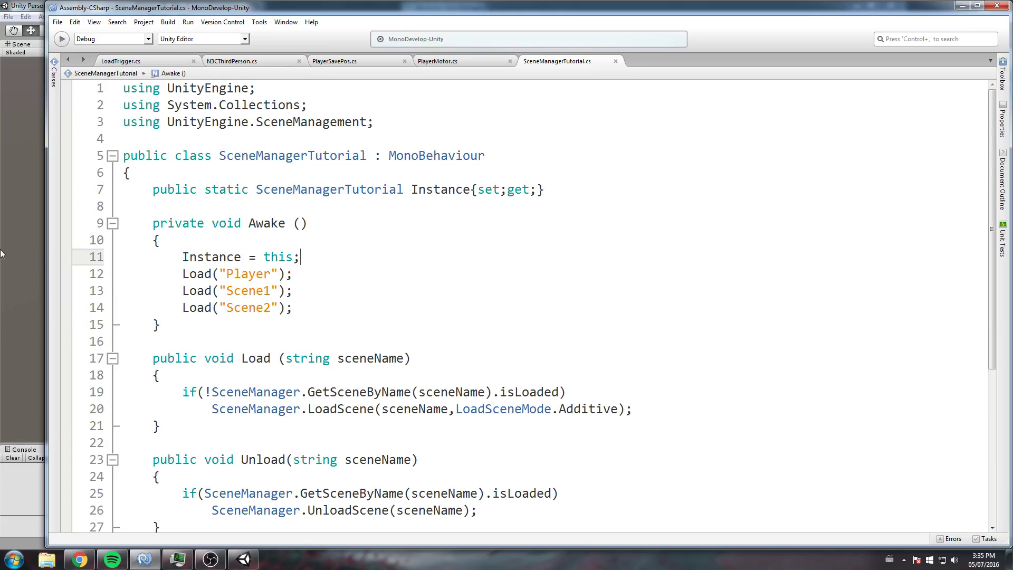
left_click_drag(186, 274, 308, 274)
left_click(307, 291)
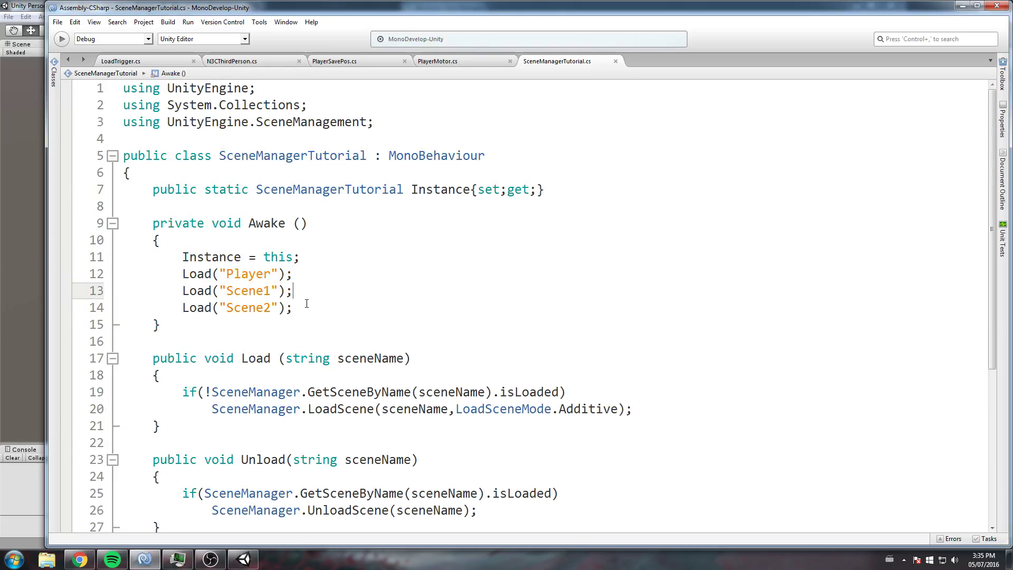
left_click(309, 308)
triple_click(155, 309)
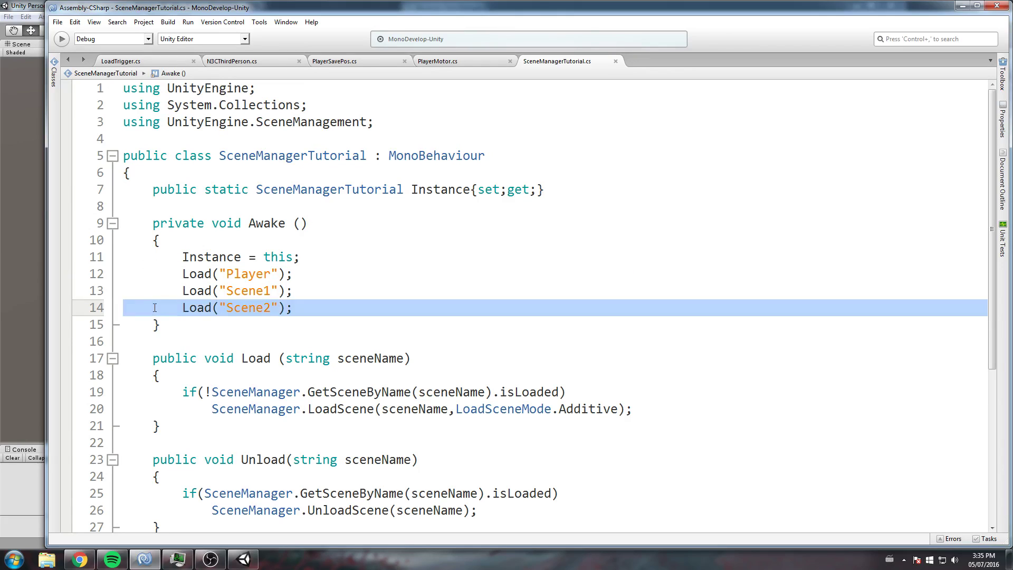
left_click(155, 308)
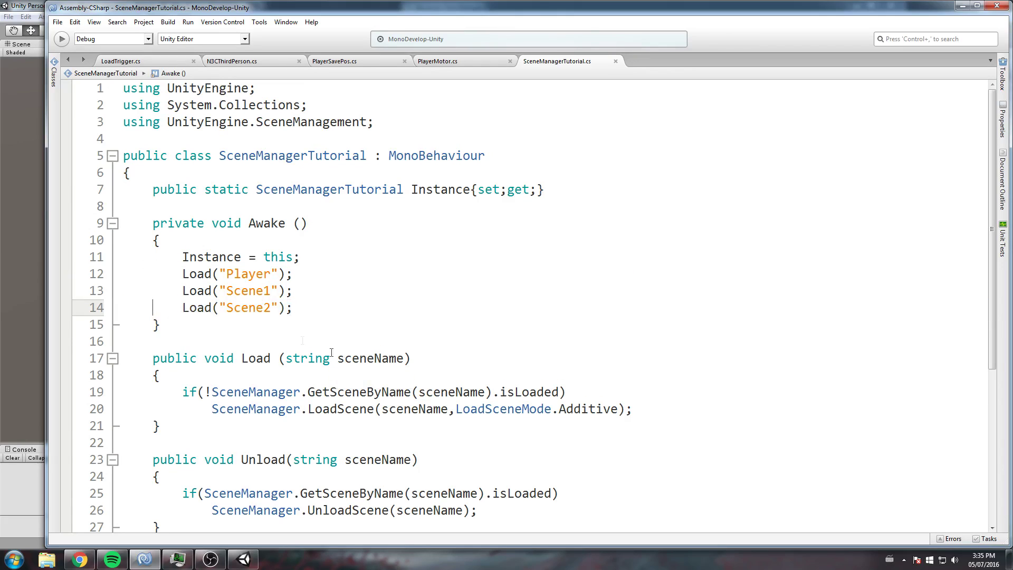
left_click_drag(185, 315, 299, 312)
left_click(299, 312)
Step: Comment out Load("Scene2") on line 14 with //, then return to Unity and start Play
left_click(153, 308)
type("//")
left_click_drag(297, 307, 182, 301)
left_click(482, 291)
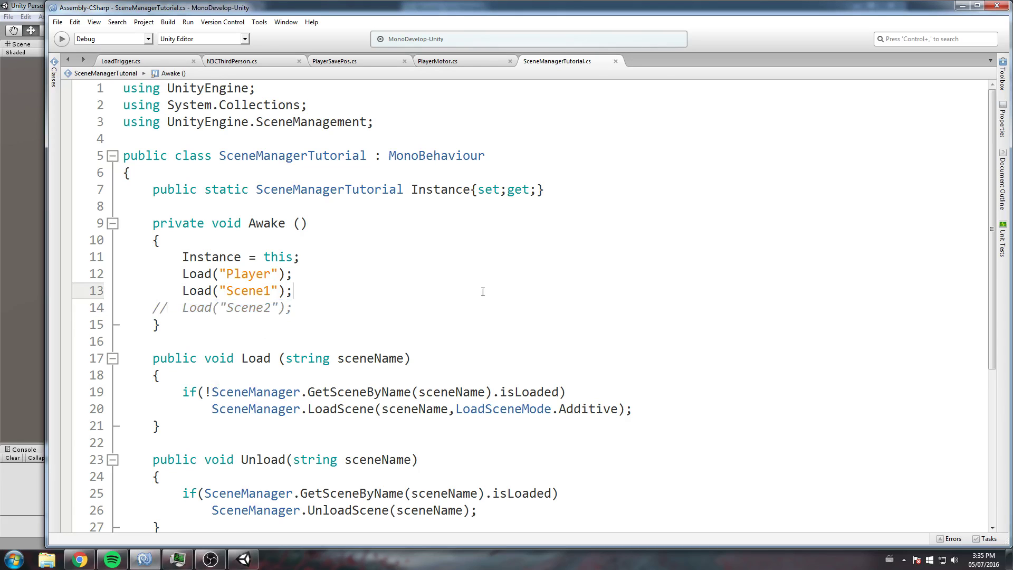
left_click(964, 6)
left_click(490, 30)
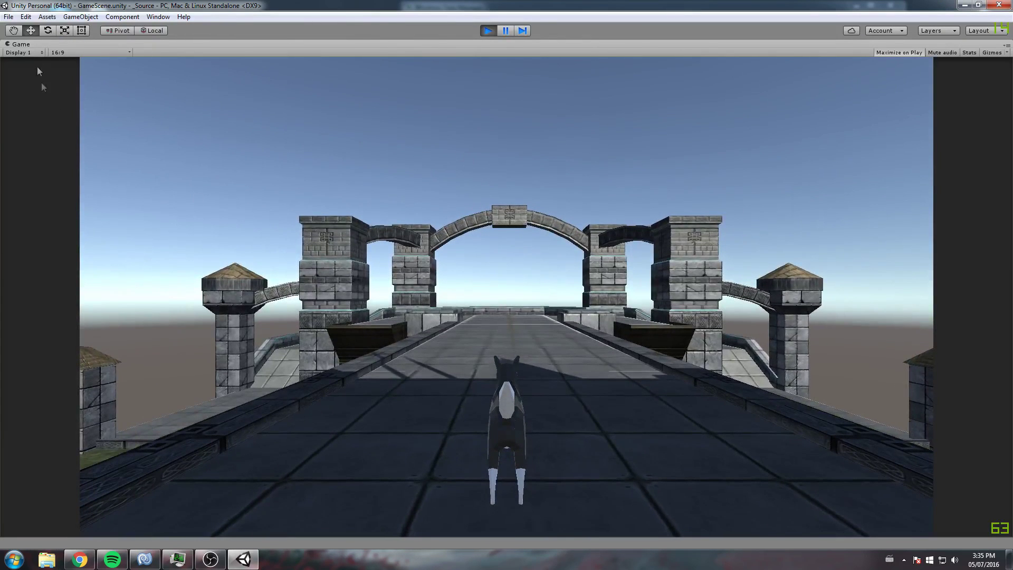
Step: Look around the level in the Scene view without Scene2, then stop Play mode
left_click(489, 30)
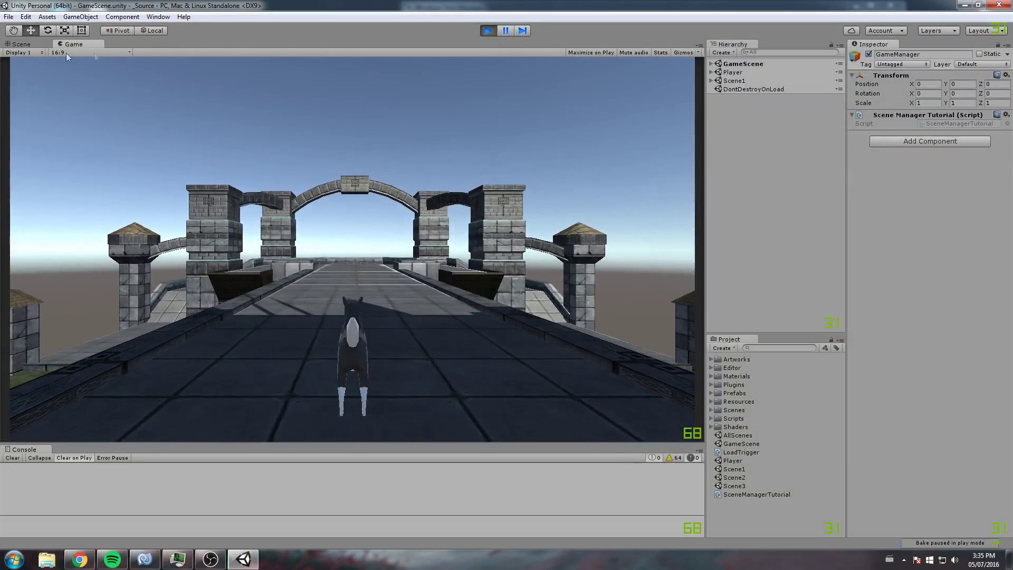
left_click(23, 44)
scroll(375, 204, "down", 5)
middle_click_drag(327, 177, 526, 160)
right_click_drag(527, 160, 432, 200)
left_click(488, 31)
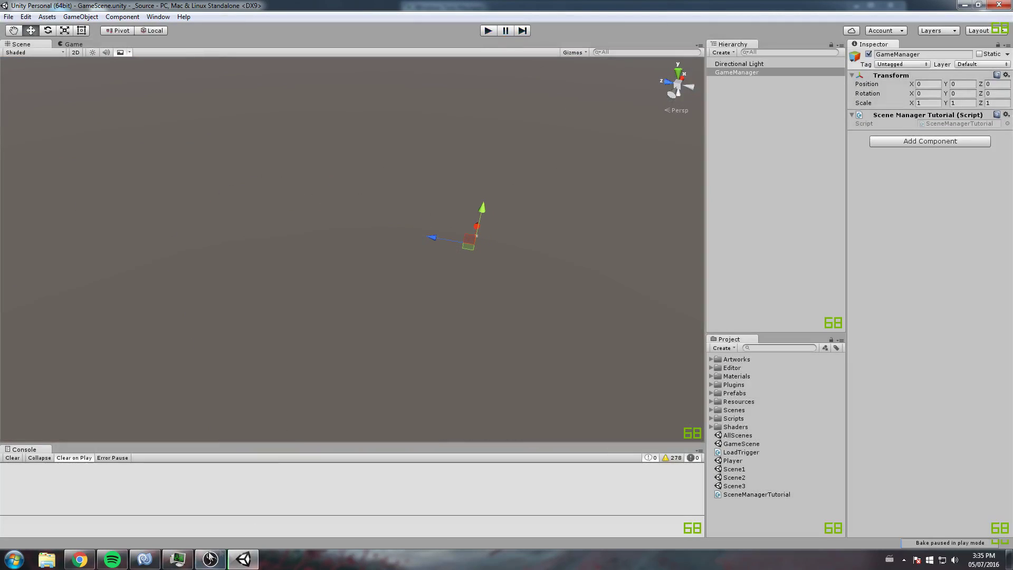
Step: Remove the // from line 14 so Load("Scene2") runs again
left_click(145, 560)
left_click(167, 308)
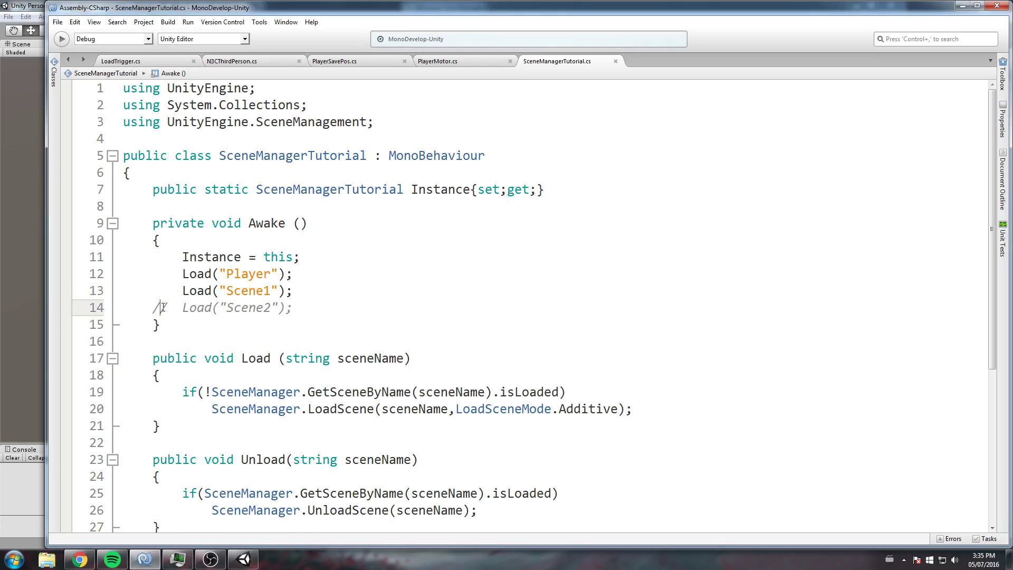
key("BackSpace")
key("BackSpace")
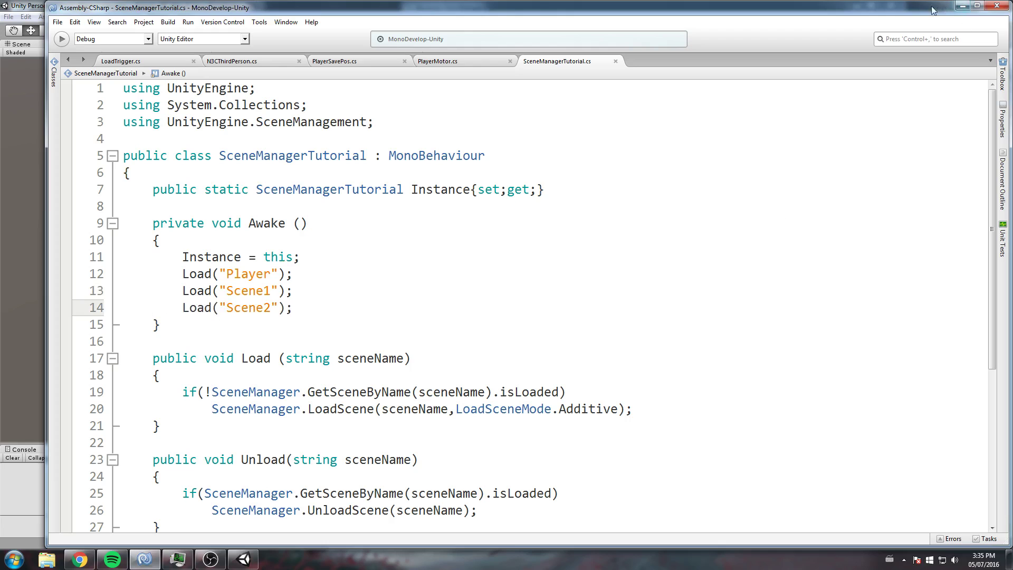
left_click(962, 6)
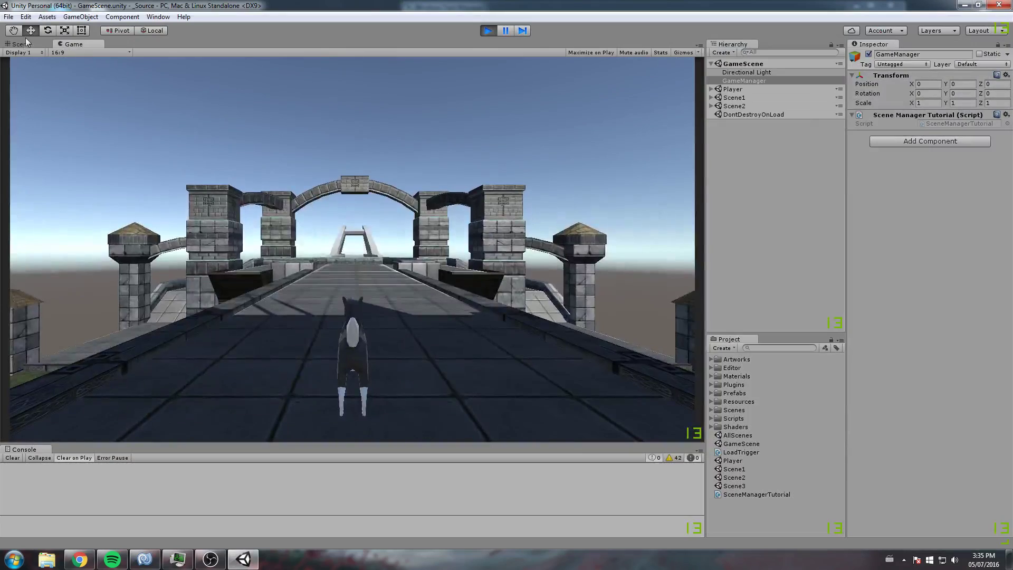
Step: Replay the game, frame and orbit the Scene2 bridge, and open ToScene3's LoadTrigger script
left_click(22, 44)
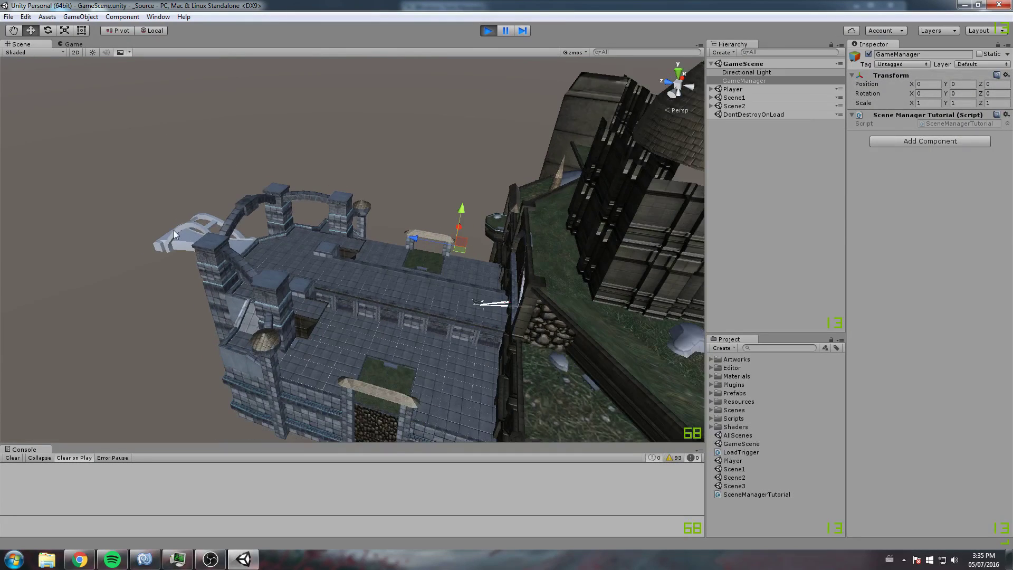
left_click(173, 230)
key("f")
right_click_drag(173, 230, 245, 229)
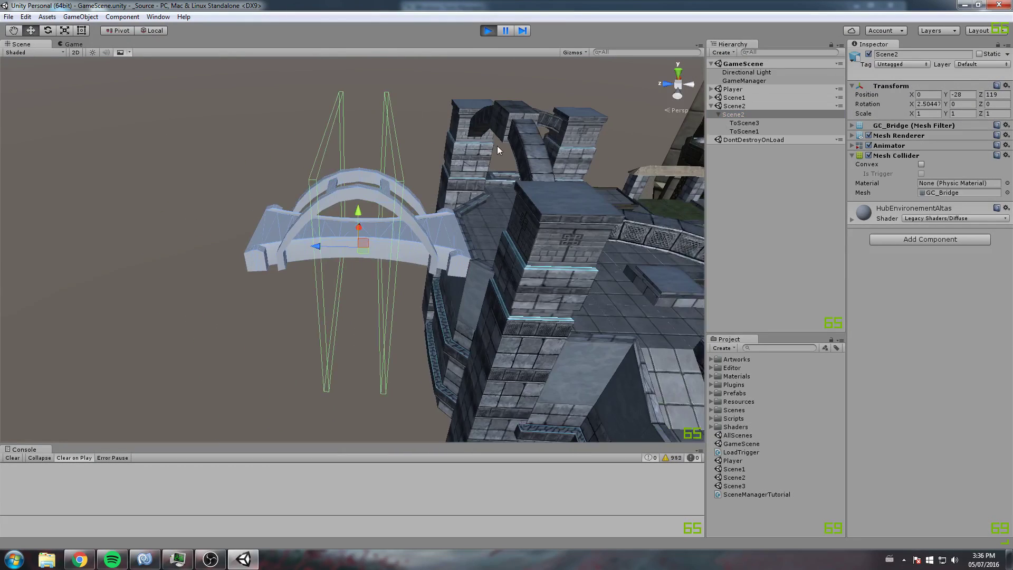
left_click_drag(497, 146, 418, 146, "alt")
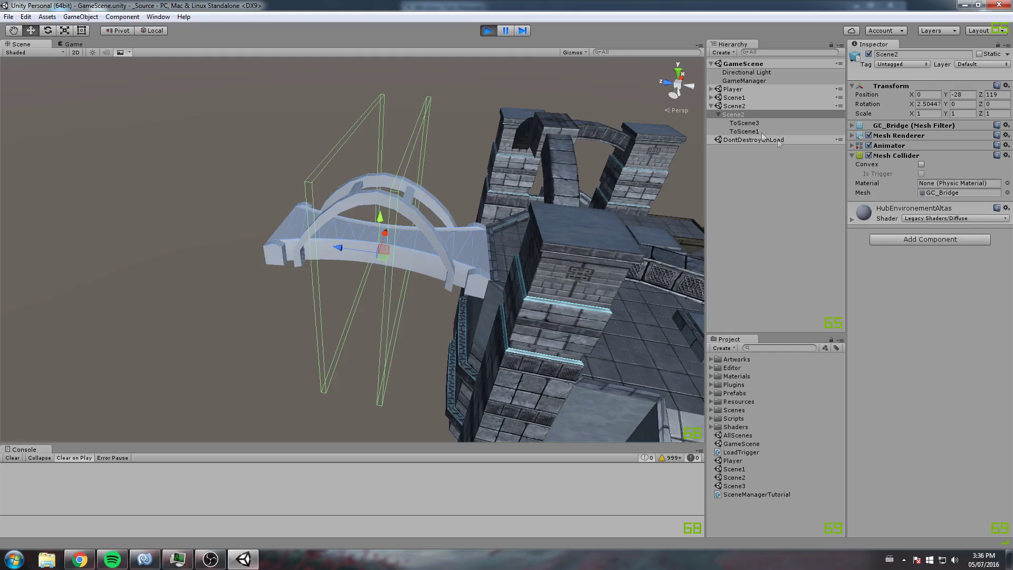
left_click(747, 122)
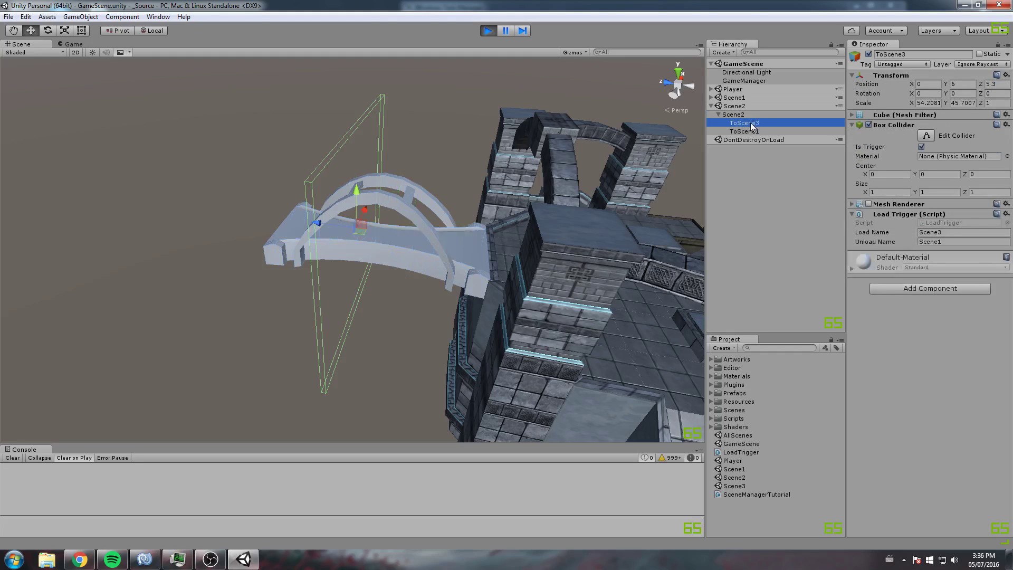
double_click(956, 222)
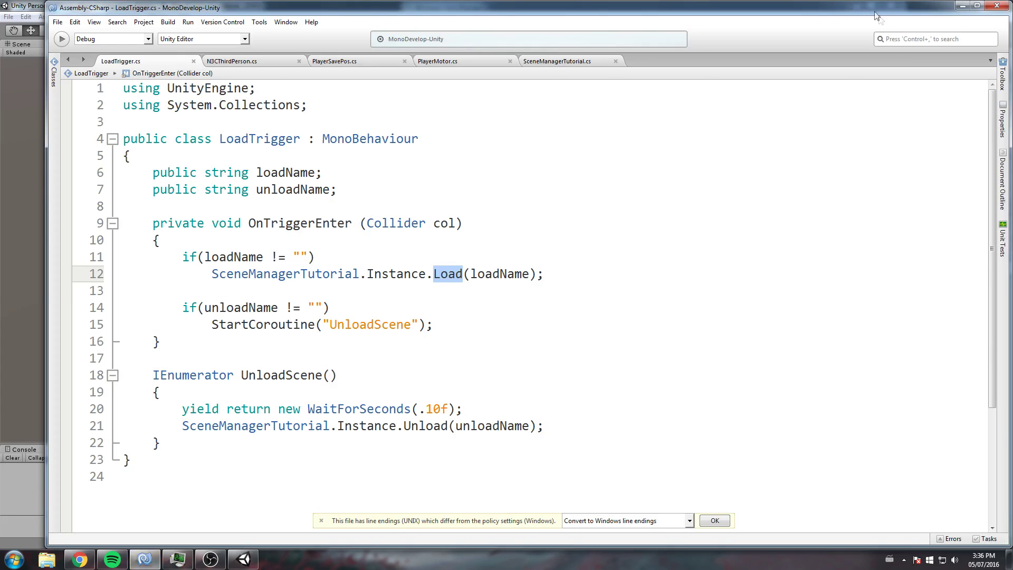
Step: Maximize MonoDevelop and highlight LoadTrigger's loadName field and its check on line 11
left_click_drag(879, 8, 818, 299)
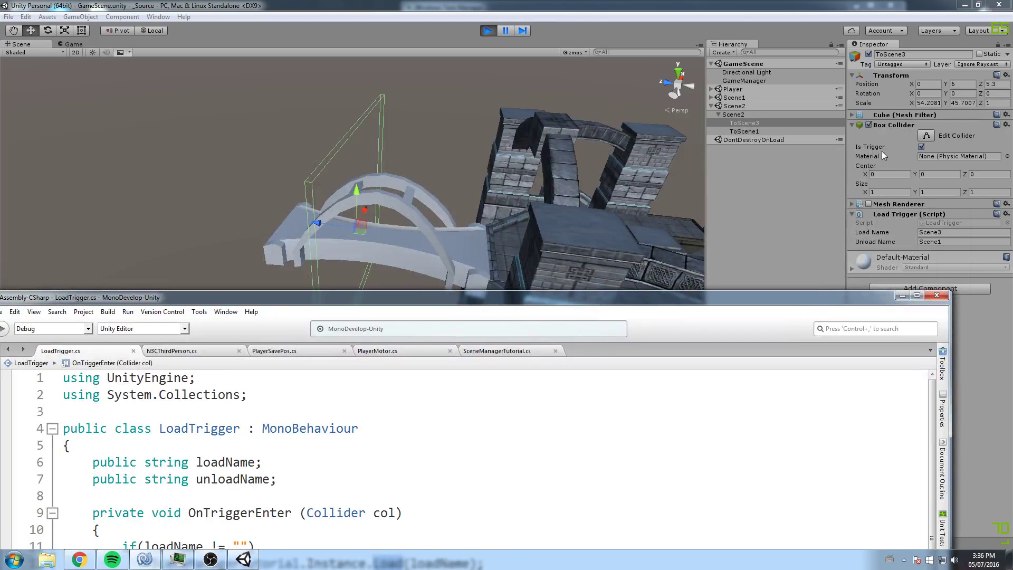
left_click_drag(482, 304, 531, 178)
double_click(530, 178)
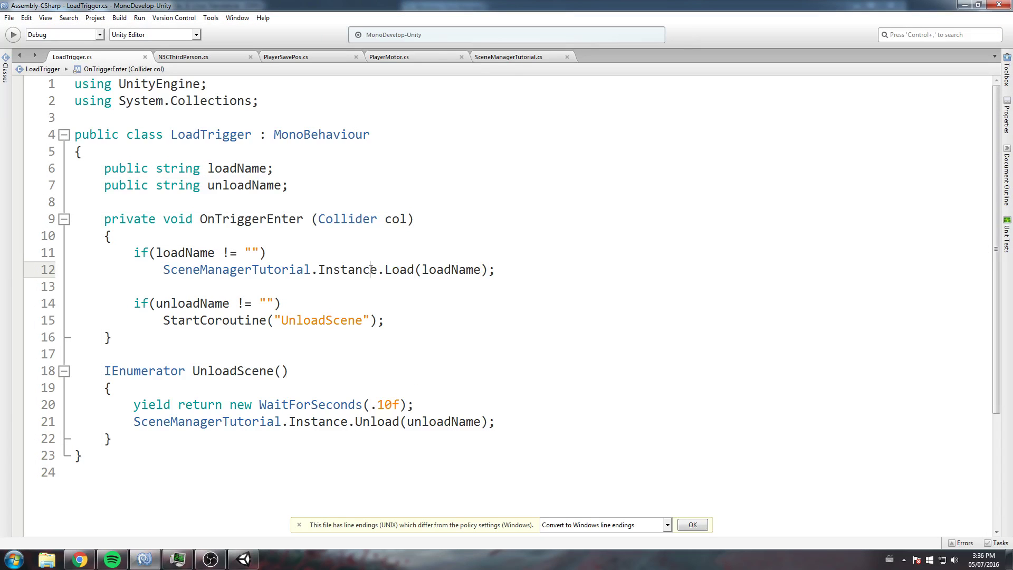
double_click(250, 169)
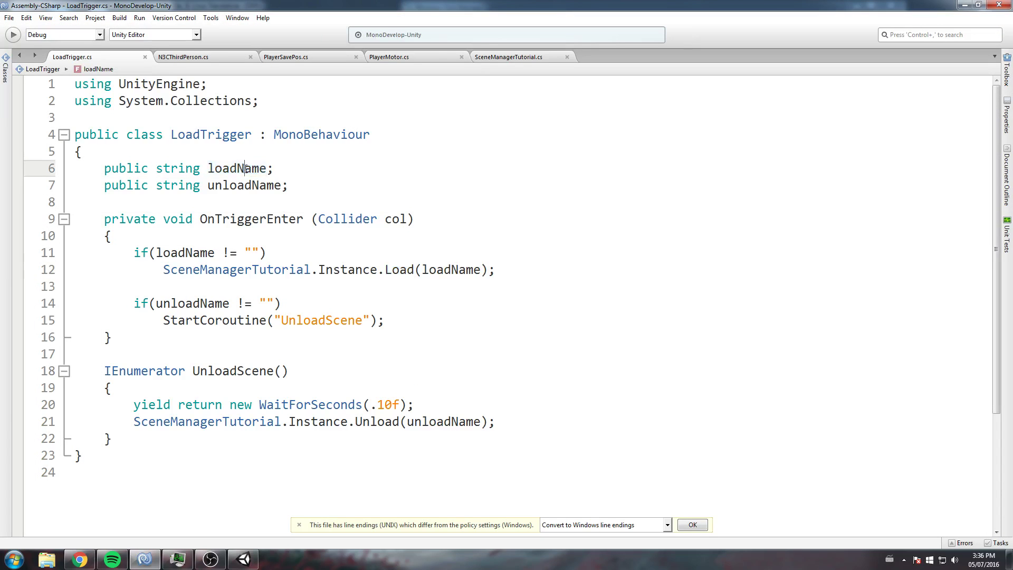
left_click_drag(134, 253, 275, 247)
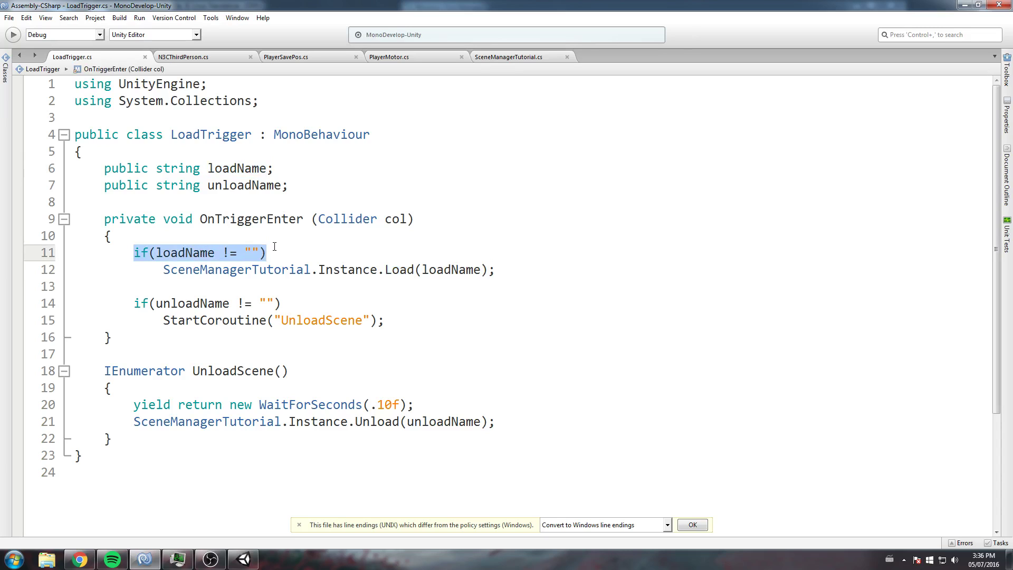
left_click(272, 248)
left_click_drag(134, 253, 332, 253)
left_click(336, 253)
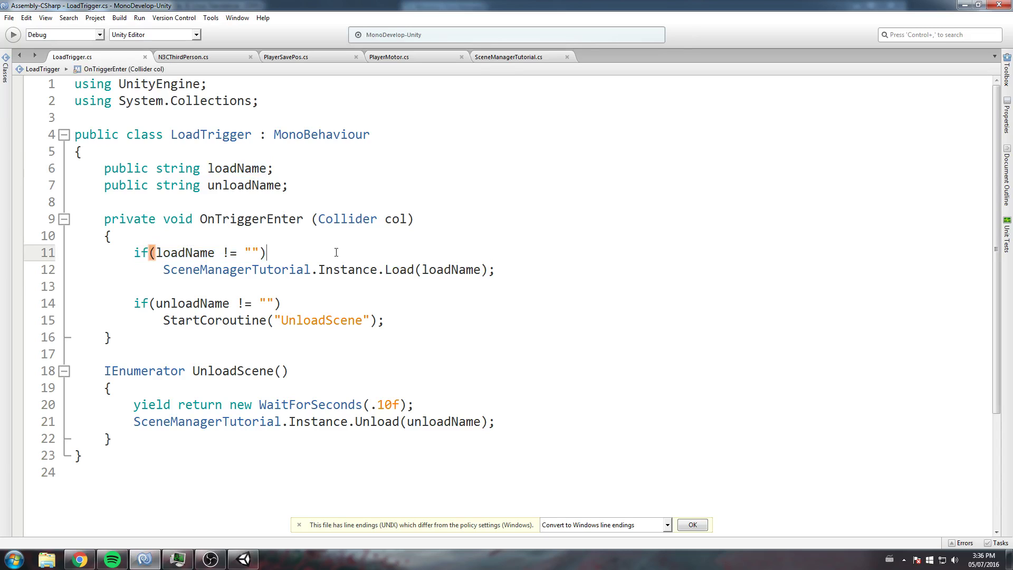
Step: Highlight the Load(loadName) call, unloadName check, StartCoroutine call and UnloadScene coroutine
left_click_drag(161, 272, 502, 263)
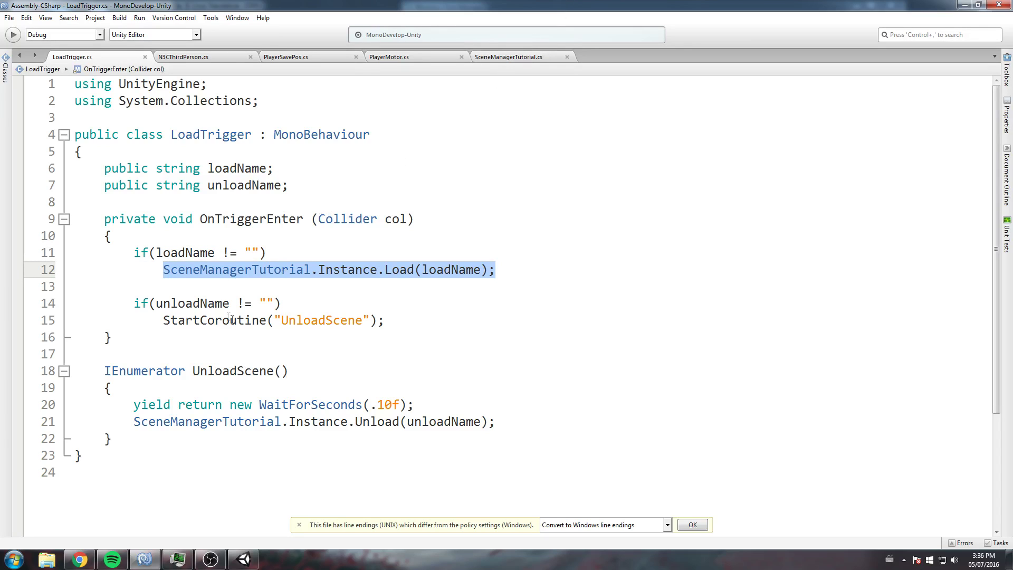
left_click_drag(137, 306, 282, 305)
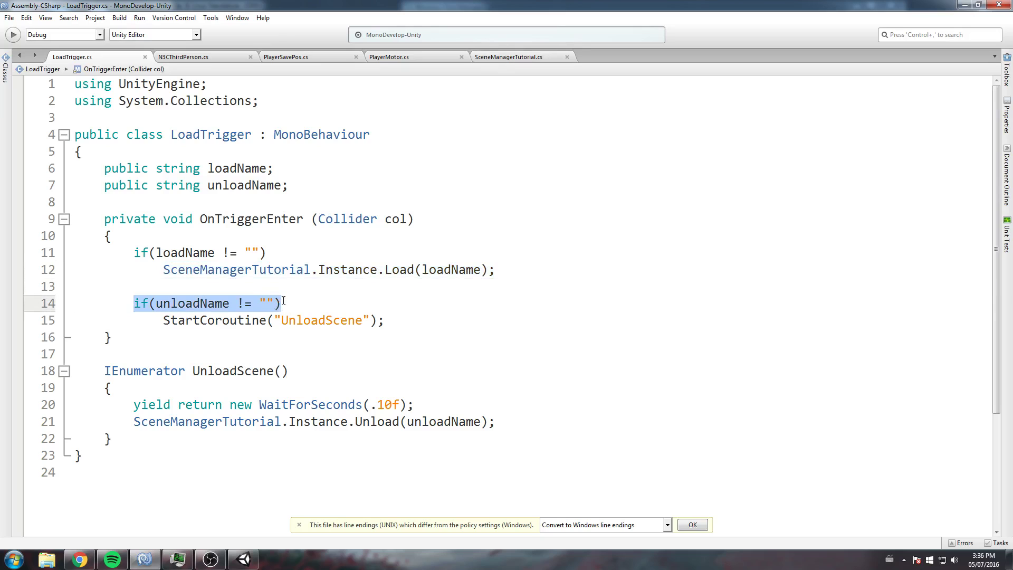
left_click(339, 335)
left_click_drag(388, 320, 176, 320)
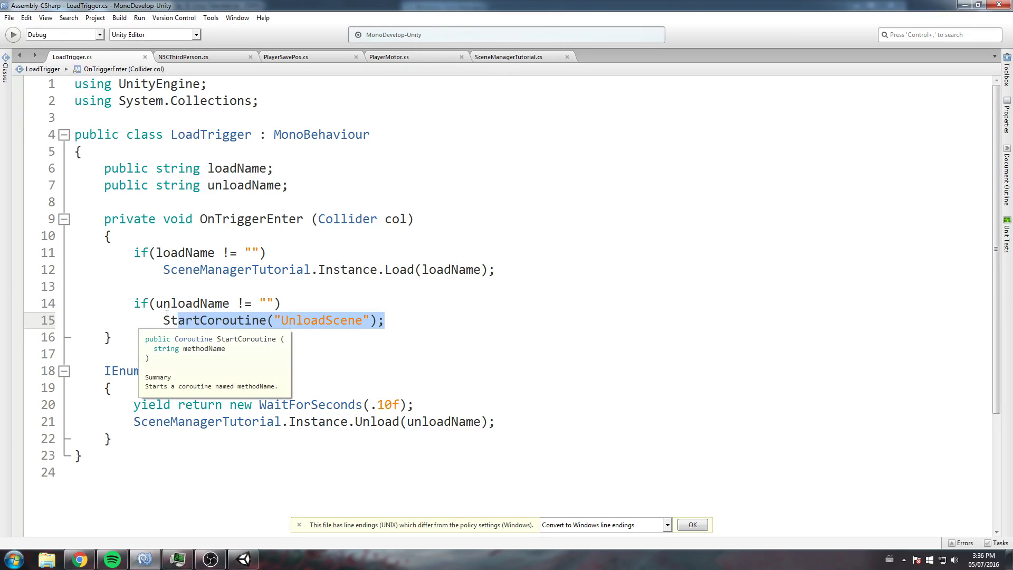
left_click(225, 283)
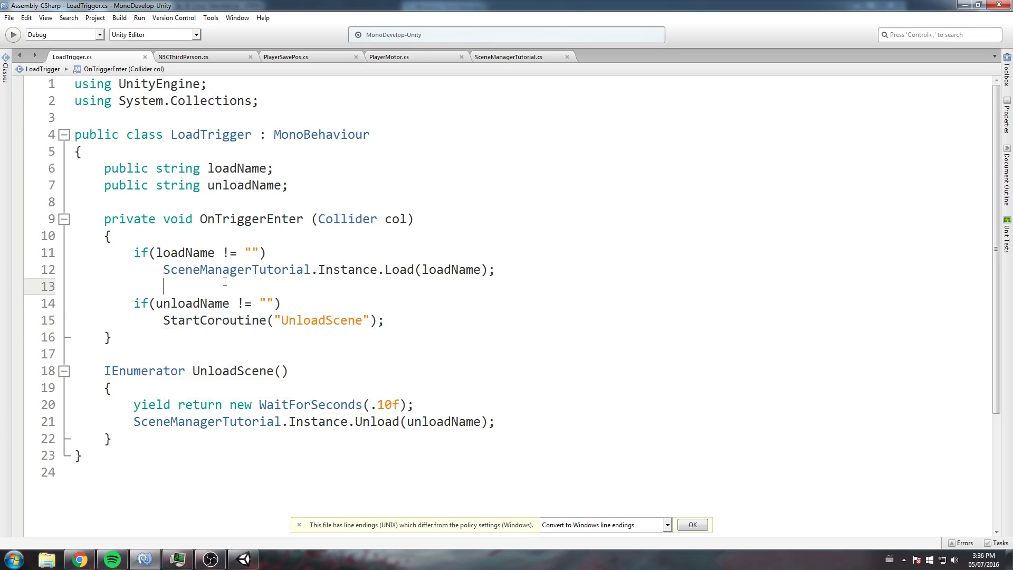
left_click_drag(135, 405, 310, 426)
left_click(372, 406)
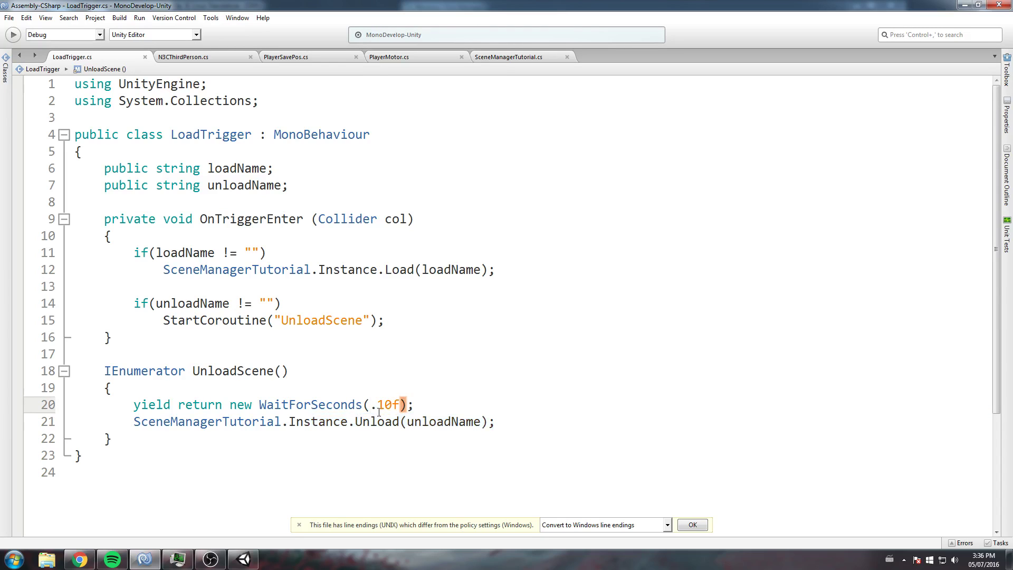
Step: Show SceneManagerTutorial.cs's Load and Unload methods, then return to Unity
left_click(510, 57)
left_click(327, 202)
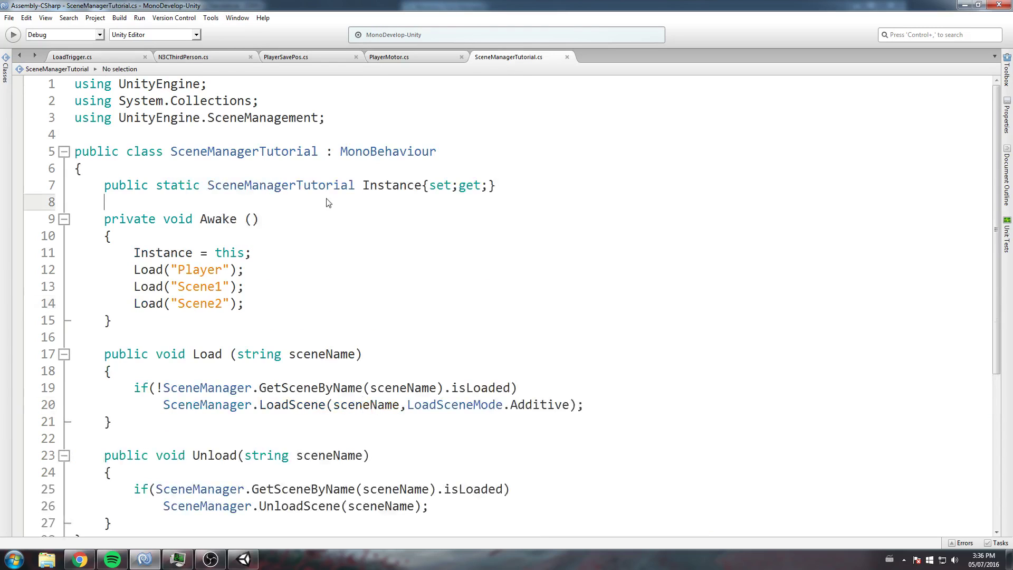
scroll(327, 203, "down", 4)
left_click_drag(104, 162, 233, 323)
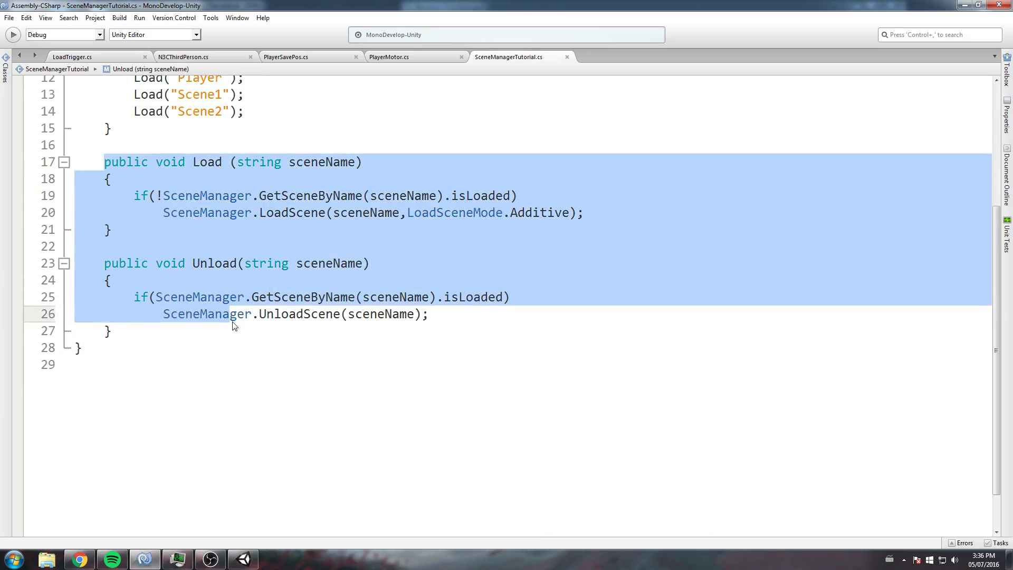
left_click(235, 331)
key("alt+Tab")
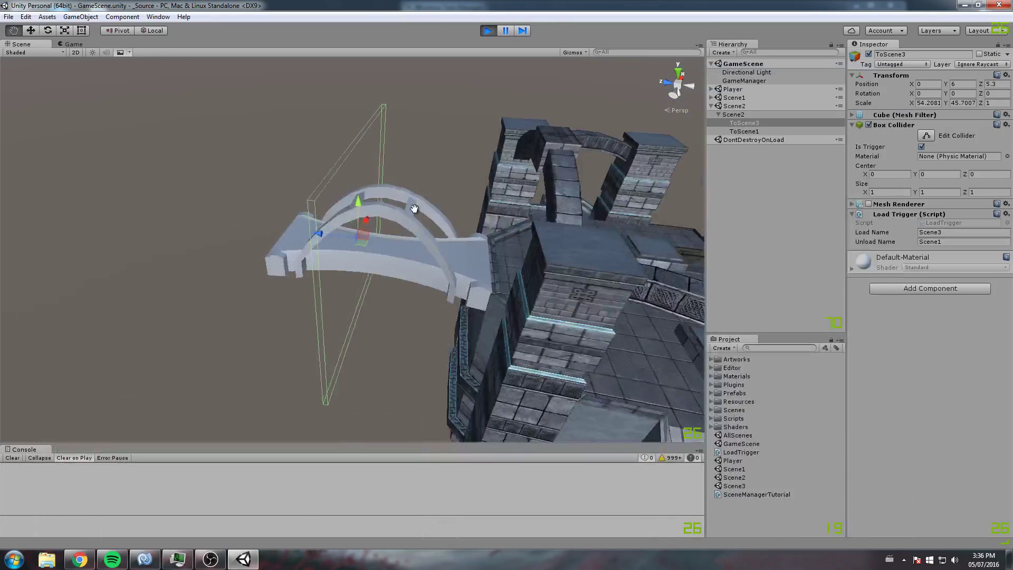
Step: Frame the ToScene1 trigger on the bridge and check its Load/Unload Name fields
double_click(764, 131)
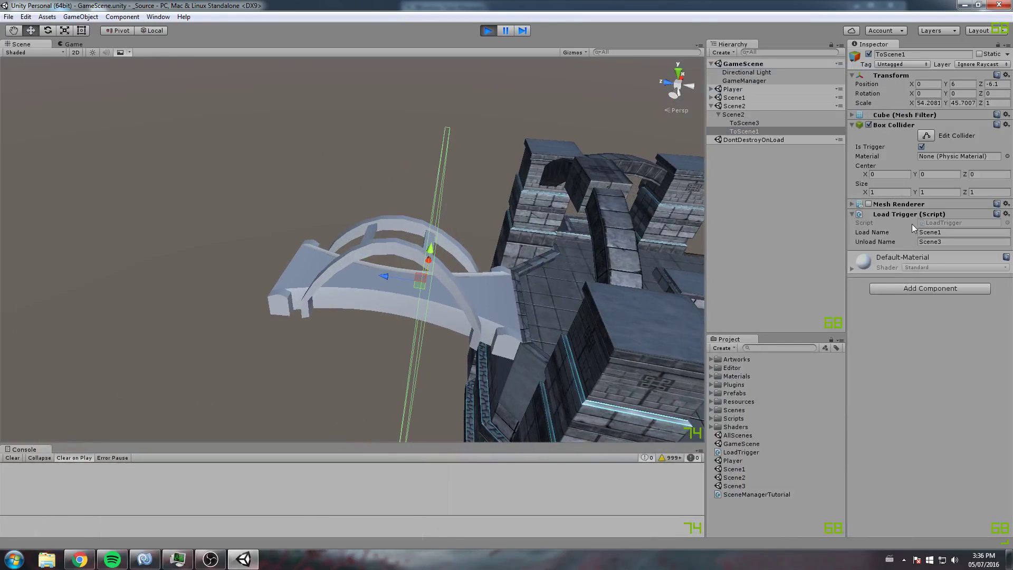
left_click_drag(956, 234, 896, 228)
right_click_drag(422, 155, 610, 214)
left_click(610, 214)
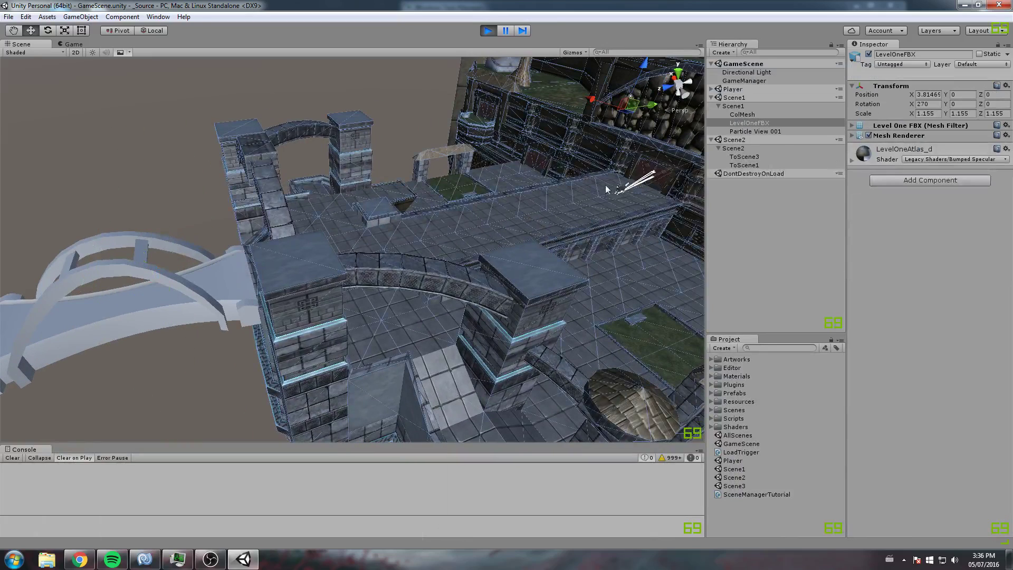
double_click(745, 165)
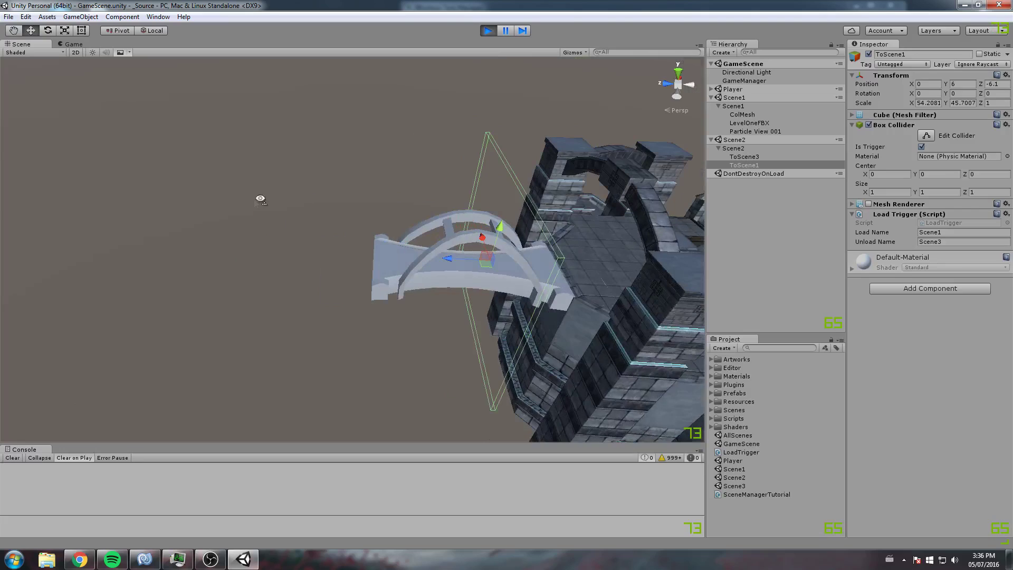
left_click(199, 264)
left_click_drag(111, 132, 267, 299)
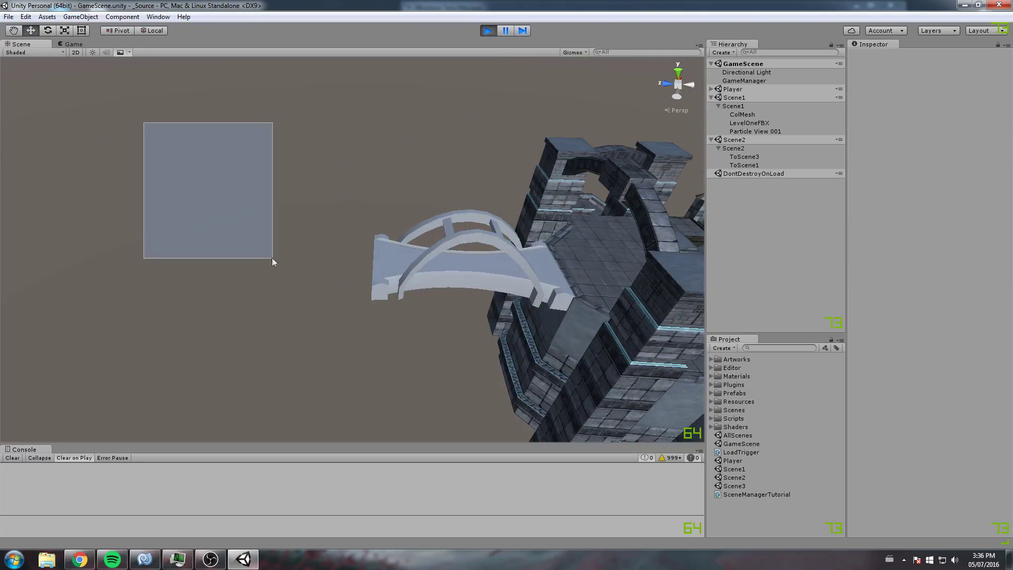
Step: Frame the ToScene3 trigger, check its fields, and bring up SceneManagerTutorial.cs
left_click(767, 154)
middle_click_drag(462, 227, 416, 200)
scroll(376, 234, "up", 3)
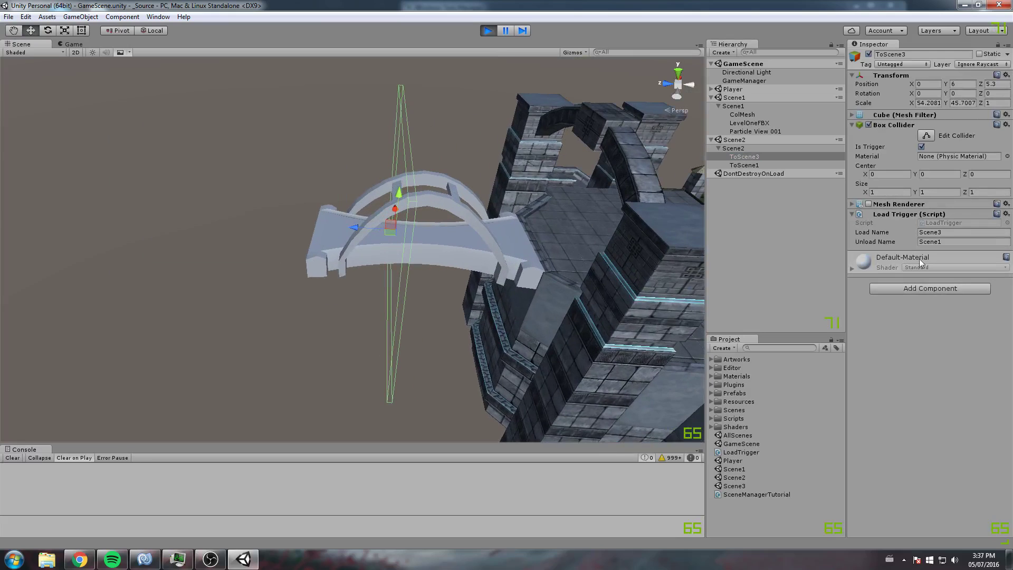
middle_click_drag(222, 206, 346, 204)
left_click_drag(110, 156, 318, 323)
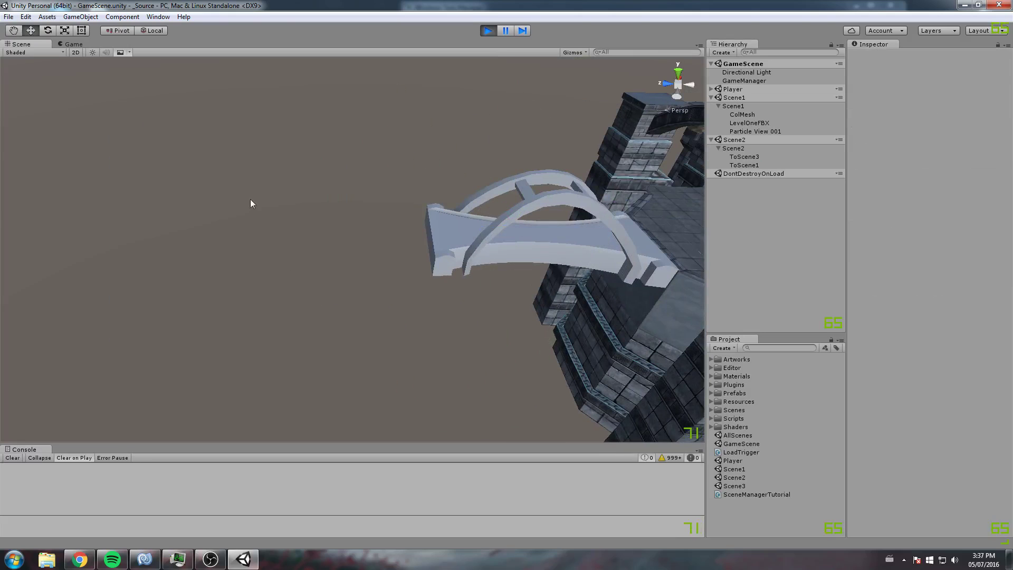
double_click(744, 157)
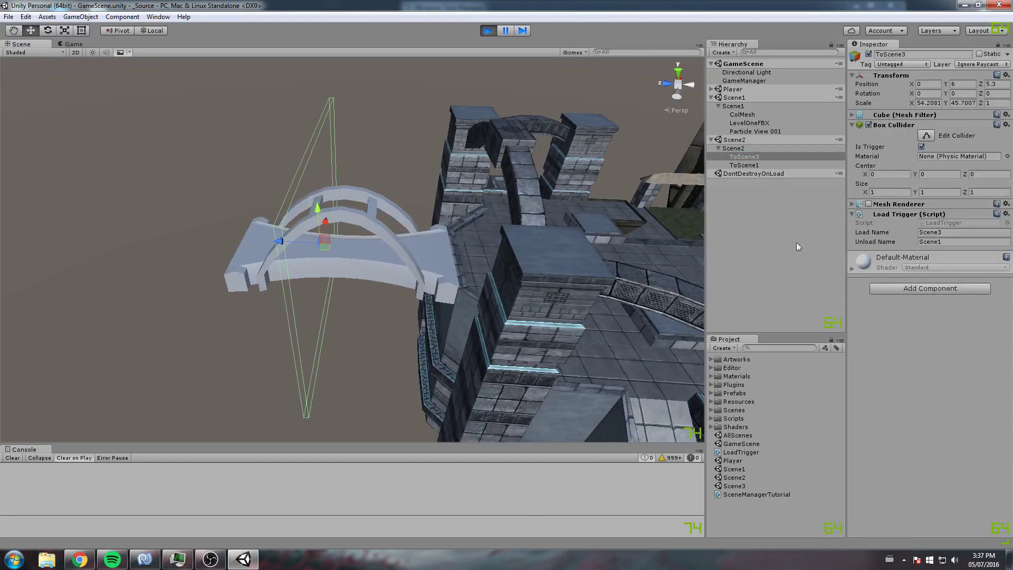
left_click(798, 247)
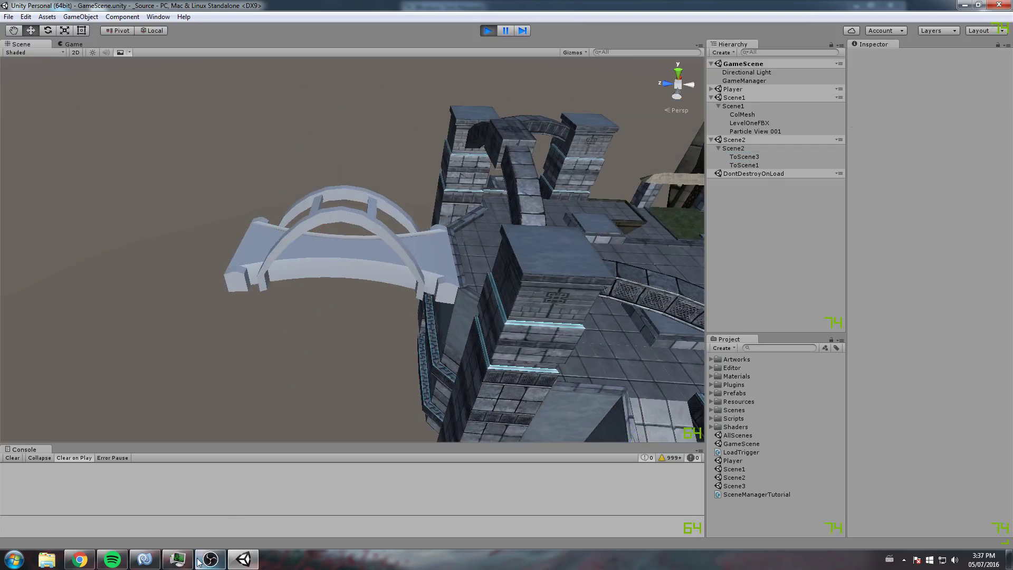
left_click(144, 559)
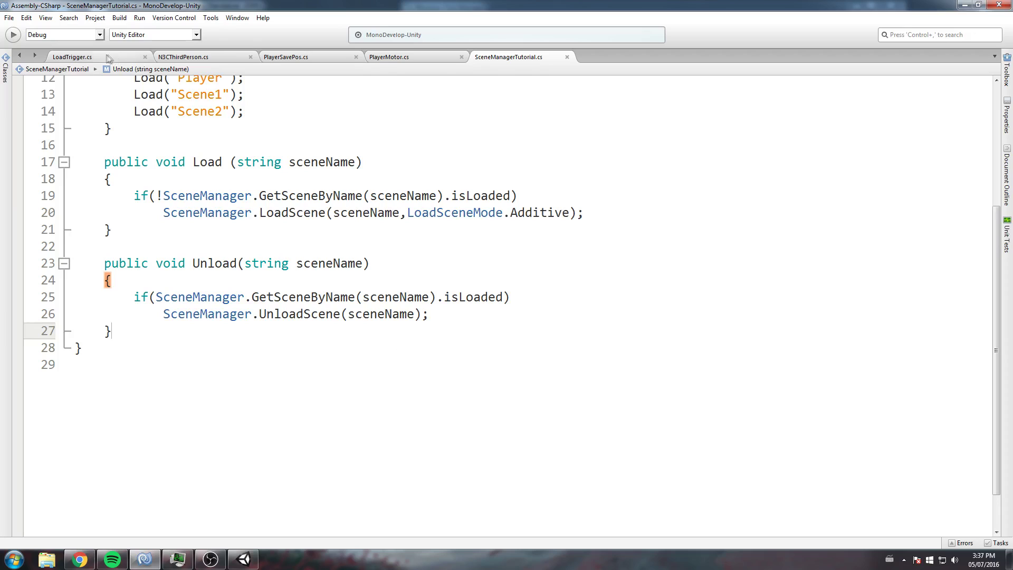
left_click_drag(519, 196, 135, 196)
left_click(244, 211)
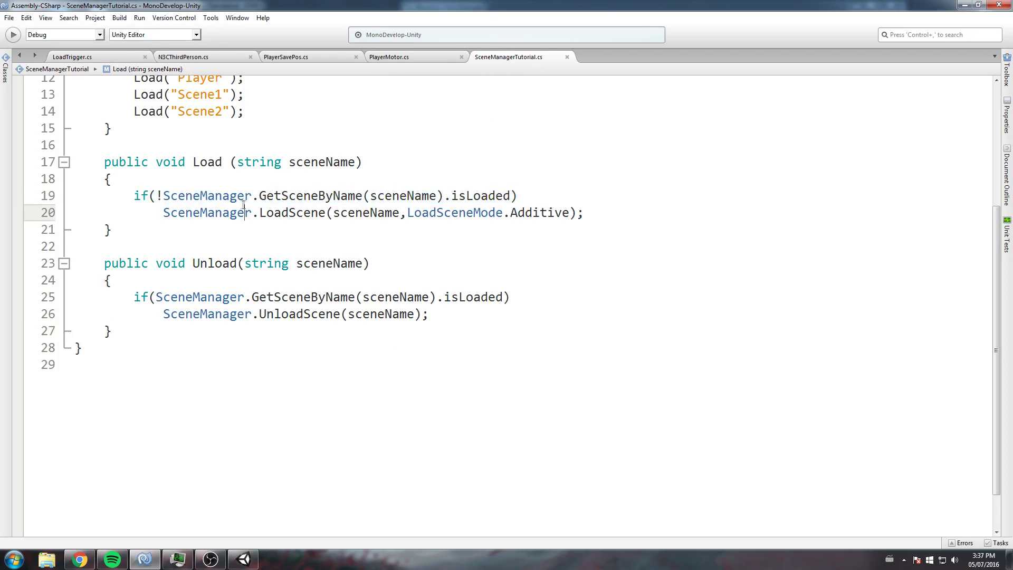
left_click_drag(133, 198, 506, 196)
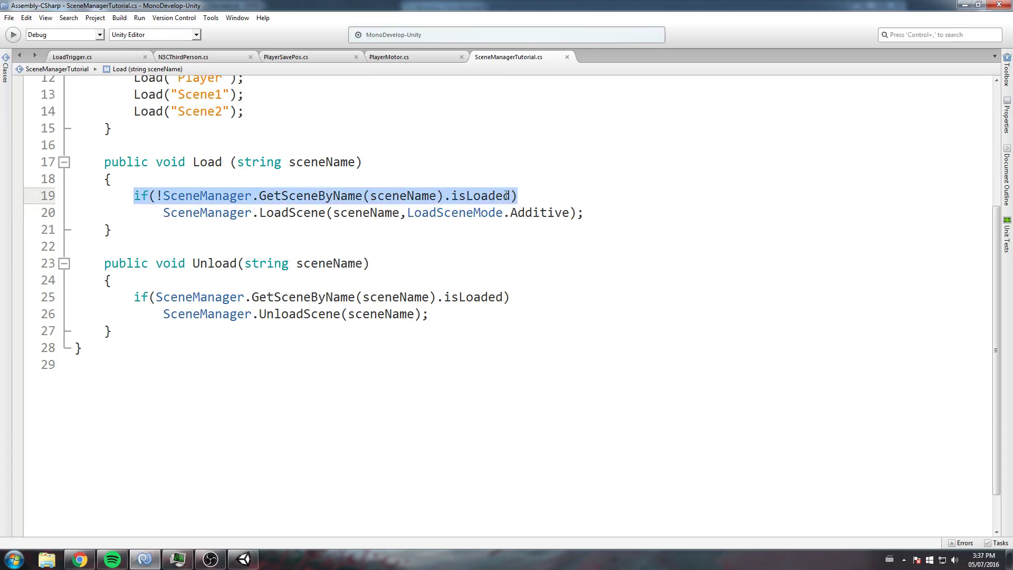
left_click_drag(164, 213, 583, 213)
left_click(372, 263)
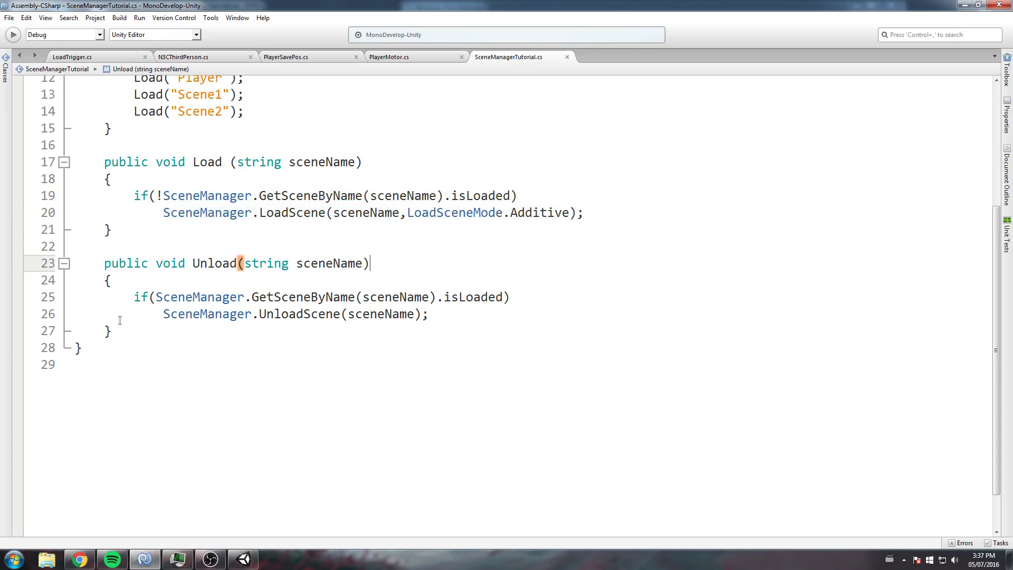
left_click_drag(135, 298, 519, 297)
left_click(158, 317)
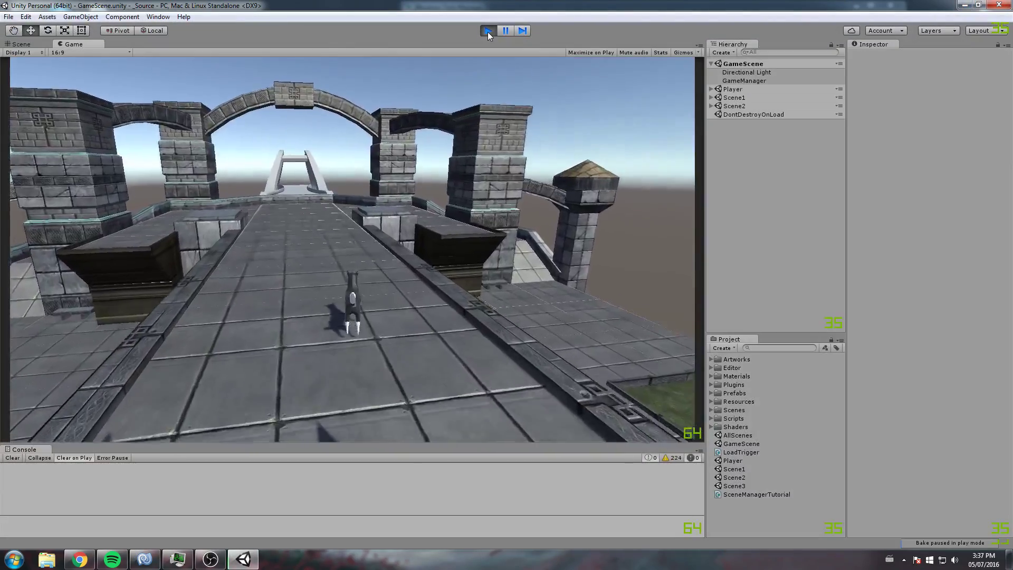
Step: Run the dog with W across the bridge through ToScene3, then turn back with S
key("w")
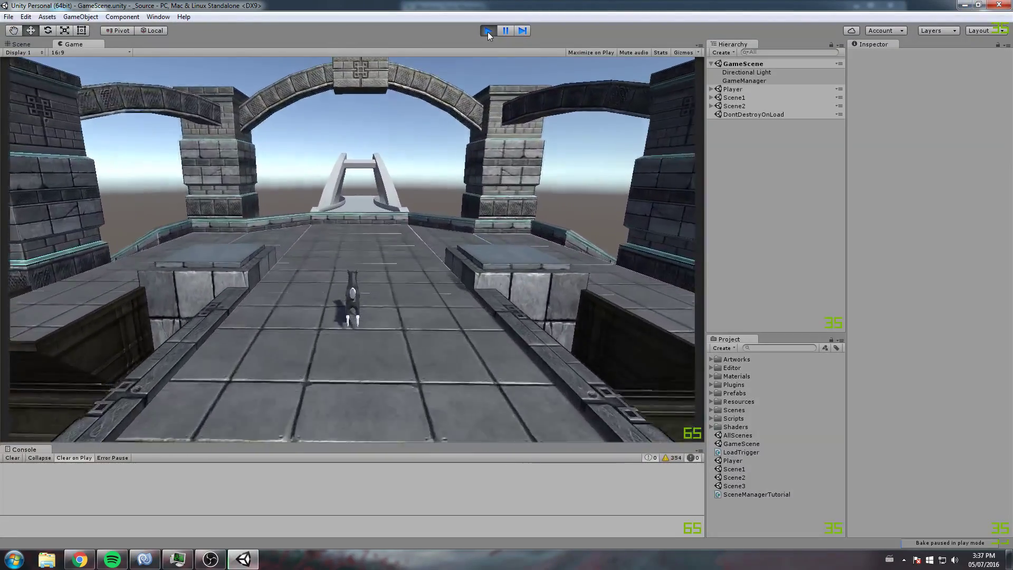
key("w")
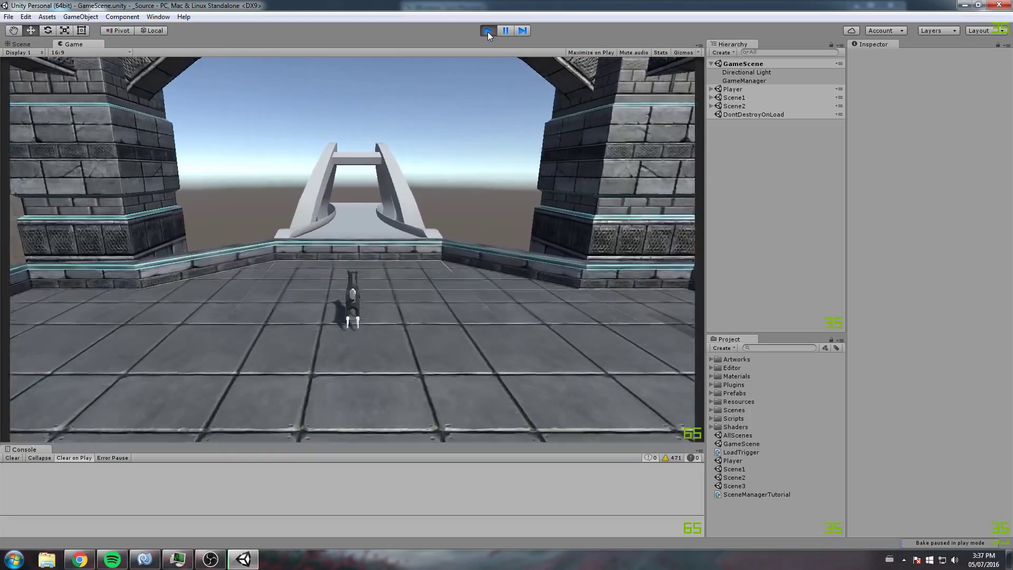
key("w")
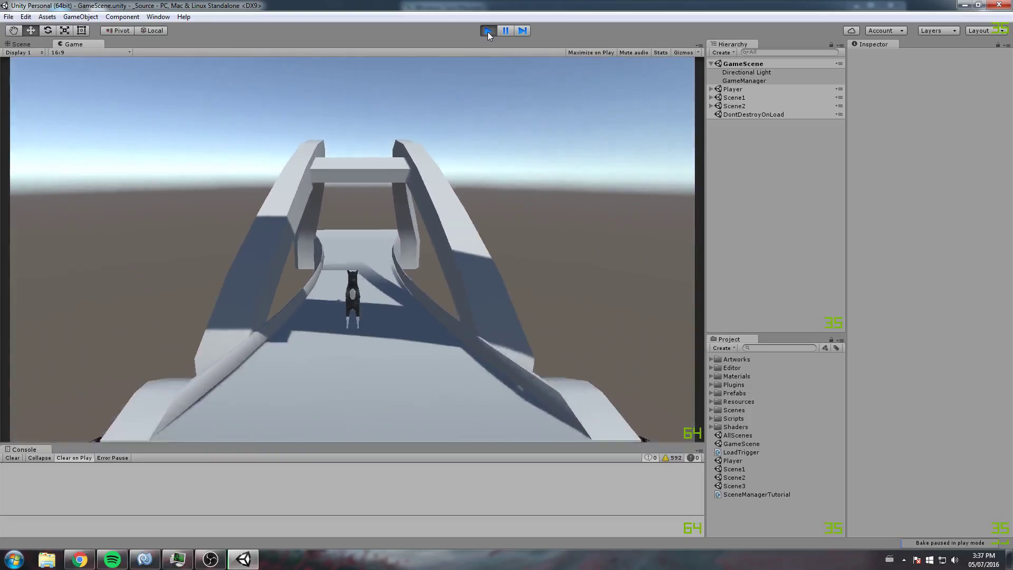
key("w")
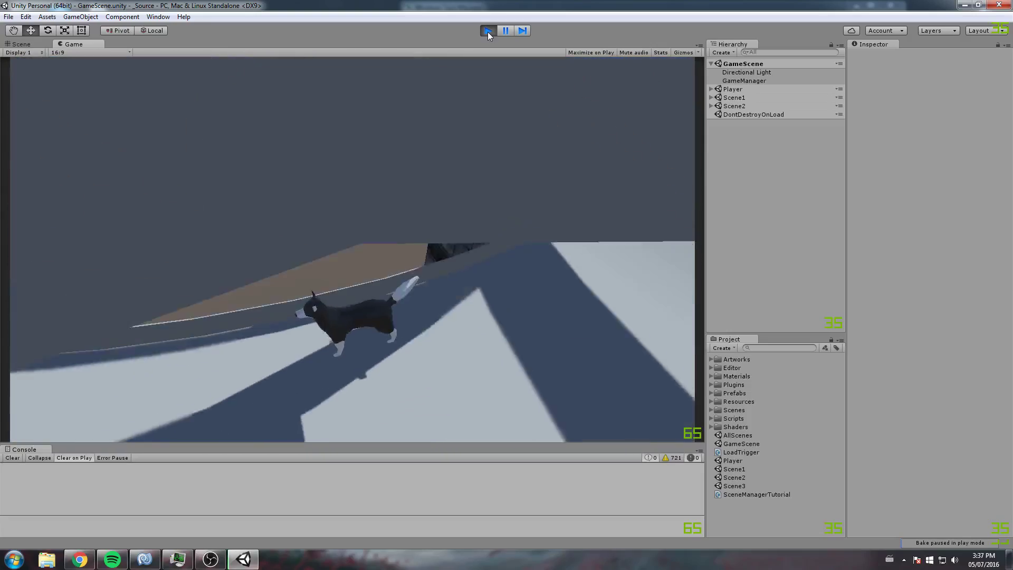
key("s")
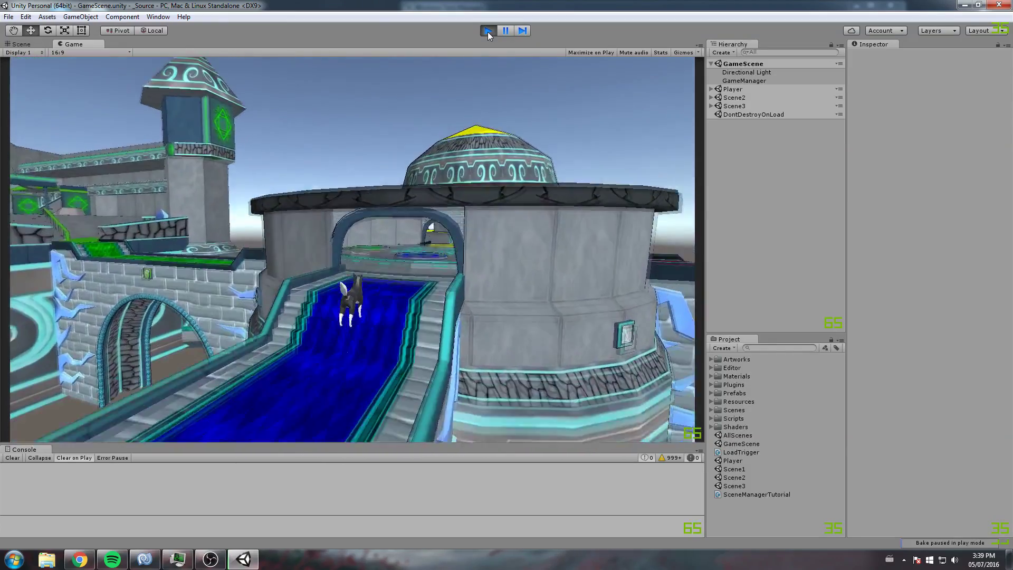
Step: Walk the dog back up the walkway through the ToScene1 trigger, loading Scene1
key("s")
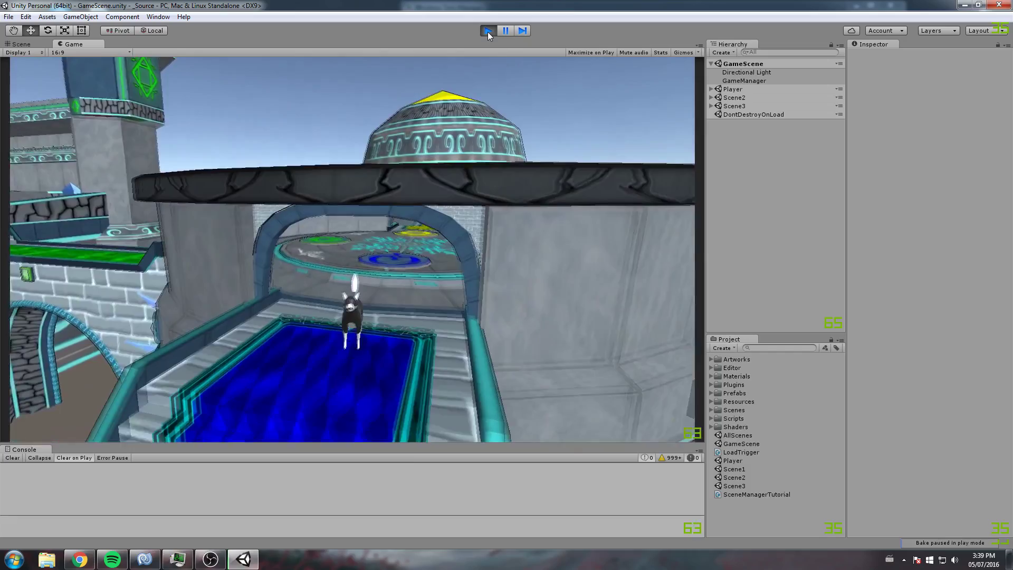
key("a")
key("w")
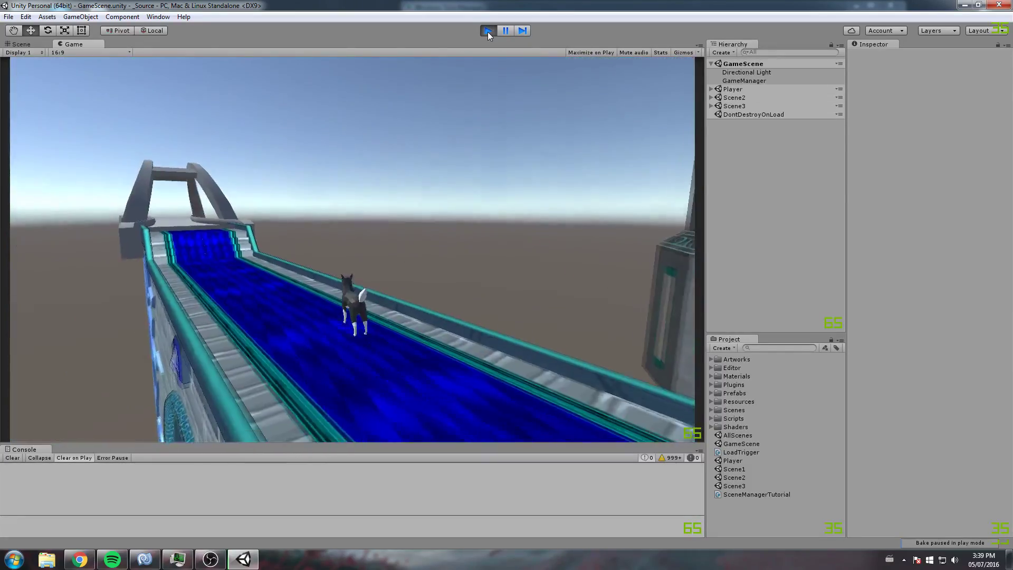
key("a")
key("w")
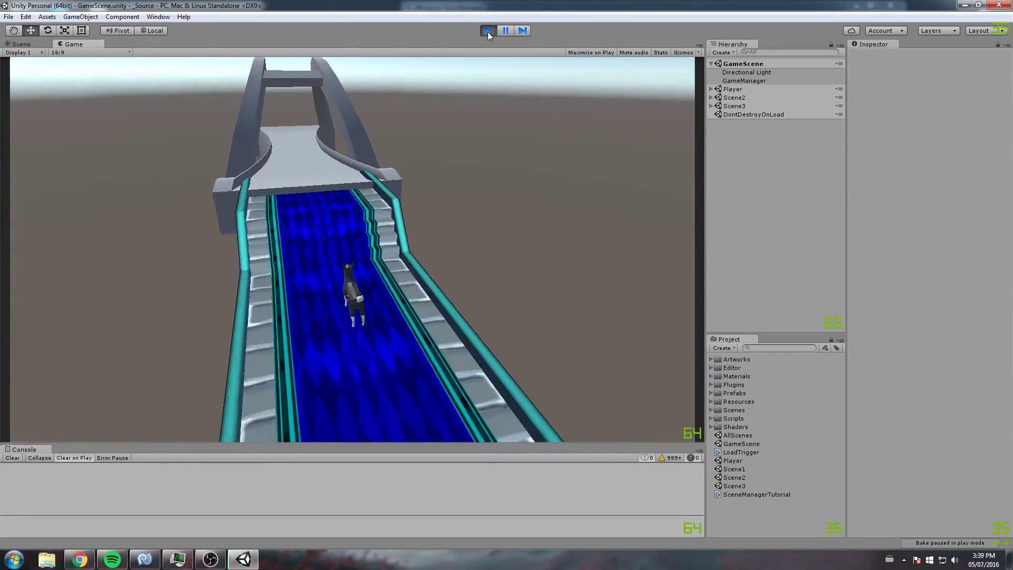
key("w")
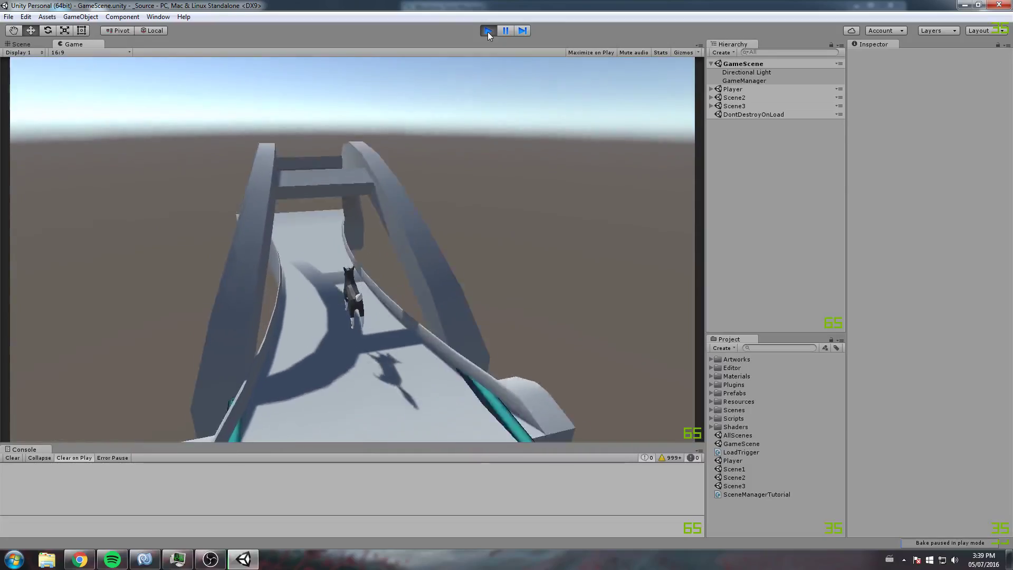
key("w")
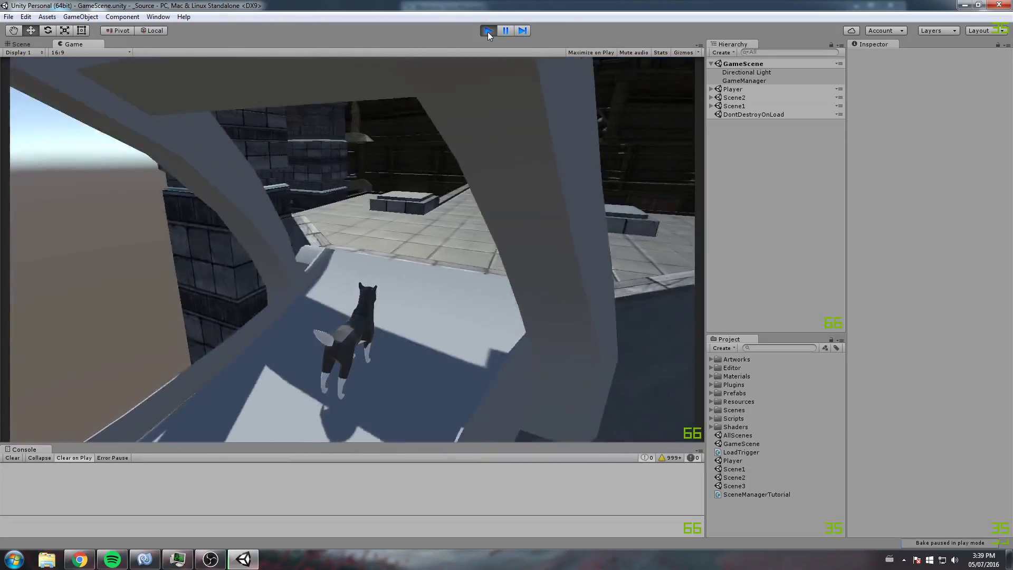
Step: Walk back down the bridge onto the blue walkway, reloading Scene3
key("w")
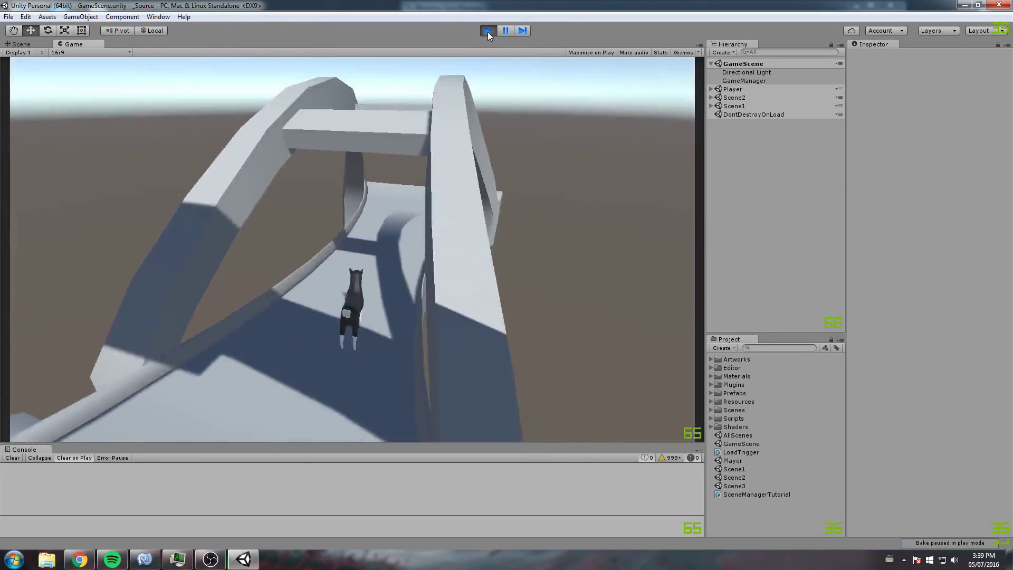
key("w")
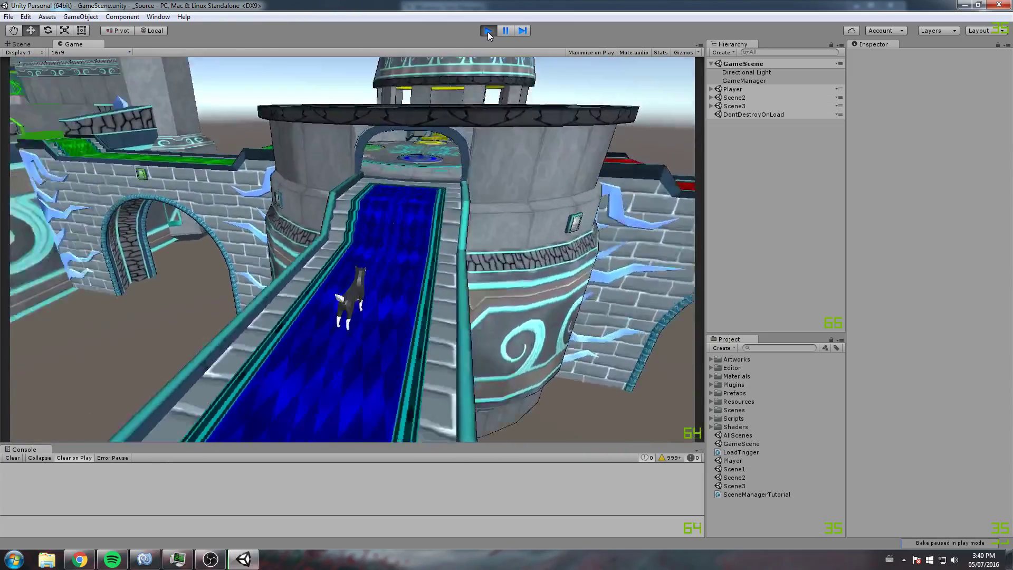
key("a")
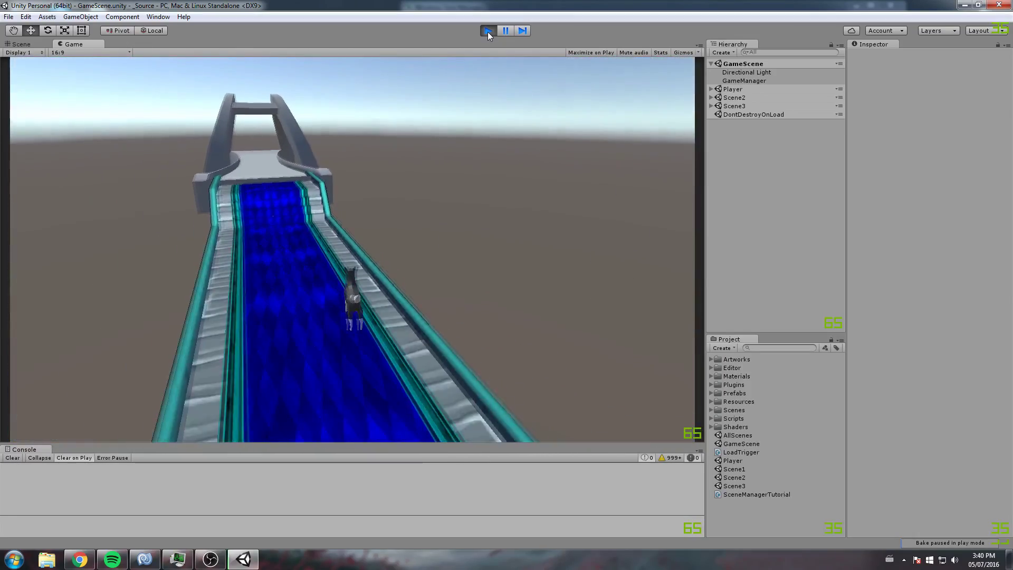